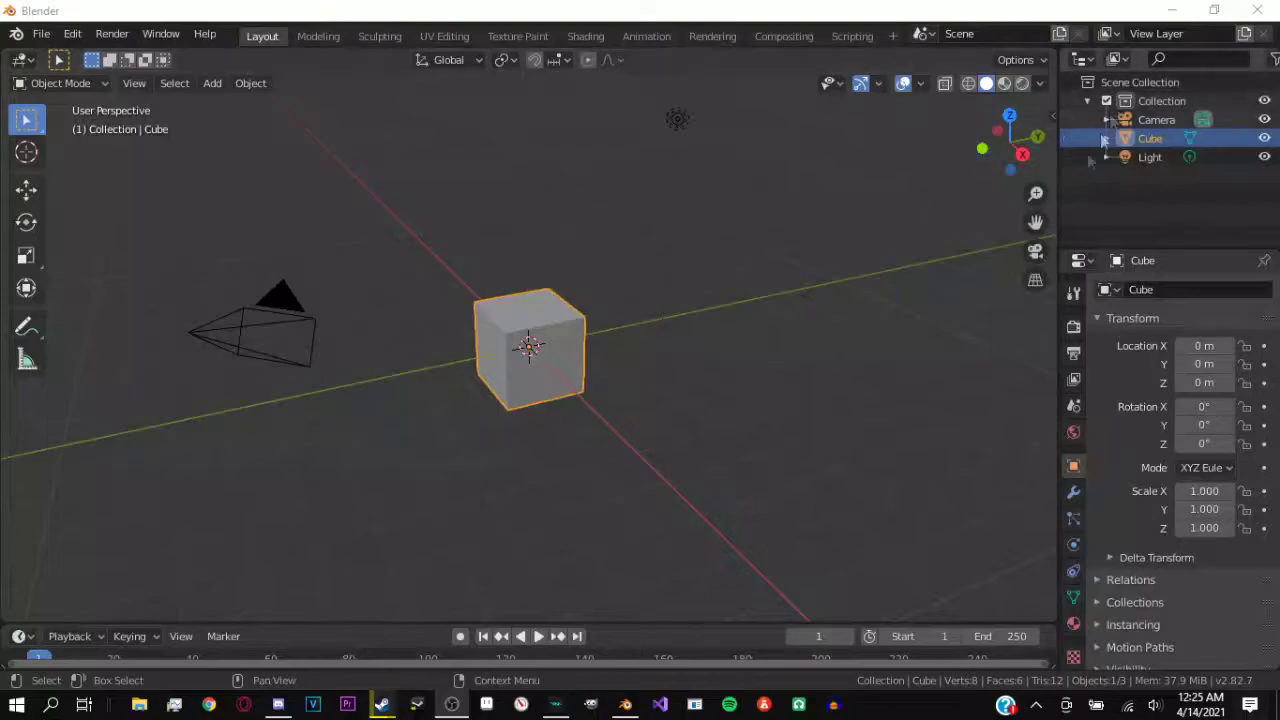
# Delete the default Camera and Light from the Outliner
pyautogui.keyDown('ctrl'); pyautogui.click(1150, 119); pyautogui.keyUp('ctrl')
pyautogui.rightClick(1080, 118)
pyautogui.click(1080, 115)
# Stretch the cube along Y into a long bar, then along Z into a tall slab
pyautogui.click(1150, 119)
pyautogui.moveTo(500, 250); pyautogui.dragTo(422, 290, button='middle')
pyautogui.scroll(-3, 402, 322)
pyautogui.press('s')
pyautogui.press('y')
pyautogui.click(851, 334)
pyautogui.press('s')
pyautogui.press('z')
pyautogui.click(540, 332)
# In Edit Mode, add the first vertical loop cuts across the slab's left part
pyautogui.moveTo(551, 321)
pyautogui.mouseDown(button='middle')
pyautogui.moveTo(358, 350)
pyautogui.moveTo(676, 362)
pyautogui.moveTo(478, 352)
pyautogui.mouseUp(button='middle')
pyautogui.press('Tab')
pyautogui.hotkey('ctrl', 'r')
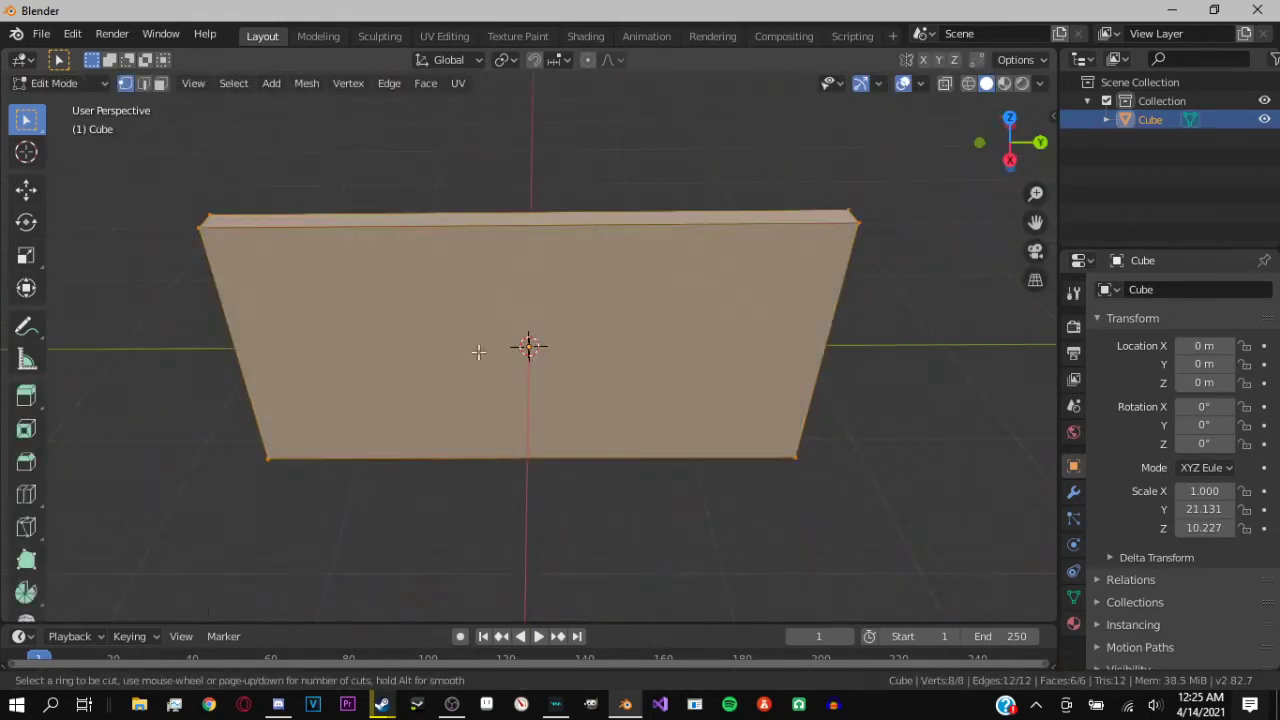
pyautogui.click(510, 241)
pyautogui.click(286, 257)
pyautogui.hotkey('ctrl', 'r')
pyautogui.click(391, 266)
pyautogui.click(350, 258)
pyautogui.click(577, 258)
pyautogui.click(520, 247)
# Add more vertical loop cuts across the middle and right, about ten in total
pyautogui.hotkey('ctrl', 'r')
pyautogui.click(559, 246)
pyautogui.click(480, 241)
pyautogui.hotkey('ctrl', 'r')
pyautogui.click(440, 243)
pyautogui.click(428, 243)
pyautogui.hotkey('ctrl', 'r')
pyautogui.click(677, 243)
pyautogui.click(583, 255)
pyautogui.hotkey('ctrl', 'r')
pyautogui.click(814, 250)
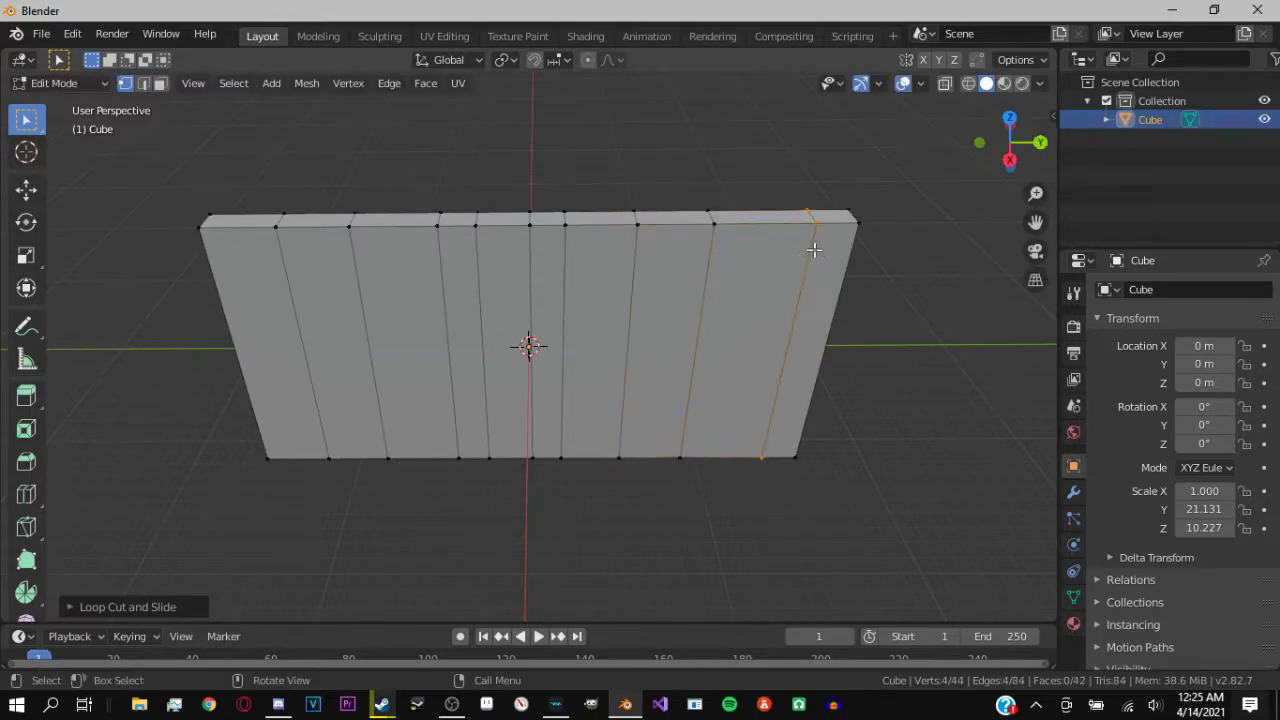
# Thicken the slab by scaling it to 1.924 along X in Object Mode
pyautogui.moveTo(283, 218)
pyautogui.mouseDown(button='middle')
pyautogui.moveTo(286, 171)
pyautogui.moveTo(326, 240)
pyautogui.mouseUp(button='middle')
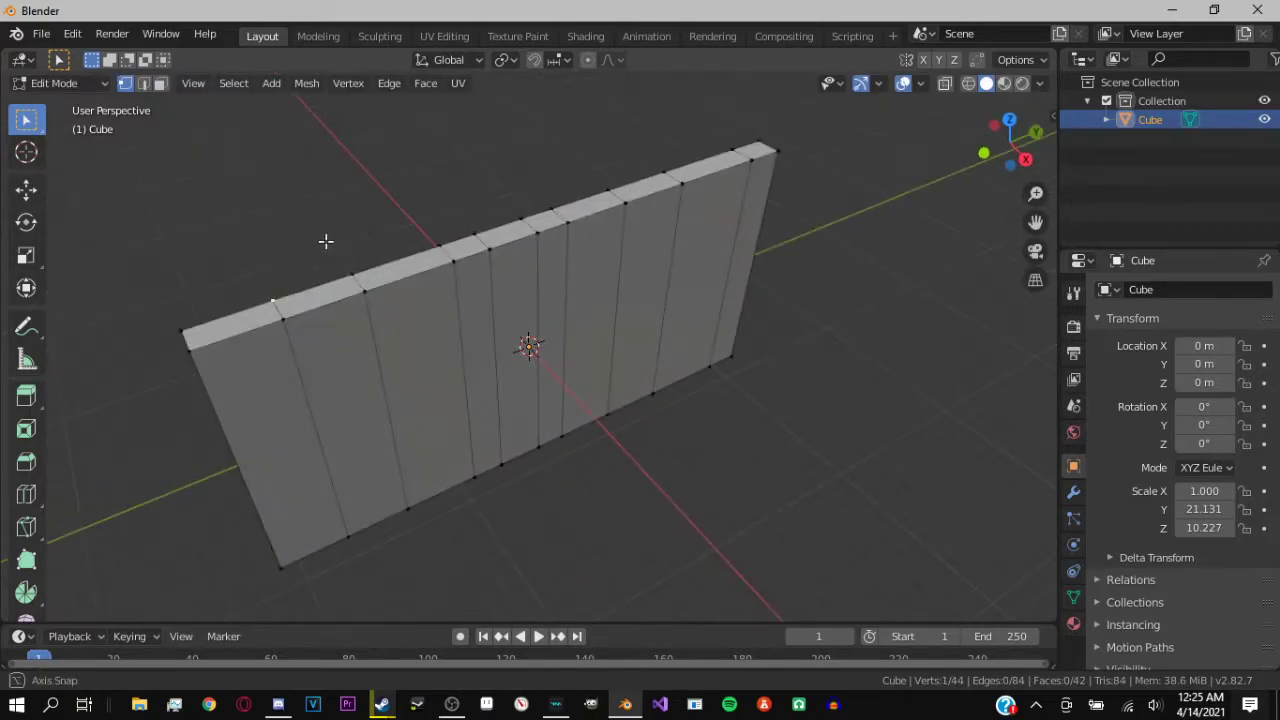
pyautogui.press('Tab')
pyautogui.press('s')
pyautogui.press('x')
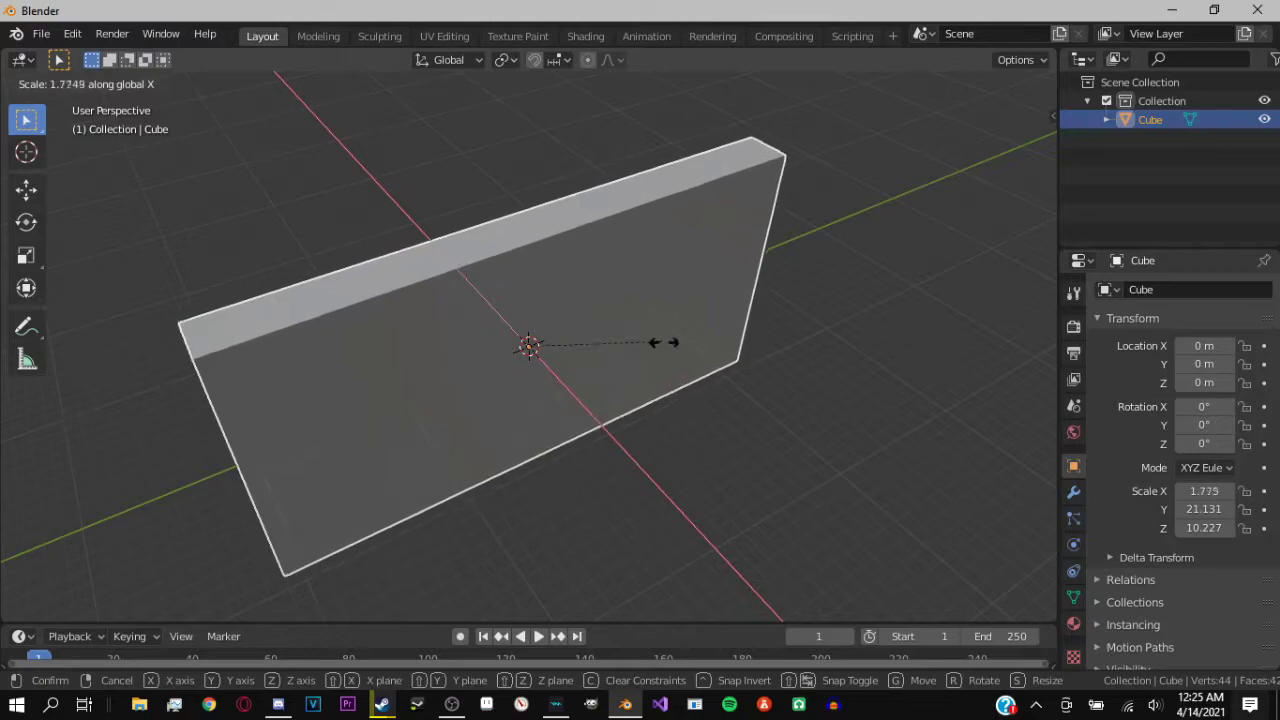
pyautogui.click(747, 318)
# Return to Edit Mode and select the wall's top-left corner vertex
pyautogui.press('Tab')
pyautogui.moveTo(273, 234); pyautogui.dragTo(366, 331, button='middle')
pyautogui.press('g')
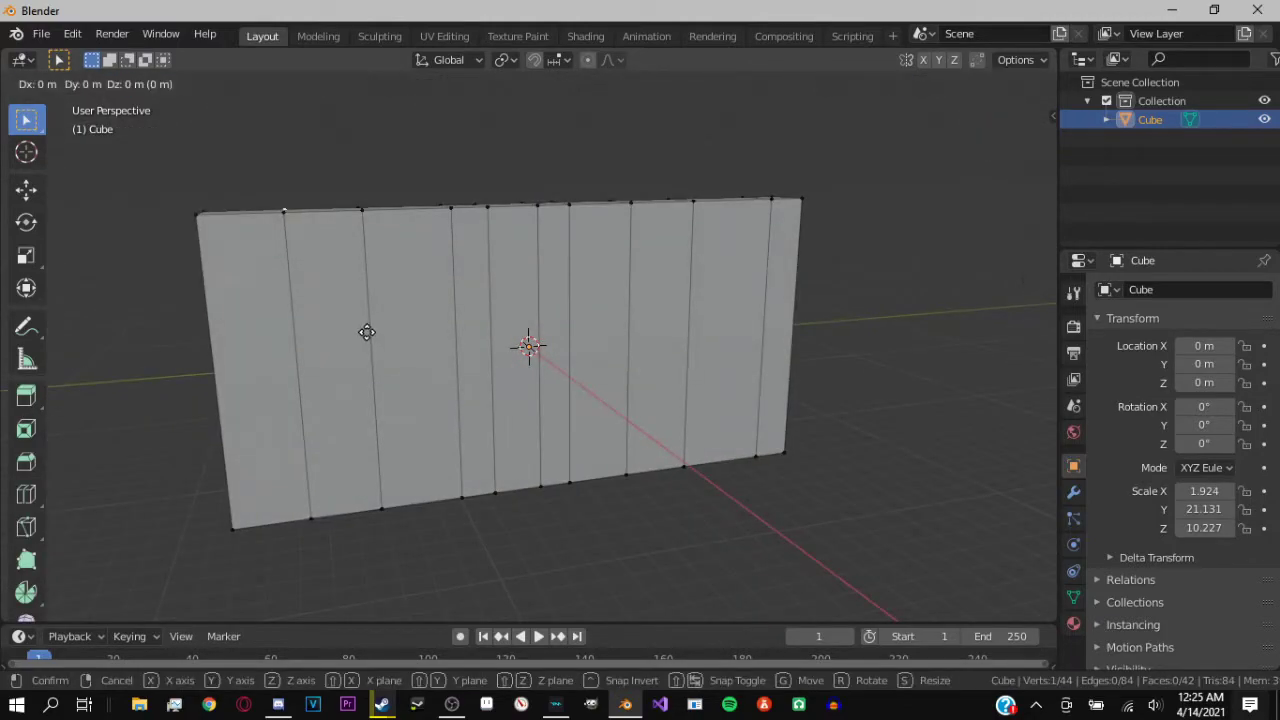
pyautogui.rightClick(337, 272)
pyautogui.moveTo(337, 272); pyautogui.dragTo(163, 197, button='middle')
pyautogui.click(26, 188)
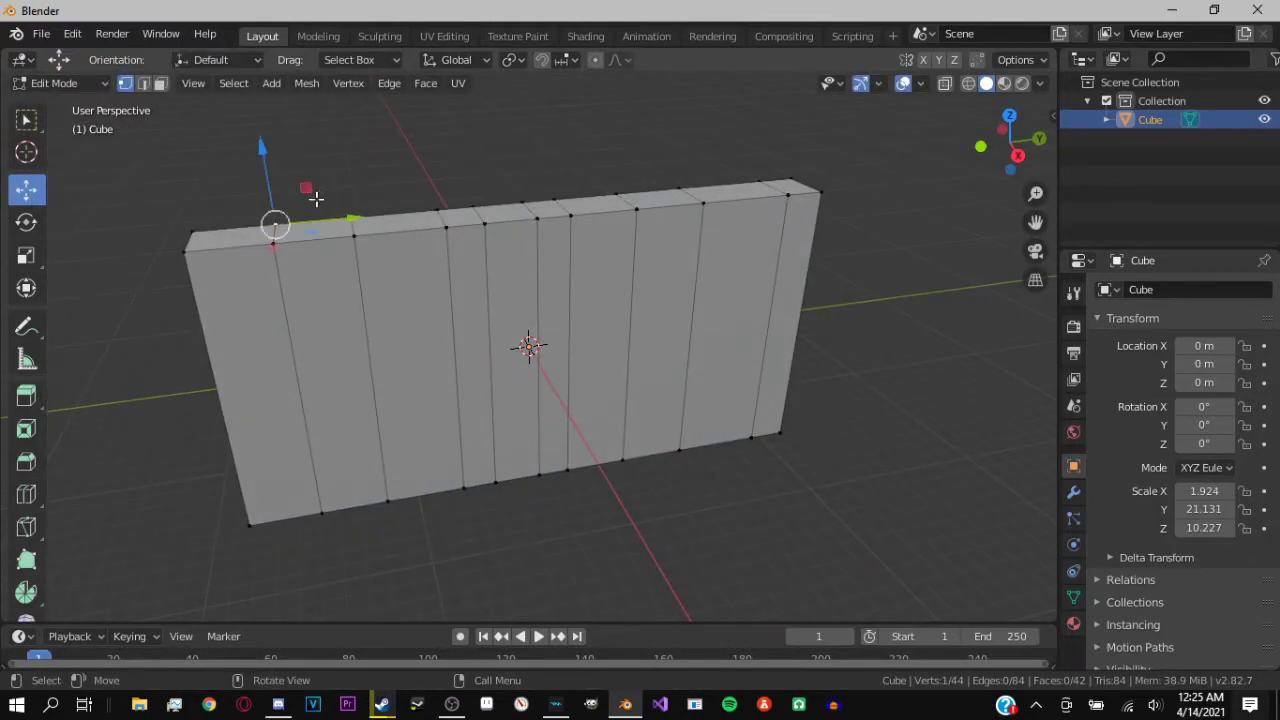
# Raise the top-left corner vertices into the first rocky peak
pyautogui.moveTo(274, 220); pyautogui.dragTo(242, 163)
pyautogui.click(186, 249)
pyautogui.press('g')
pyautogui.rightClick(190, 245)
pyautogui.press('g')
pyautogui.click(271, 243)
pyautogui.press('g')
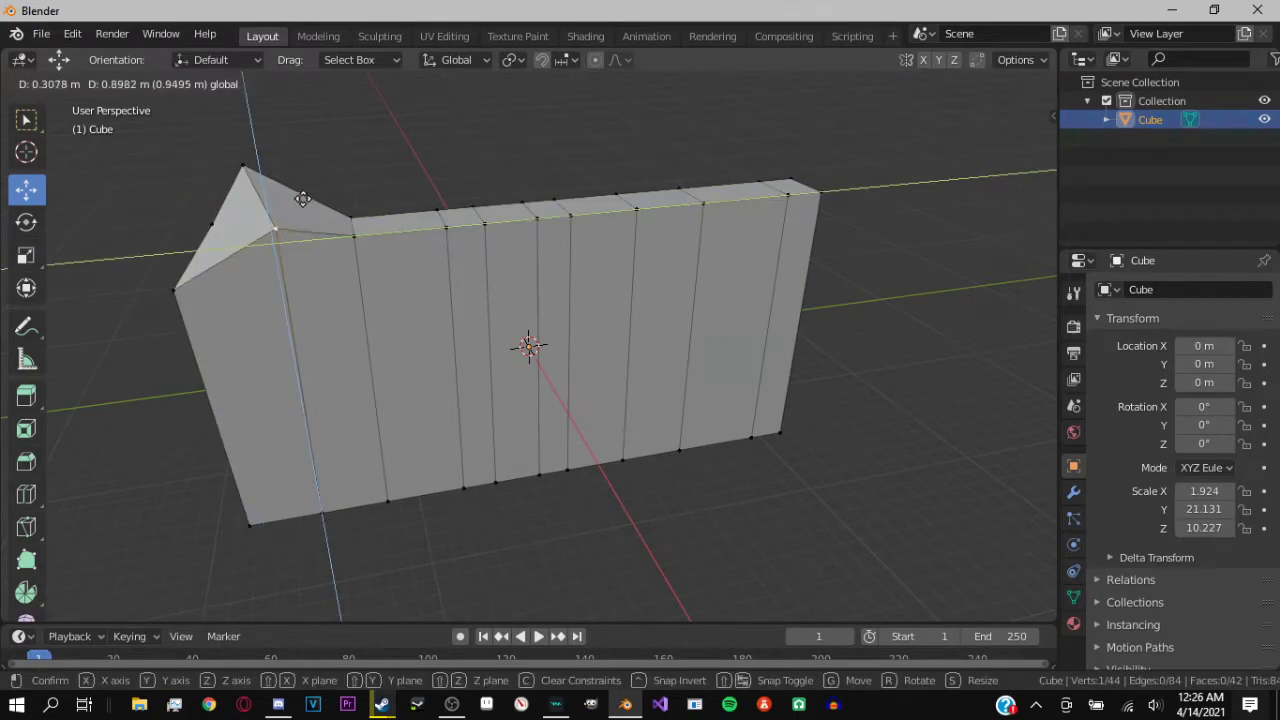
pyautogui.rightClick(300, 200)
# Pull several middle top vertices up to different heights, forming uneven peaks
pyautogui.moveTo(300, 200); pyautogui.dragTo(397, 177, button='middle')
pyautogui.moveTo(397, 177)
pyautogui.mouseDown()
pyautogui.moveTo(371, 157)
pyautogui.moveTo(343, 223)
pyautogui.moveTo(357, 206)
pyautogui.mouseUp()
pyautogui.moveTo(391, 177); pyautogui.dragTo(453, 198, button='middle')
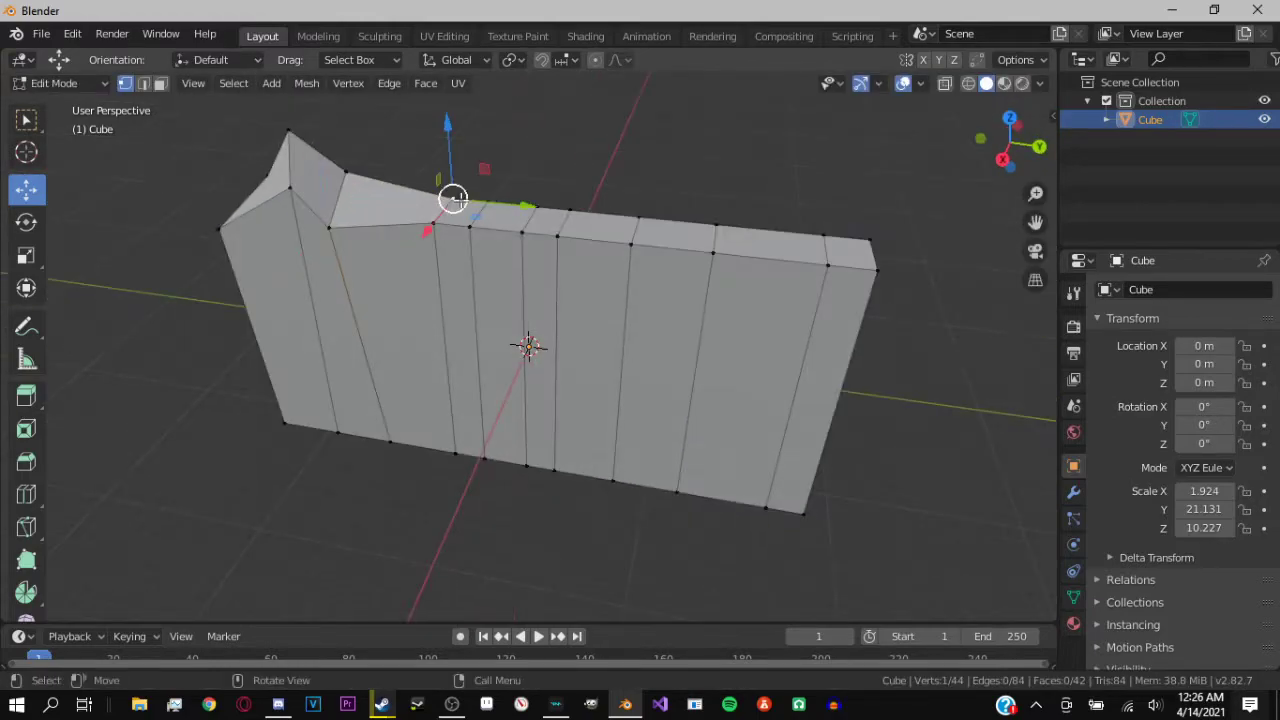
pyautogui.moveTo(453, 198); pyautogui.dragTo(467, 141)
pyautogui.moveTo(410, 101); pyautogui.dragTo(410, 101)
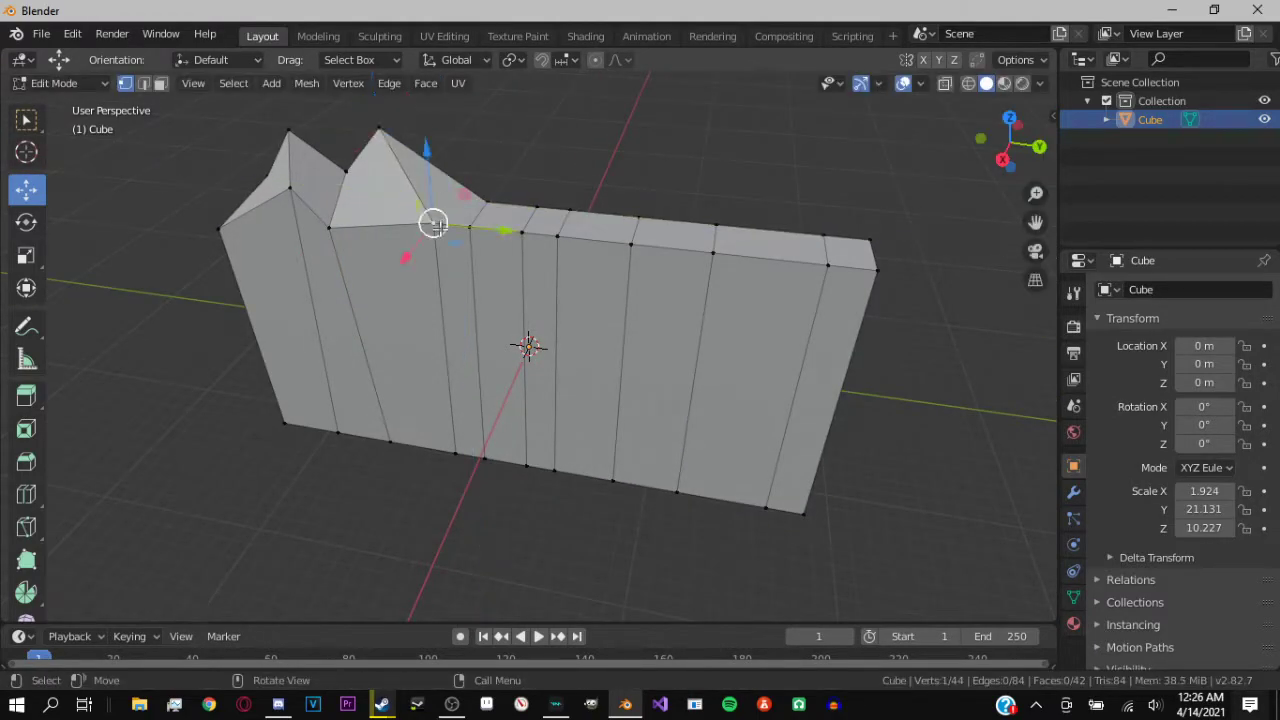
pyautogui.moveTo(469, 198)
pyautogui.mouseDown()
pyautogui.moveTo(469, 227)
pyautogui.moveTo(519, 157)
pyautogui.moveTo(467, 207)
pyautogui.moveTo(491, 200)
pyautogui.mouseUp()
pyautogui.moveTo(491, 200); pyautogui.dragTo(458, 255, button='middle')
pyautogui.moveTo(517, 190); pyautogui.dragTo(500, 200)
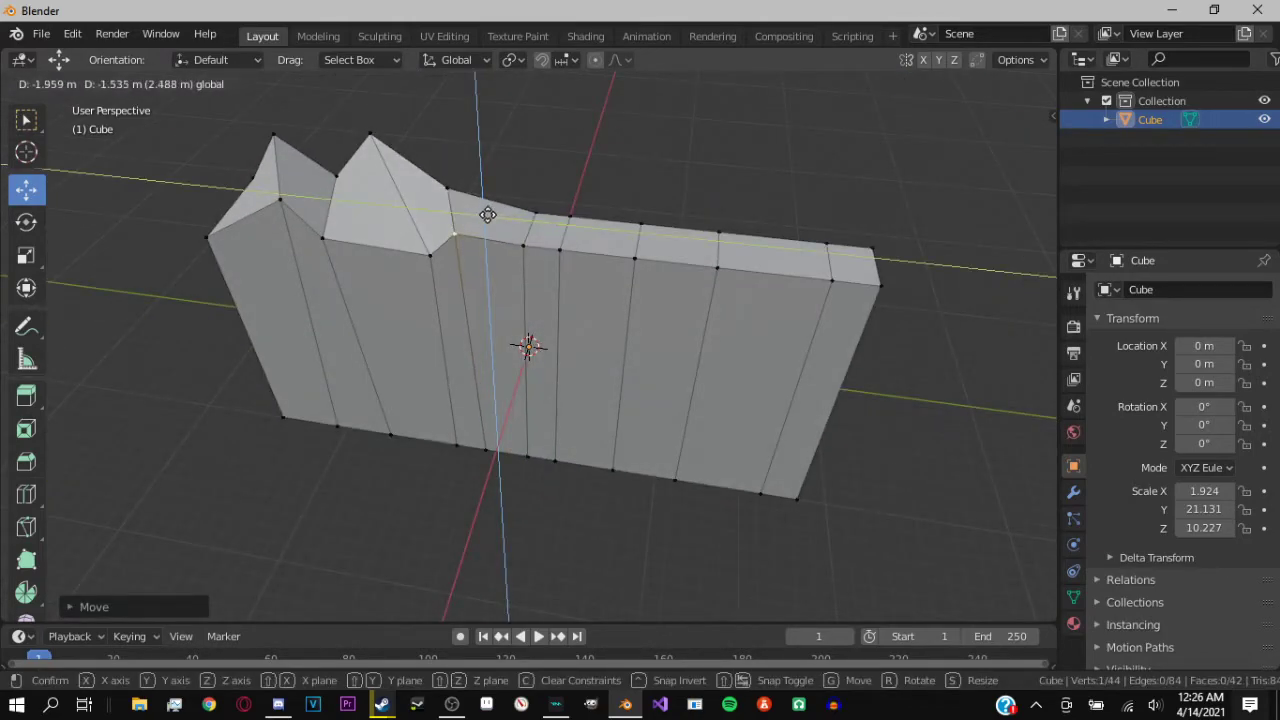
pyautogui.moveTo(500, 200); pyautogui.dragTo(540, 205, button='middle')
pyautogui.moveTo(540, 205); pyautogui.dragTo(559, 165)
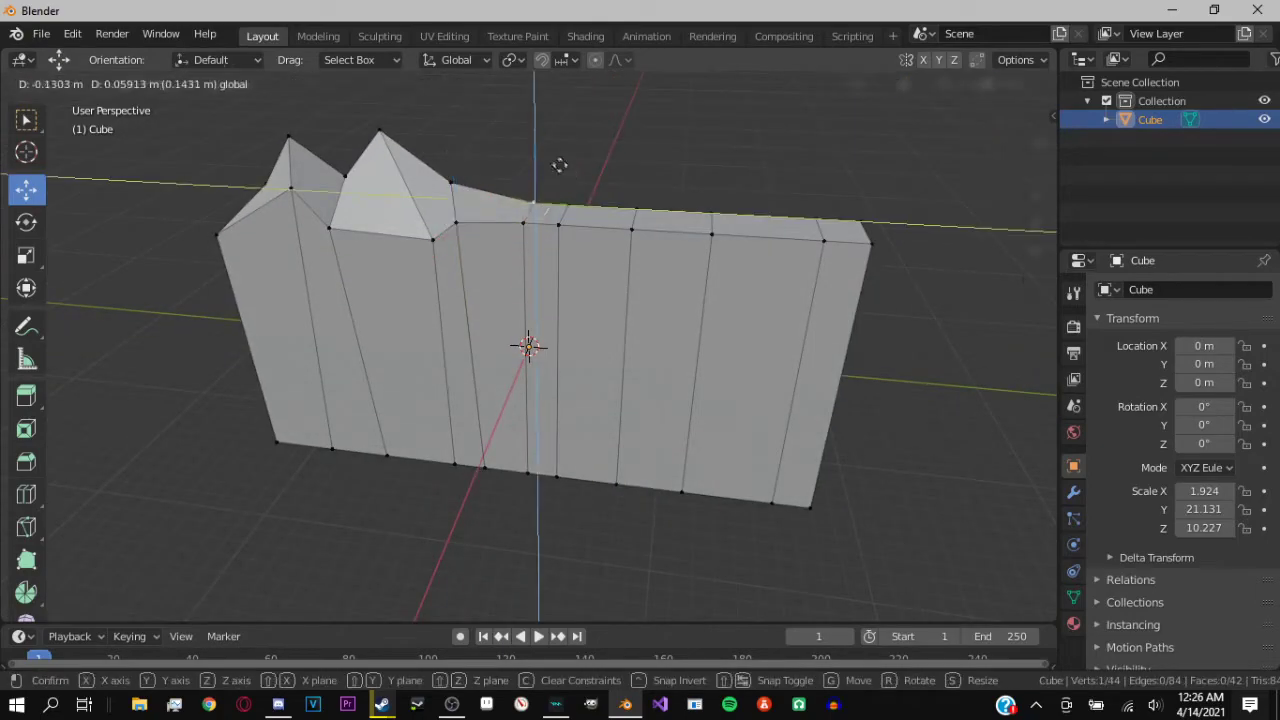
pyautogui.moveTo(589, 113); pyautogui.dragTo(585, 110)
pyautogui.moveTo(555, 185)
pyautogui.mouseDown()
pyautogui.moveTo(568, 204)
pyautogui.moveTo(610, 171)
pyautogui.moveTo(557, 222)
pyautogui.moveTo(630, 208)
pyautogui.moveTo(652, 127)
pyautogui.moveTo(606, 171)
pyautogui.moveTo(626, 215)
pyautogui.mouseUp()
# Add a vertical loop cut toward the right and lift its top vertex
pyautogui.hotkey('ctrl', 'r')
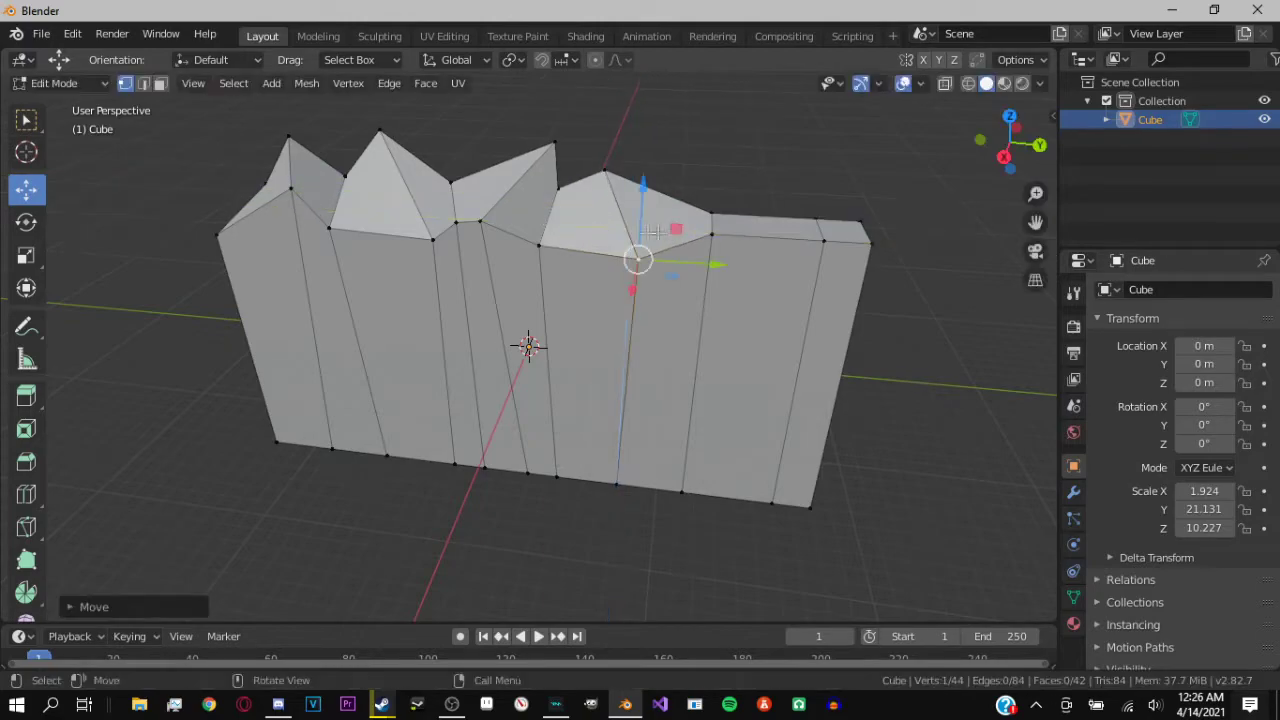
pyautogui.click(600, 225)
pyautogui.click(598, 234)
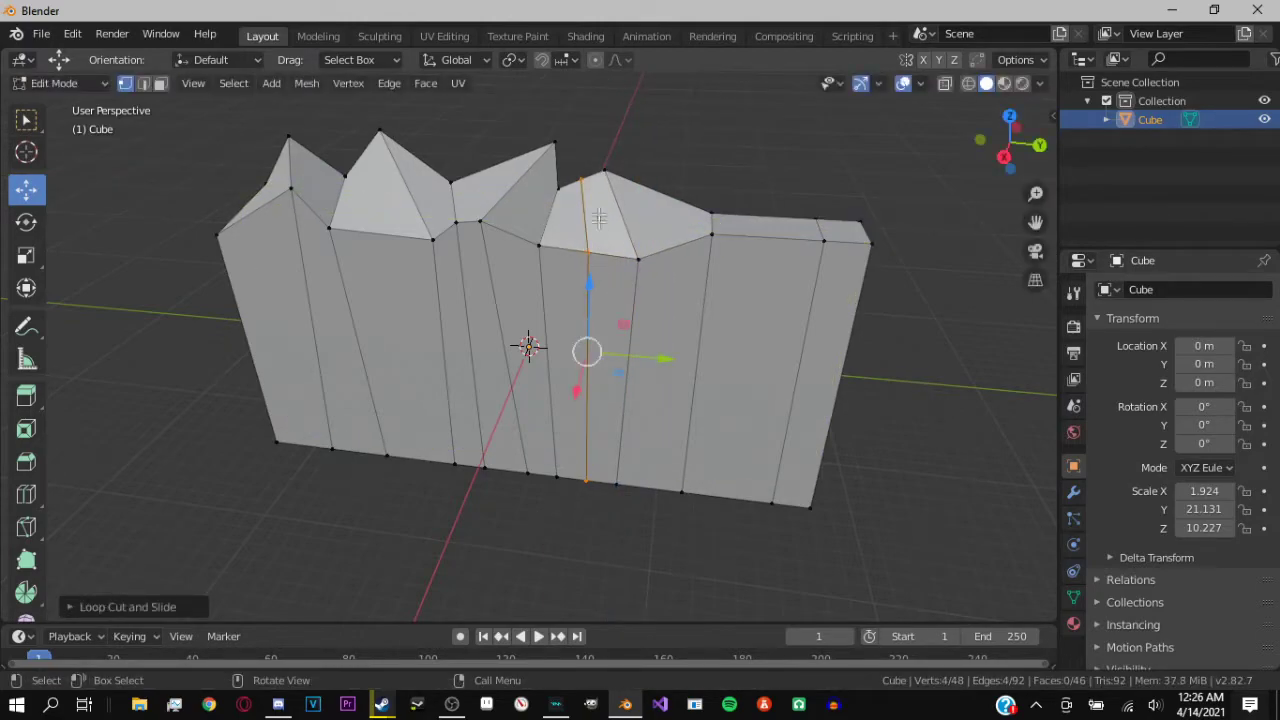
pyautogui.moveTo(612, 152); pyautogui.dragTo(618, 168)
pyautogui.moveTo(640, 185); pyautogui.dragTo(719, 227, button='middle')
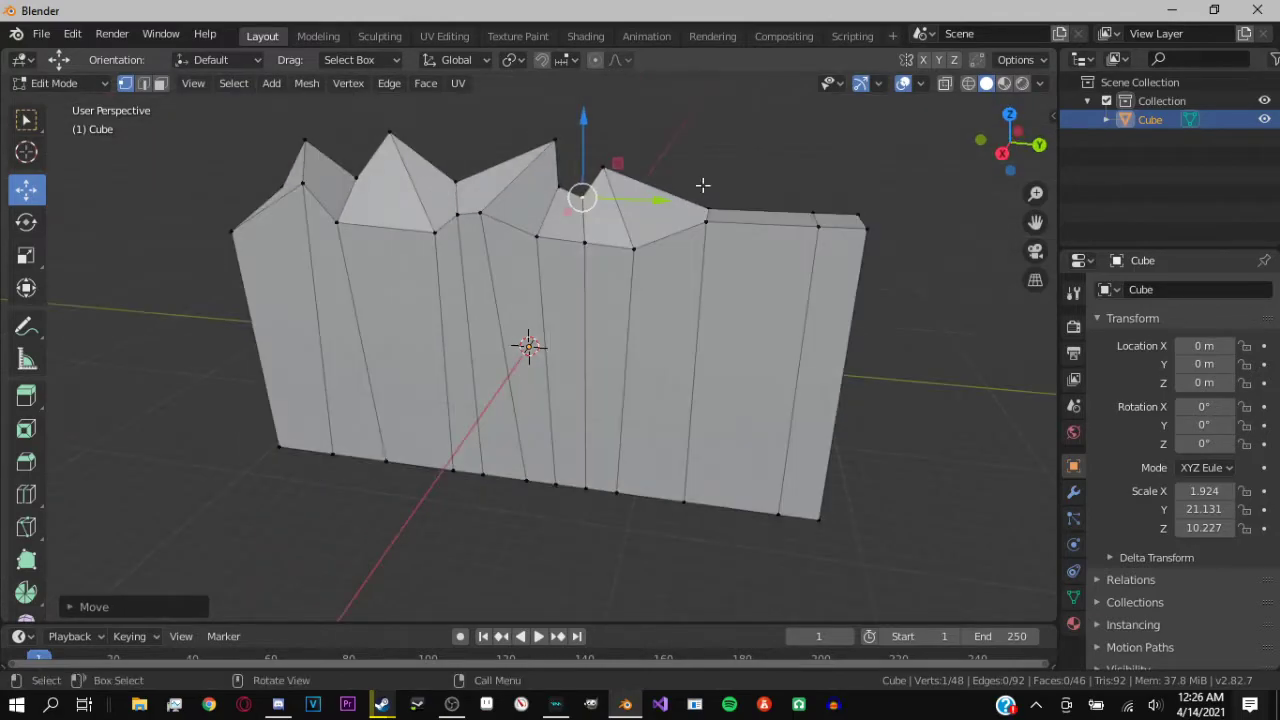
pyautogui.moveTo(755, 197)
pyautogui.mouseDown()
pyautogui.moveTo(737, 129)
pyautogui.moveTo(709, 171)
pyautogui.mouseUp()
# Add a loop near the right end and raise the right-side top vertices into peaks
pyautogui.hotkey('ctrl', 'r')
pyautogui.click(663, 171)
pyautogui.click(680, 148)
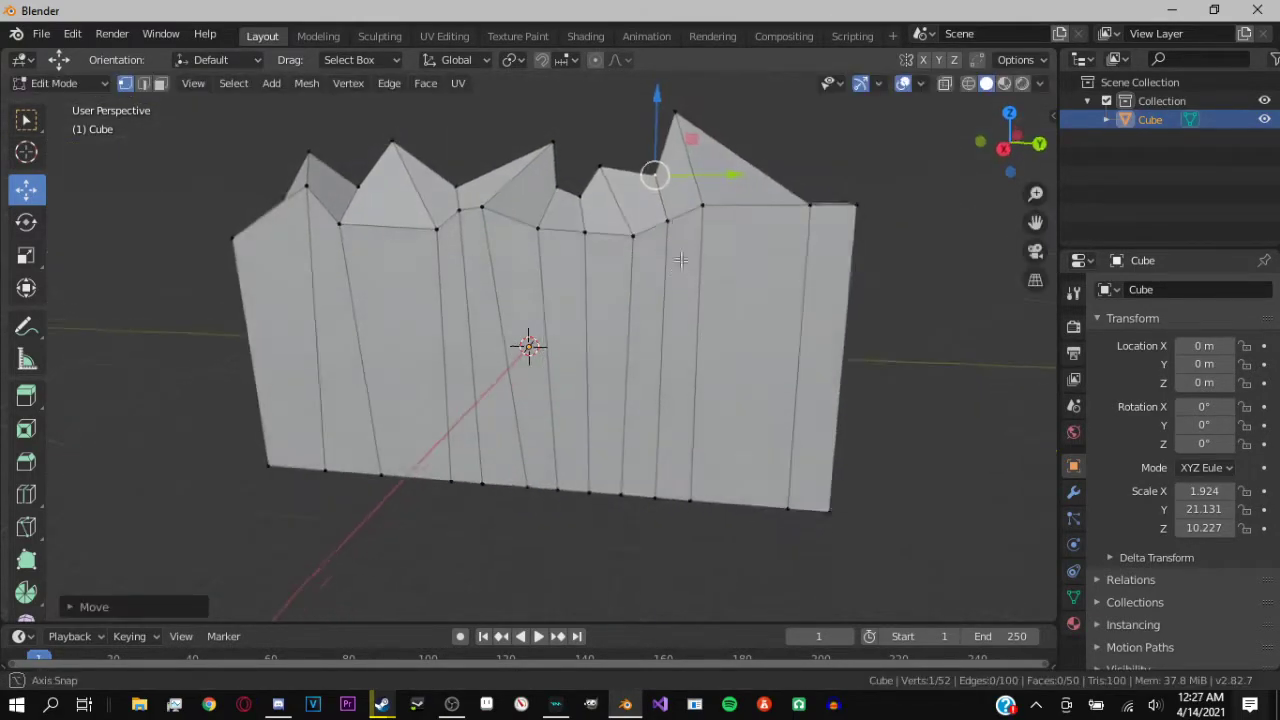
pyautogui.moveTo(666, 217)
pyautogui.mouseDown()
pyautogui.moveTo(718, 205)
pyautogui.moveTo(690, 200)
pyautogui.mouseUp()
pyautogui.click(700, 200)
pyautogui.moveTo(804, 204); pyautogui.dragTo(776, 249, button='middle')
pyautogui.moveTo(820, 256); pyautogui.dragTo(805, 206)
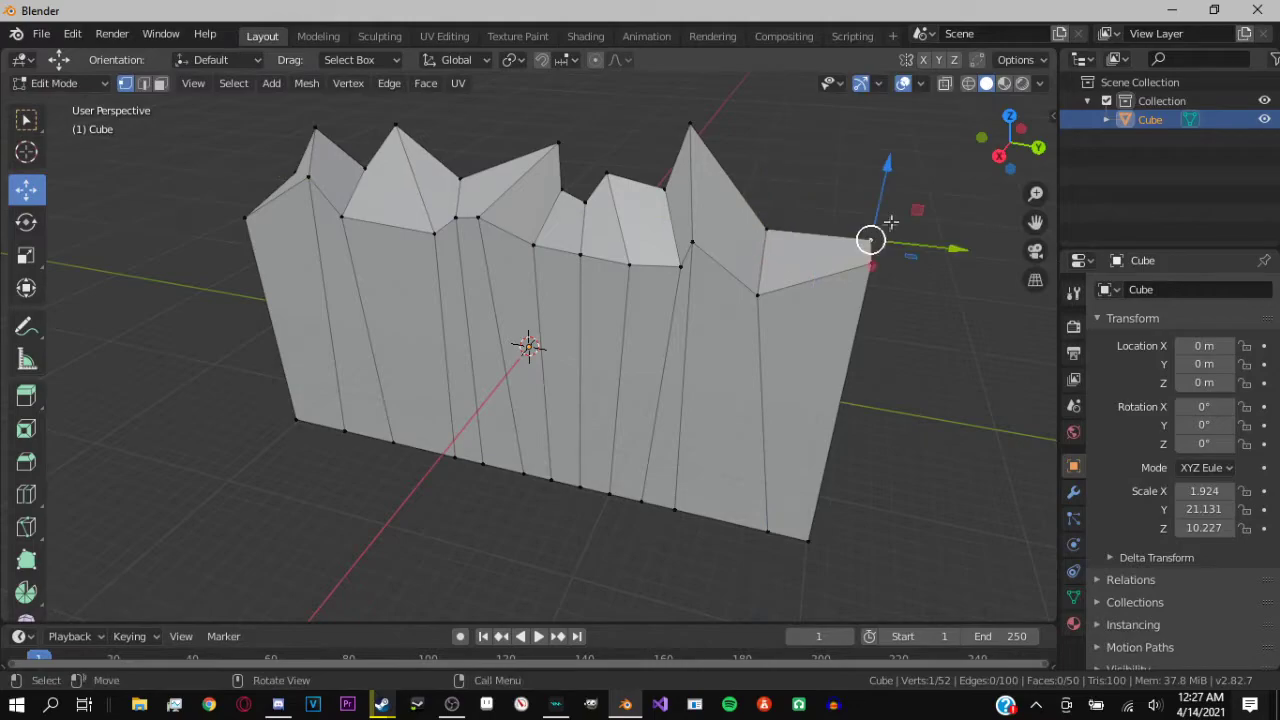
pyautogui.moveTo(890, 222)
pyautogui.mouseDown()
pyautogui.moveTo(914, 169)
pyautogui.moveTo(871, 266)
pyautogui.moveTo(934, 271)
pyautogui.mouseUp()
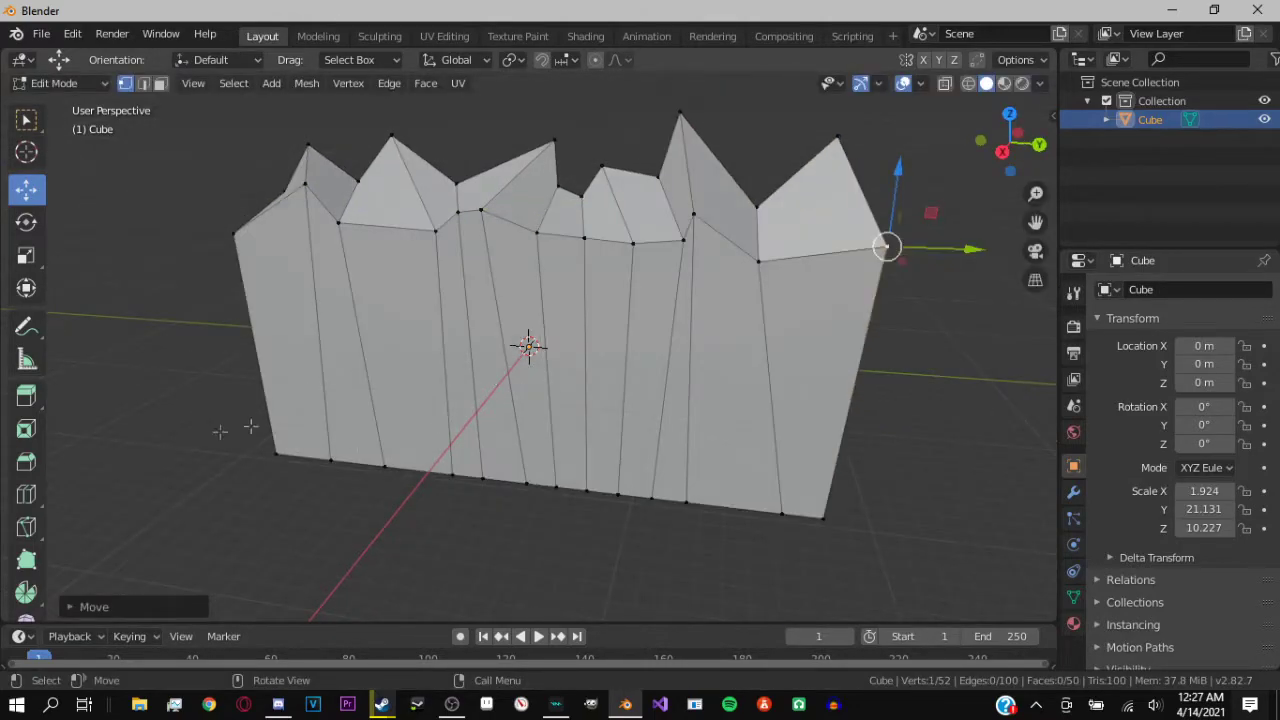
pyautogui.click(286, 337)
# Select the row of front faces along the wall and extrude them outward about 1.174 m
pyautogui.keyDown('shift'); pyautogui.click(322, 340); pyautogui.keyUp('shift')
pyautogui.keyDown('shift'); pyautogui.click(343, 346); pyautogui.keyUp('shift')
pyautogui.keyDown('shift'); pyautogui.click(462, 345); pyautogui.keyUp('shift')
pyautogui.keyDown('shift'); pyautogui.click(702, 310); pyautogui.keyUp('shift')
pyautogui.keyDown('shift'); pyautogui.click(660, 370); pyautogui.keyUp('shift')
pyautogui.keyDown('shift'); pyautogui.click(608, 370); pyautogui.keyUp('shift')
pyautogui.keyDown('shift'); pyautogui.click(562, 370); pyautogui.keyUp('shift')
pyautogui.keyDown('shift'); pyautogui.click(510, 370); pyautogui.keyUp('shift')
pyautogui.moveTo(880, 346); pyautogui.dragTo(706, 277, button='middle')
pyautogui.press('e')
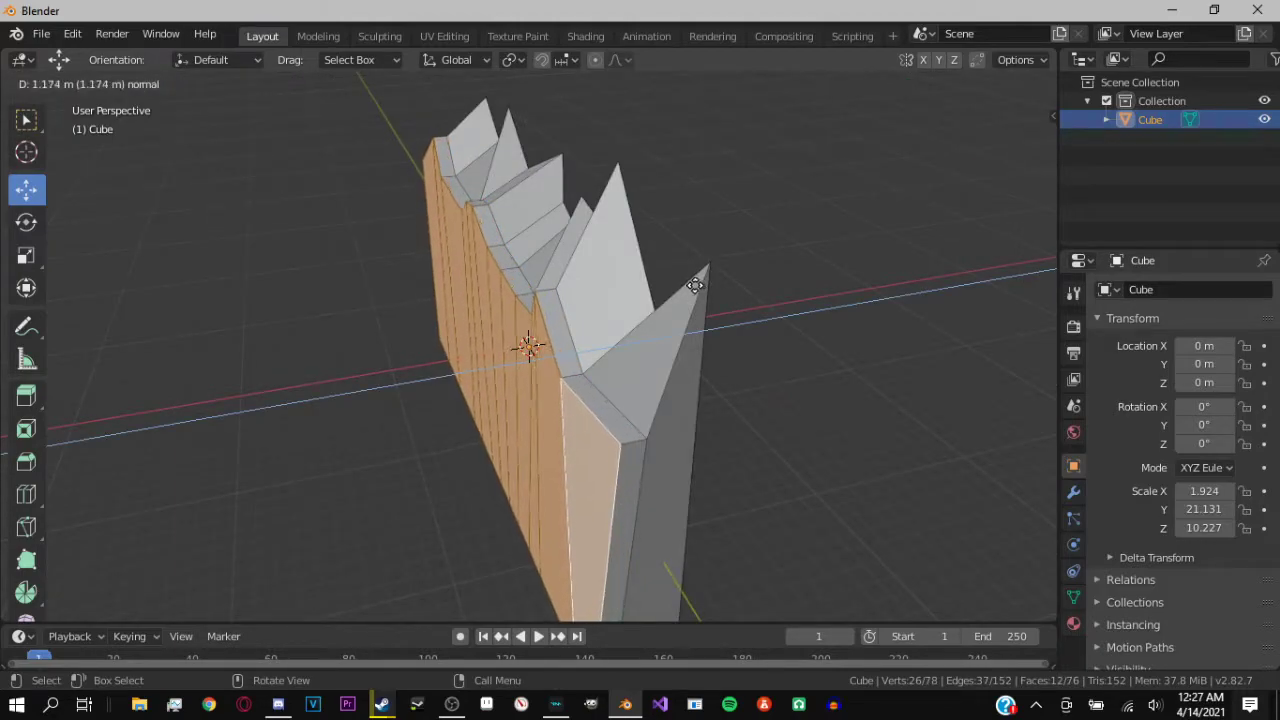
pyautogui.click(694, 285)
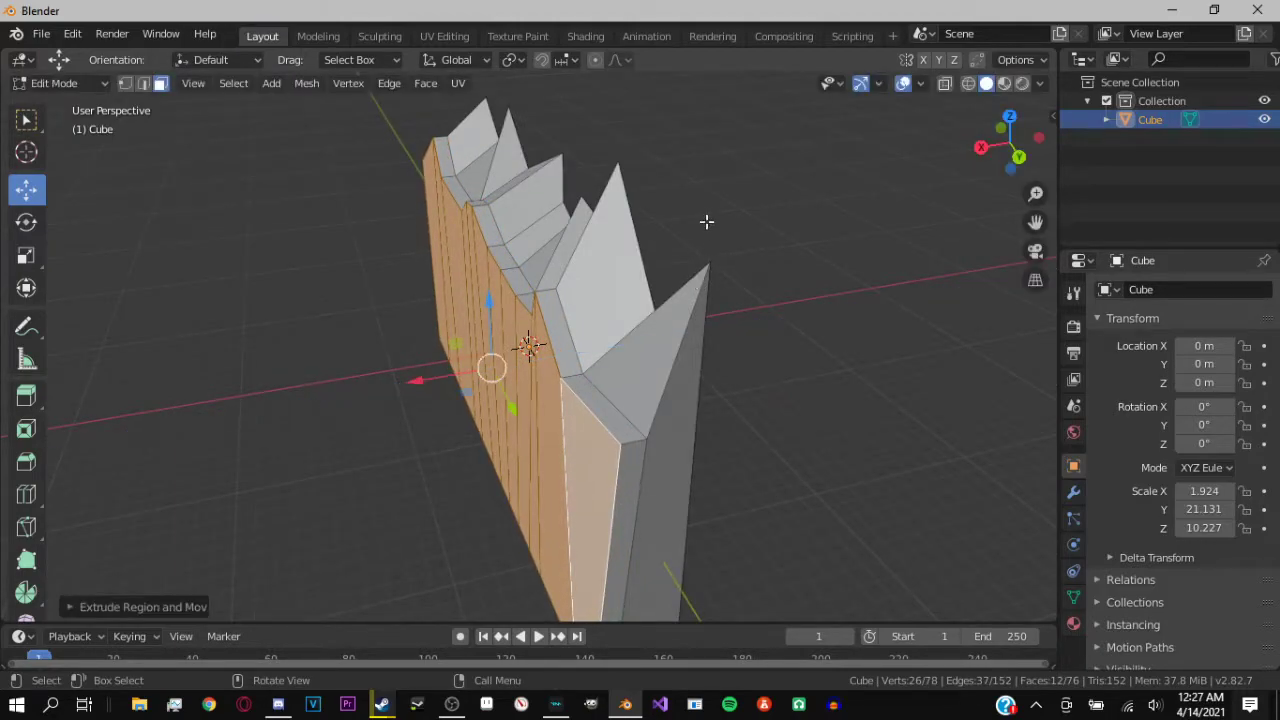
# Move the extruded faces up along Z and extrude them again for a stepped ledge
pyautogui.press('g')
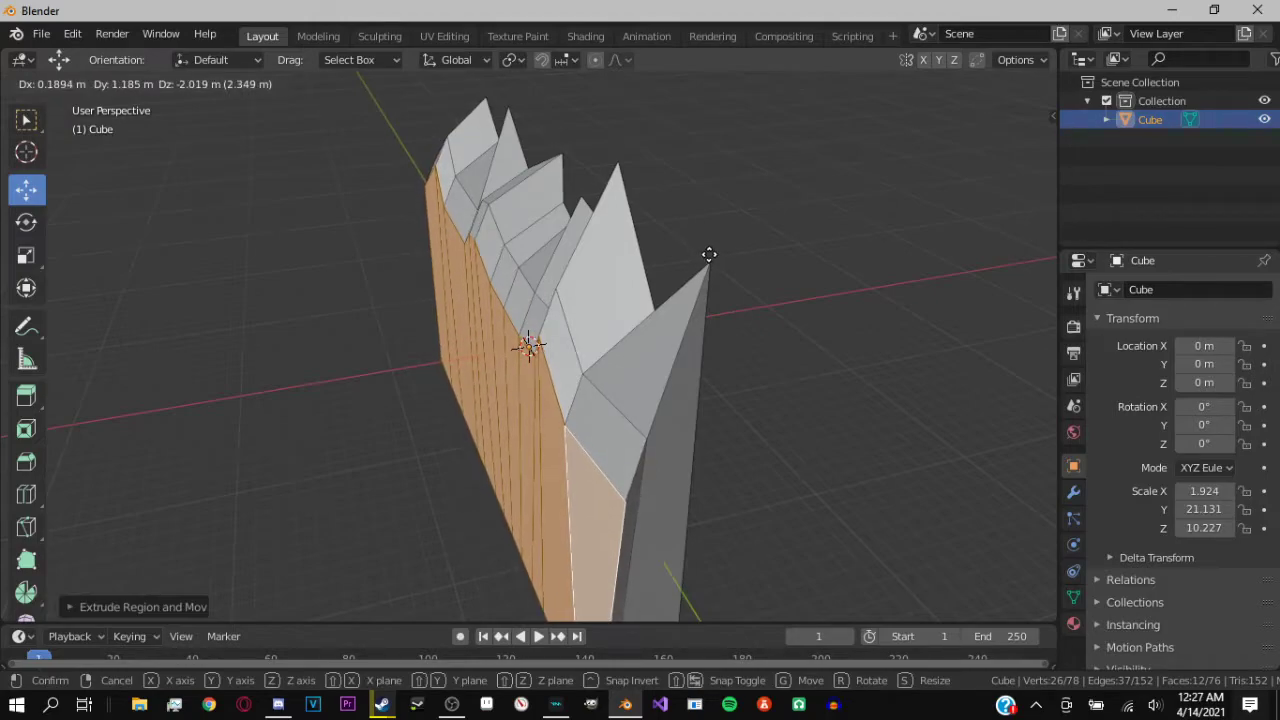
pyautogui.press('Escape')
pyautogui.press('g')
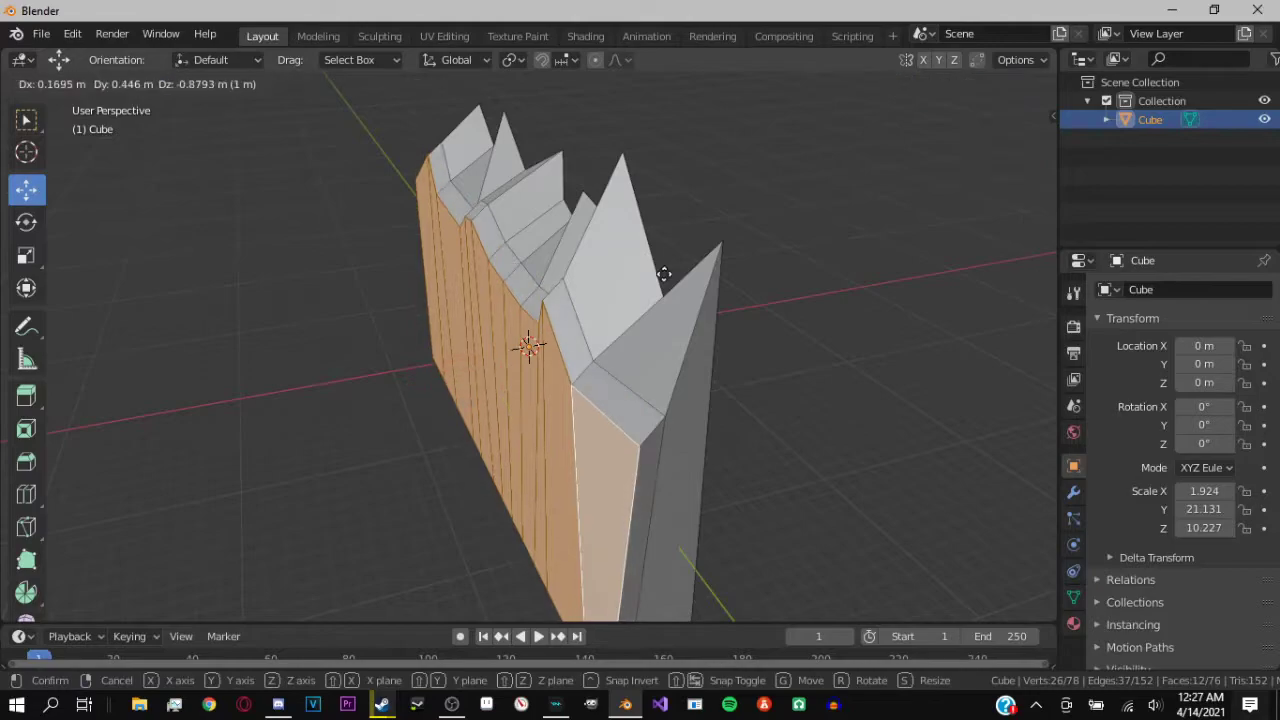
pyautogui.press('z')
pyautogui.click(657, 286)
pyautogui.press('e')
pyautogui.click(641, 289)
pyautogui.moveTo(641, 289); pyautogui.dragTo(181, 232, button='middle')
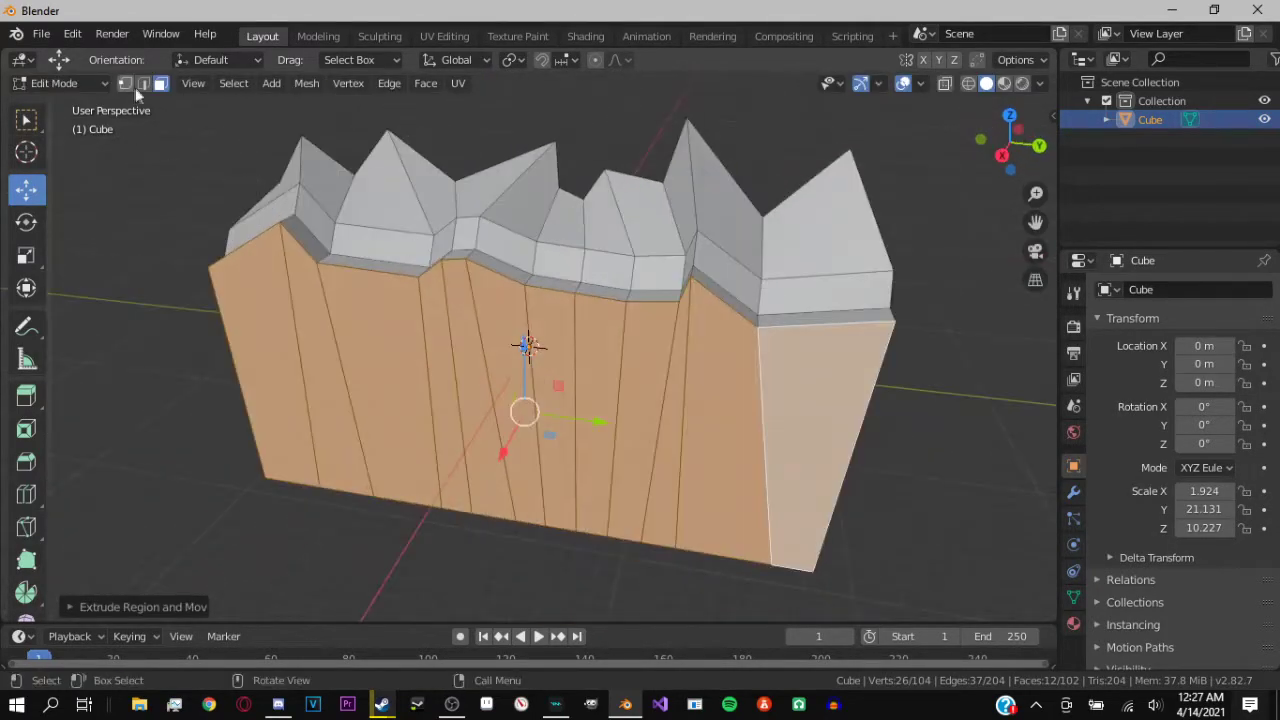
pyautogui.click(271, 237)
pyautogui.moveTo(284, 226)
pyautogui.mouseDown(button='middle')
pyautogui.moveTo(271, 237)
pyautogui.moveTo(297, 219)
pyautogui.moveTo(300, 285)
pyautogui.mouseUp(button='middle')
# Nudge the left-end ledge vertices into uneven positions
pyautogui.press('g')
pyautogui.click(265, 260)
pyautogui.press('g')
pyautogui.click(290, 263)
pyautogui.click(337, 334)
pyautogui.press('g')
pyautogui.click(309, 351)
pyautogui.press('g')
pyautogui.click(382, 272)
pyautogui.moveTo(382, 272); pyautogui.dragTo(408, 283, button='middle')
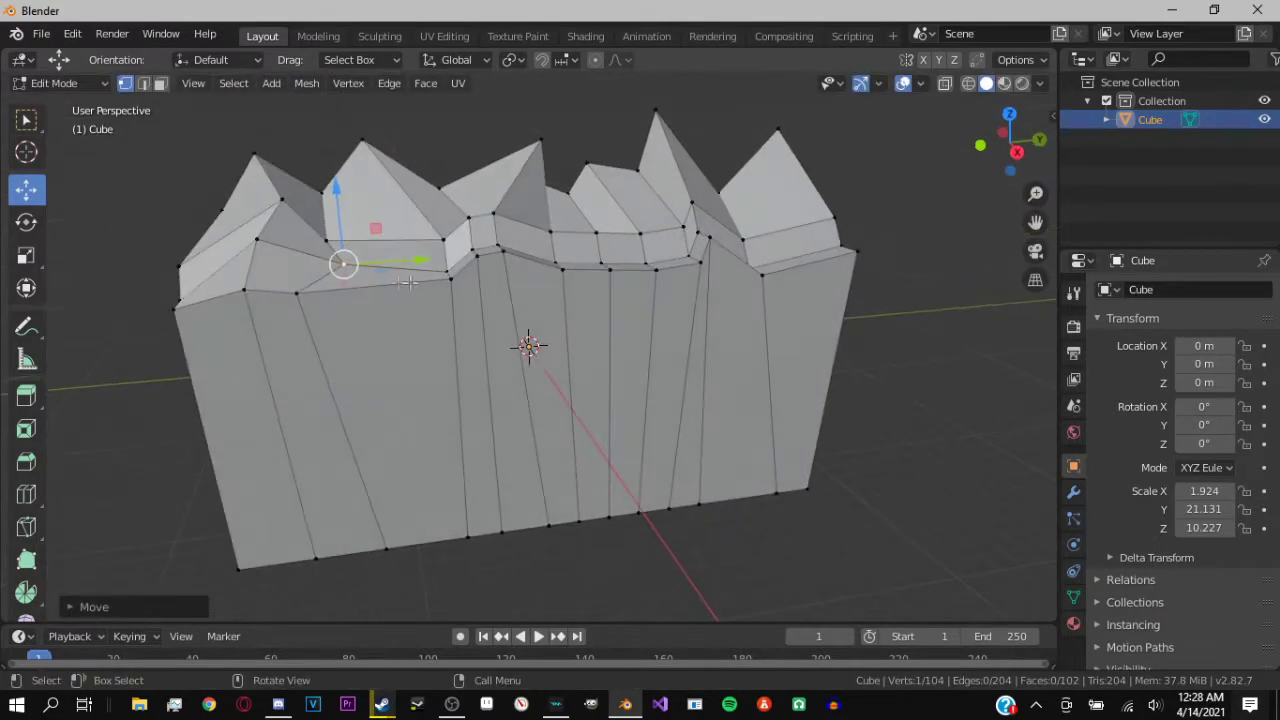
# Push and pull the middle ledge vertices up, down and sideways to break the straight edge
pyautogui.moveTo(476, 255)
pyautogui.mouseDown()
pyautogui.moveTo(453, 274)
pyautogui.moveTo(504, 249)
pyautogui.moveTo(484, 236)
pyautogui.moveTo(552, 259)
pyautogui.mouseUp()
pyautogui.moveTo(552, 259); pyautogui.dragTo(536, 273, button='middle')
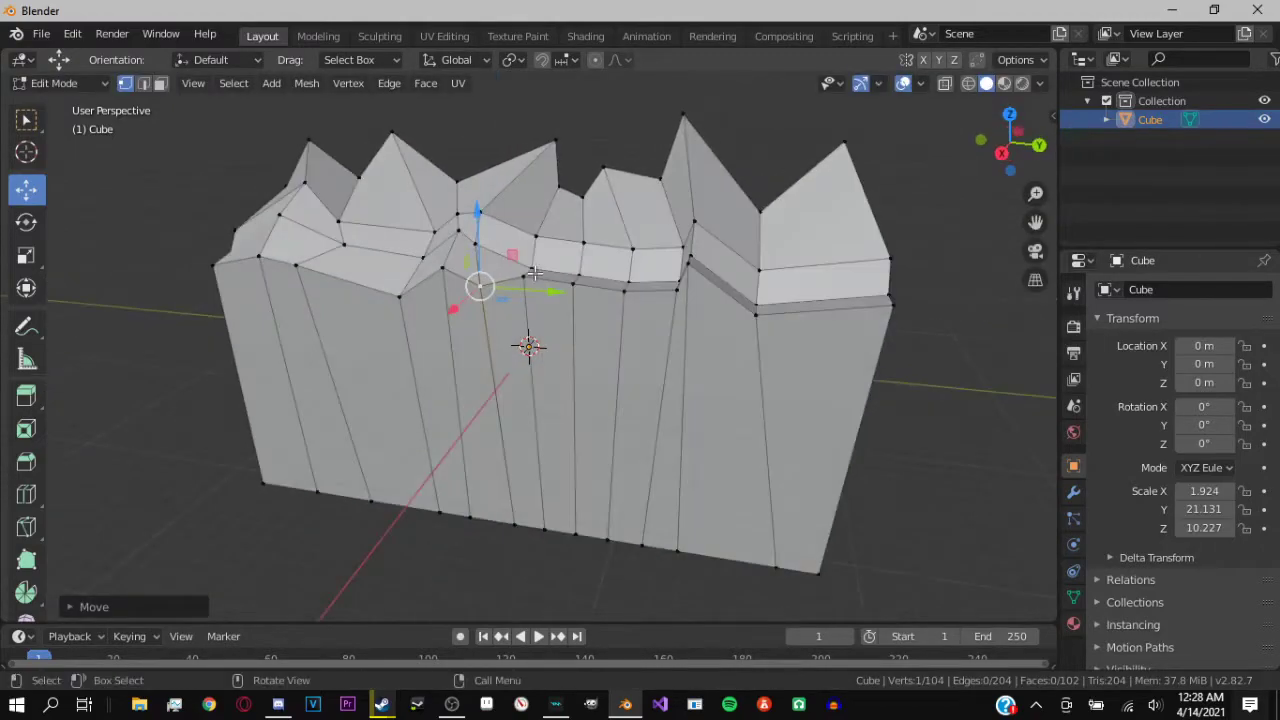
pyautogui.moveTo(556, 245)
pyautogui.mouseDown()
pyautogui.moveTo(528, 266)
pyautogui.moveTo(549, 209)
pyautogui.moveTo(514, 237)
pyautogui.mouseUp()
pyautogui.click(573, 283)
pyautogui.moveTo(601, 278)
pyautogui.mouseDown()
pyautogui.moveTo(625, 283)
pyautogui.moveTo(688, 229)
pyautogui.mouseUp()
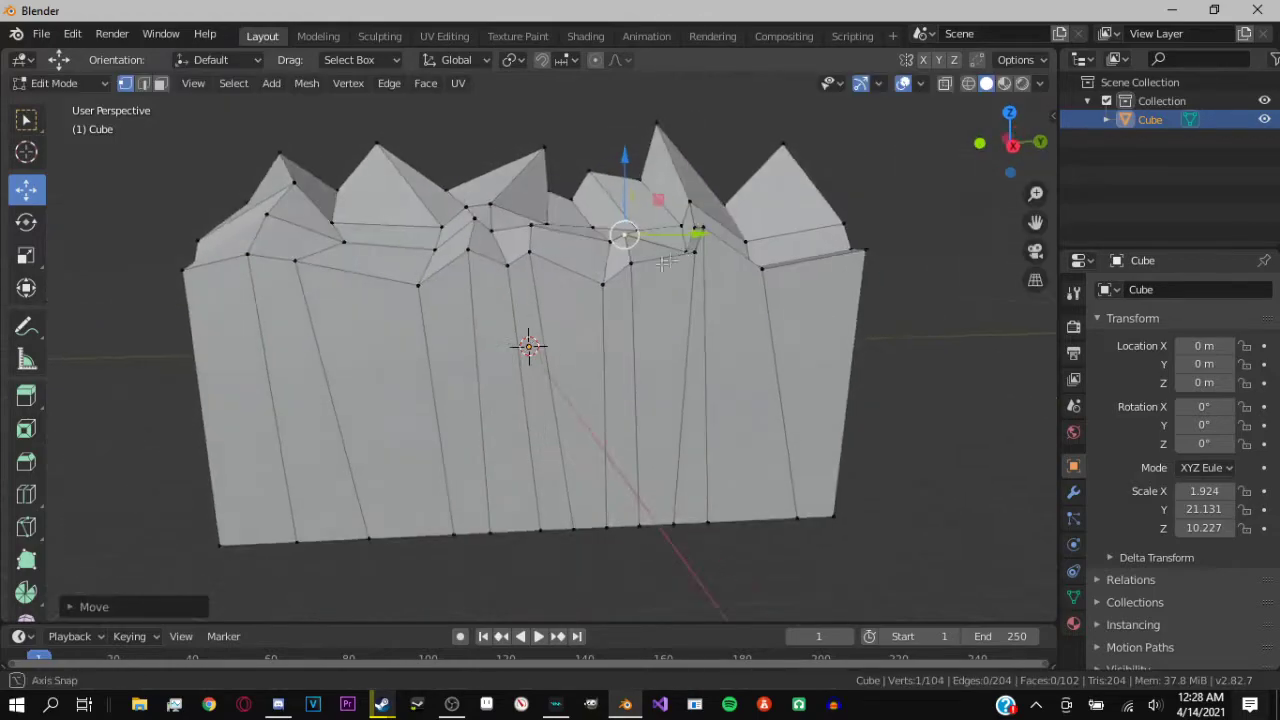
pyautogui.moveTo(688, 229); pyautogui.dragTo(606, 243, button='middle')
pyautogui.moveTo(682, 246); pyautogui.dragTo(740, 279)
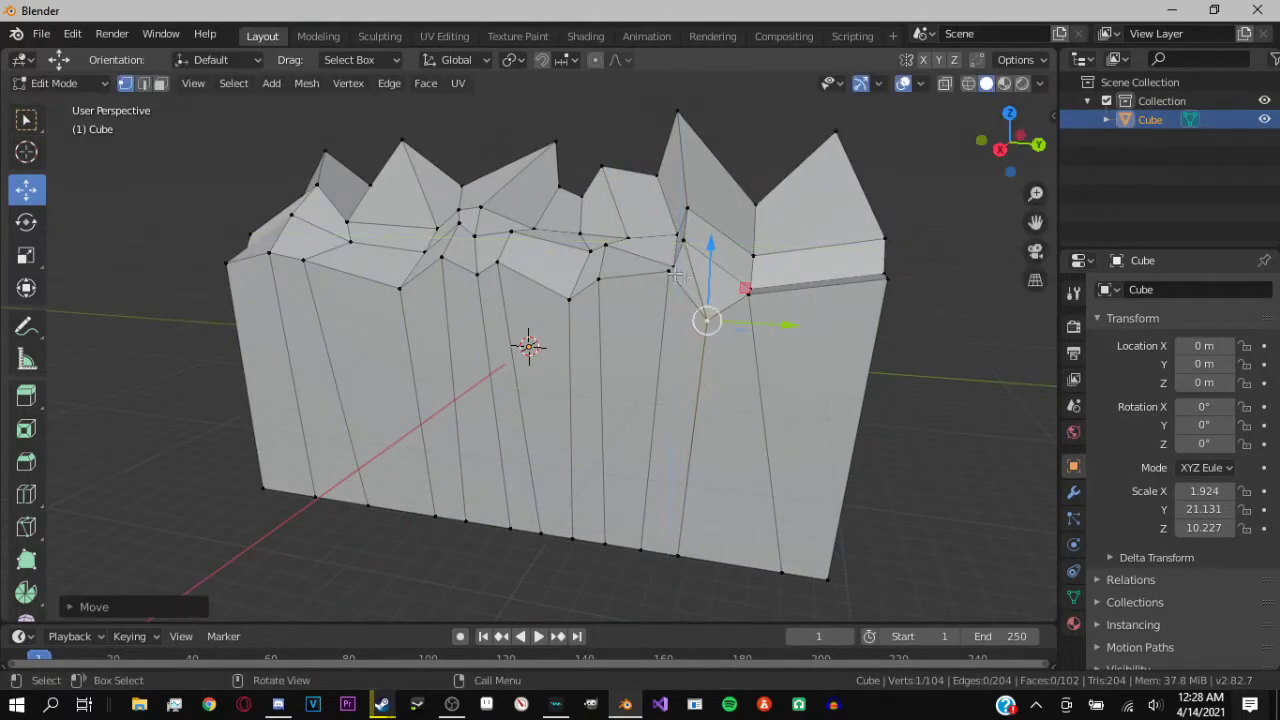
pyautogui.moveTo(719, 237); pyautogui.dragTo(681, 294)
# Drag the right-end ledge vertices outward near the right peak for a jagged rim
pyautogui.moveTo(681, 294); pyautogui.dragTo(655, 393, button='middle')
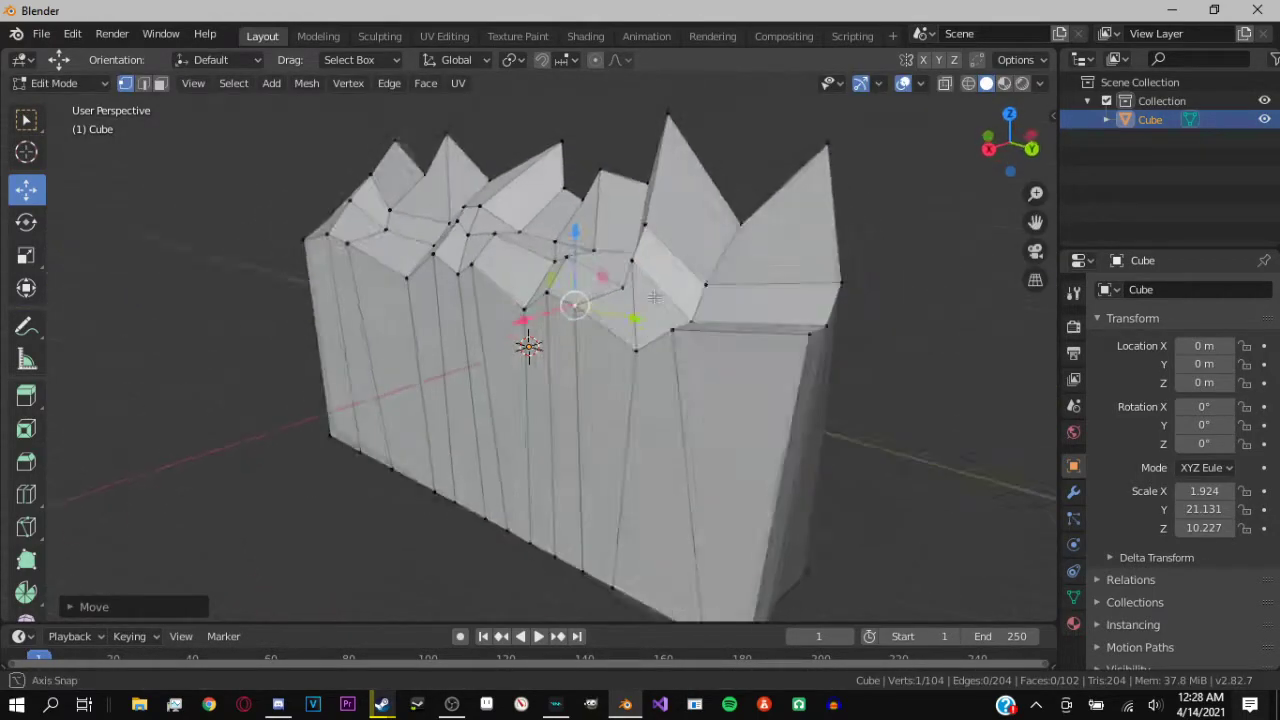
pyautogui.moveTo(655, 393); pyautogui.dragTo(708, 362)
pyautogui.moveTo(708, 362); pyautogui.dragTo(663, 434, button='middle')
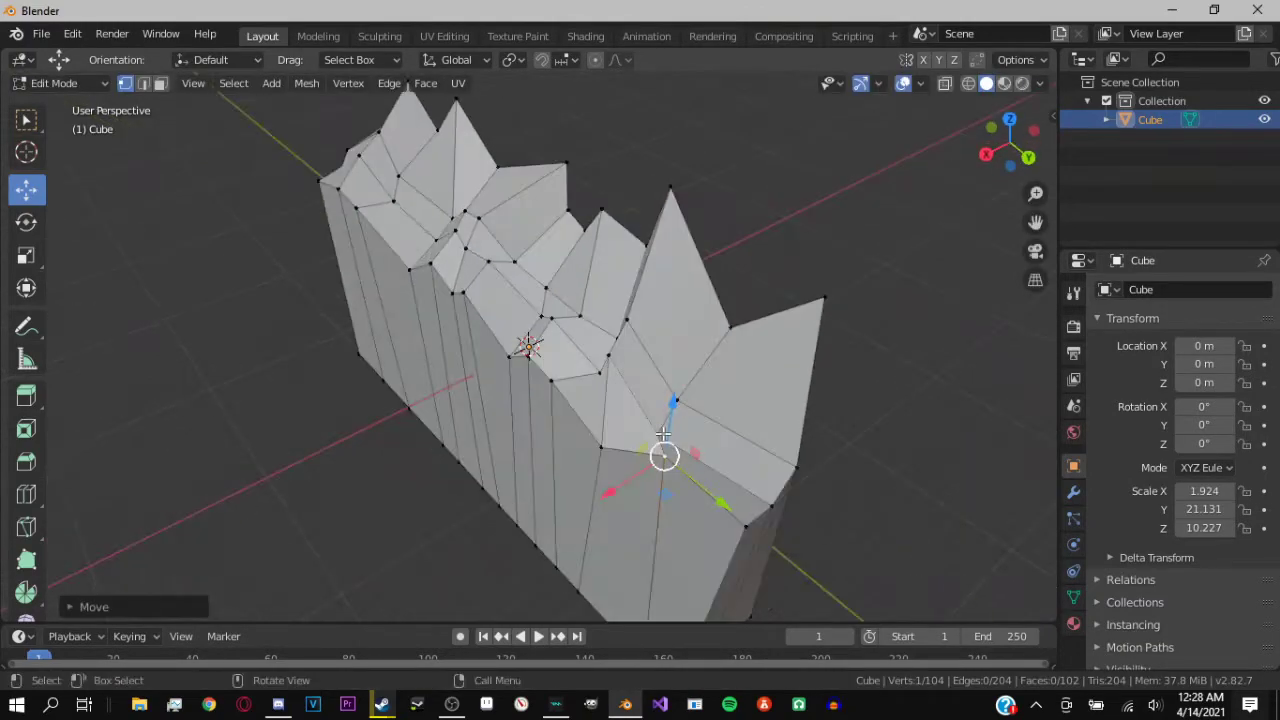
pyautogui.moveTo(685, 427); pyautogui.dragTo(705, 440)
pyautogui.moveTo(705, 440); pyautogui.dragTo(776, 273, button='middle')
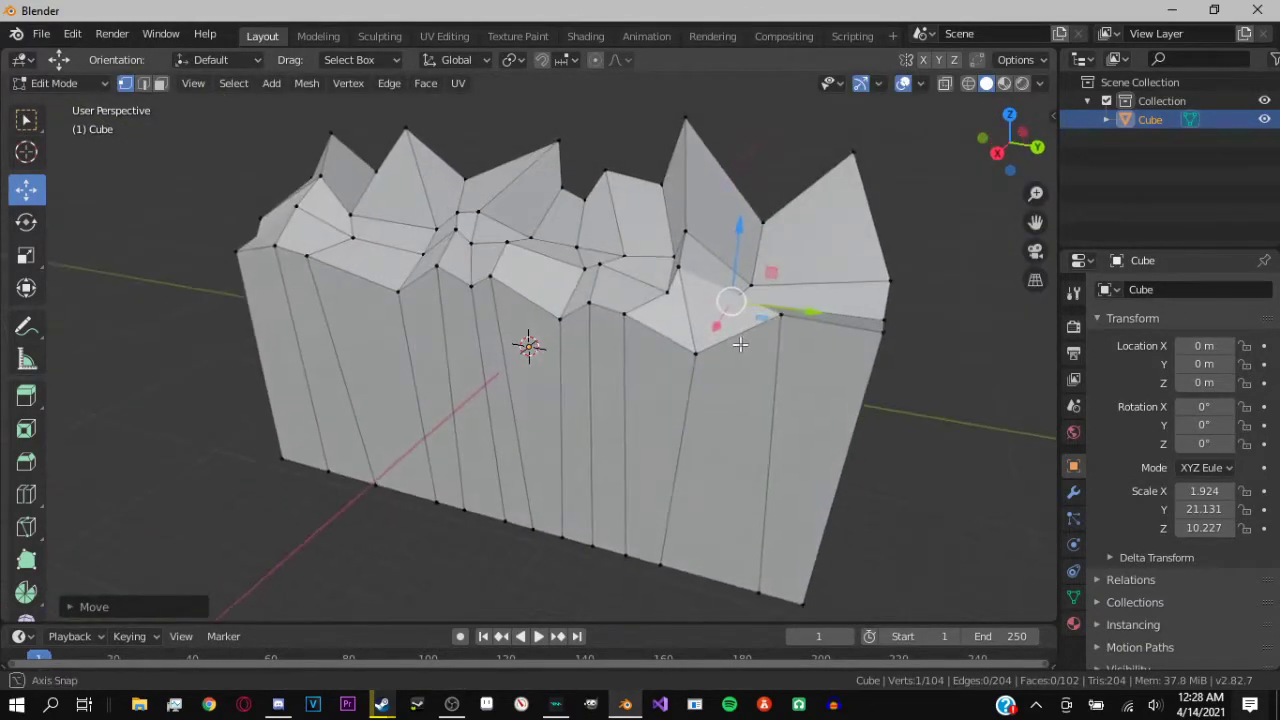
pyautogui.moveTo(776, 273)
pyautogui.mouseDown()
pyautogui.moveTo(765, 262)
pyautogui.moveTo(783, 263)
pyautogui.moveTo(790, 306)
pyautogui.moveTo(829, 355)
pyautogui.mouseUp()
pyautogui.moveTo(888, 318); pyautogui.dragTo(960, 272)
pyautogui.moveTo(900, 300); pyautogui.dragTo(770, 384, button='middle')
# Try adding an edge loop across the rock wall, then undo it
pyautogui.hotkey('ctrl', 'r')
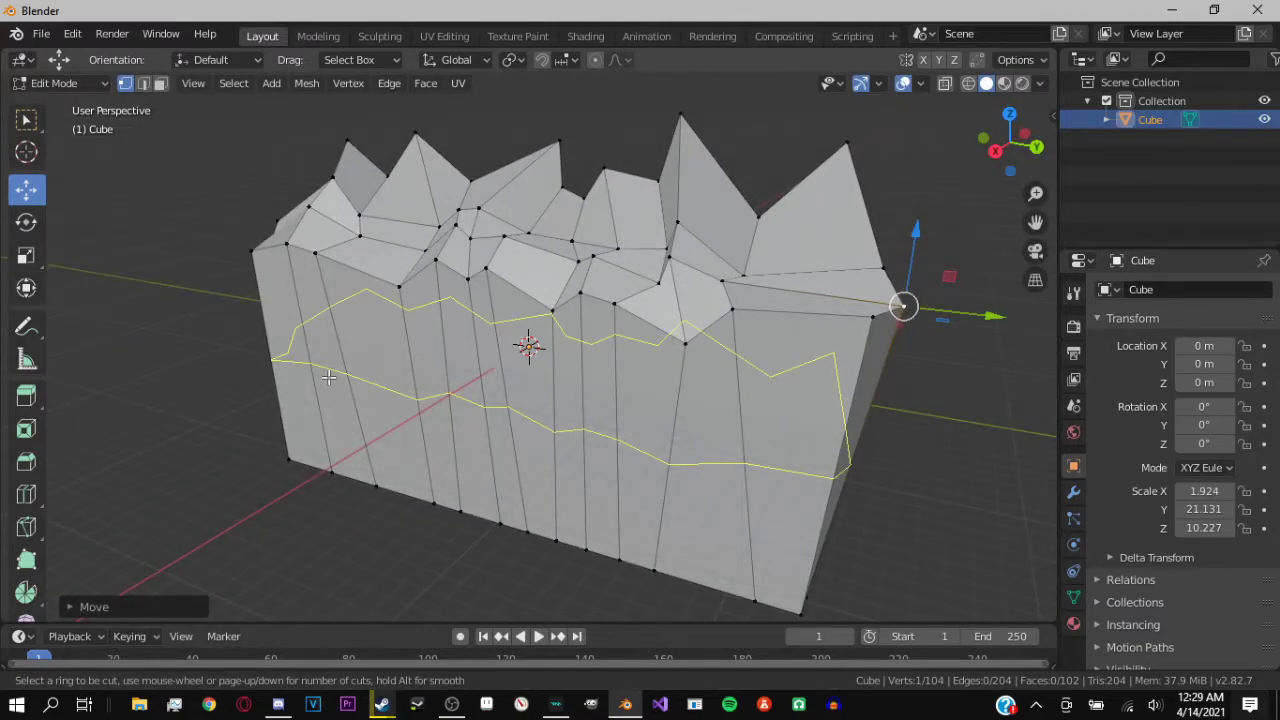
pyautogui.click(821, 438)
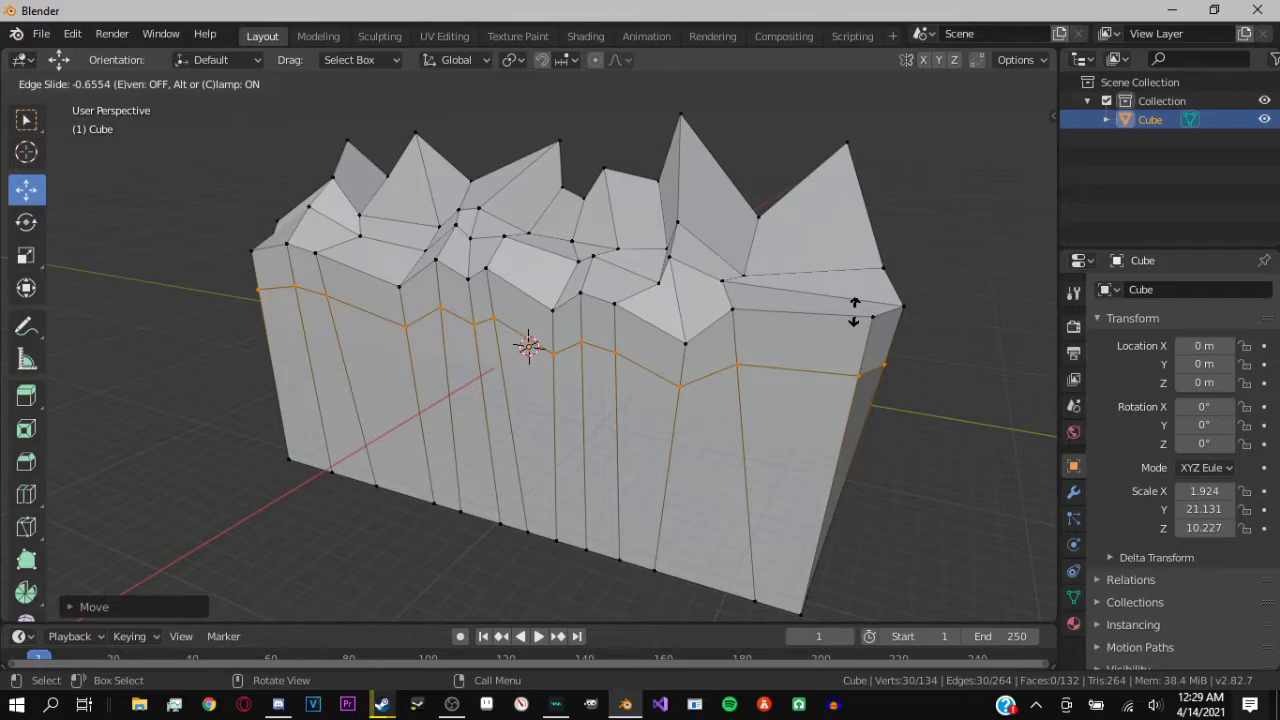
pyautogui.click(854, 311)
pyautogui.hotkey('ctrl', 'z')
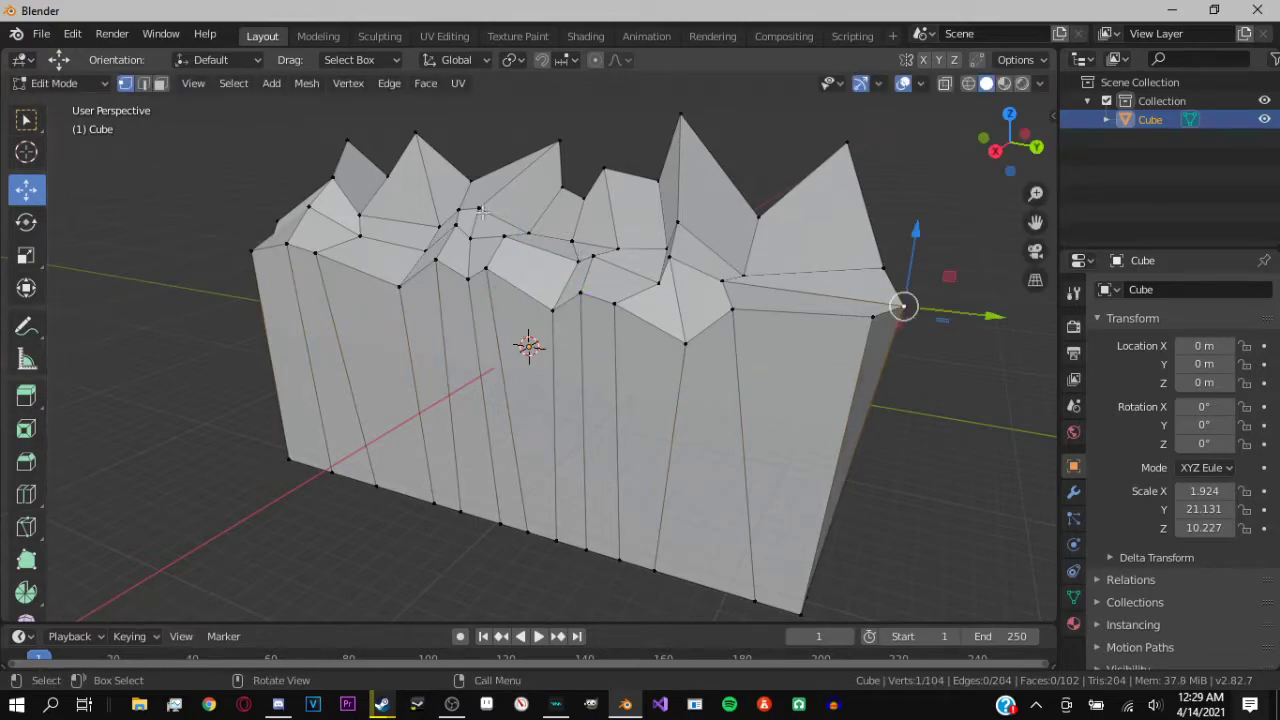
# Select the lower front faces across the rock wall
pyautogui.click(285, 330)
pyautogui.keyDown('ctrl'); pyautogui.click(425, 310); pyautogui.keyUp('ctrl')
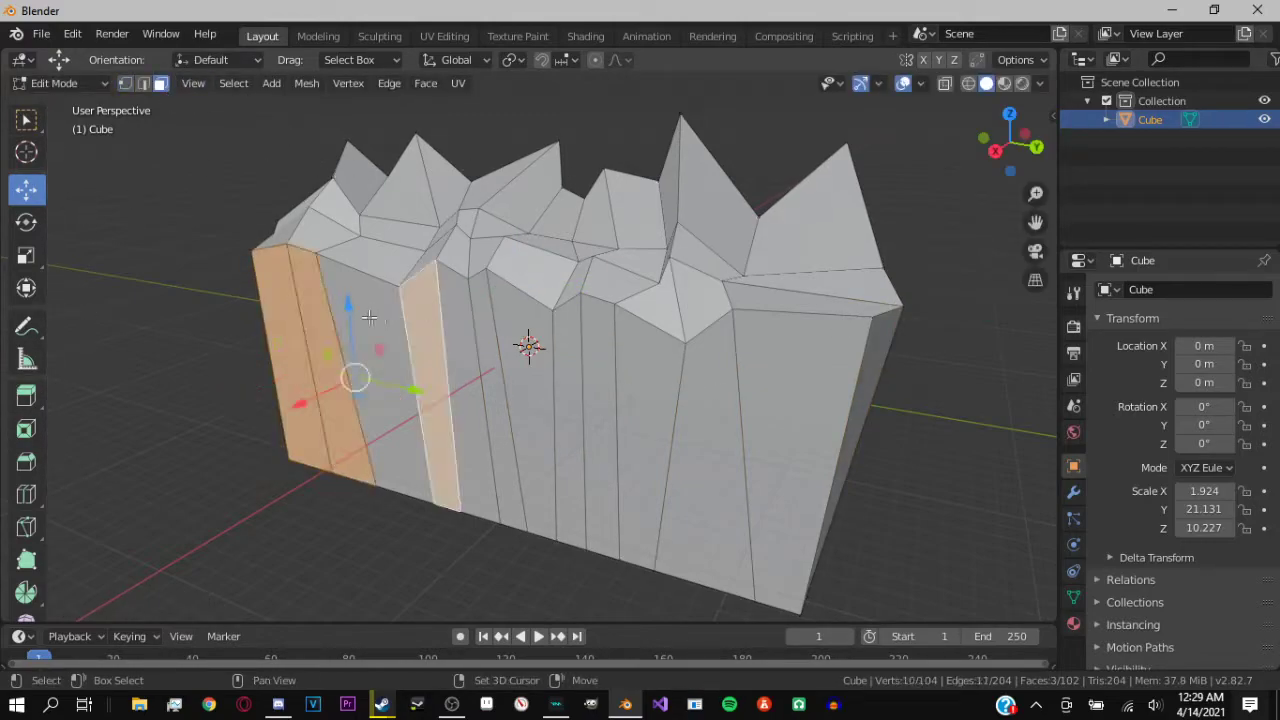
pyautogui.keyDown('ctrl'); pyautogui.click(482, 380); pyautogui.keyUp('ctrl')
pyautogui.keyDown('ctrl'); pyautogui.click(797, 423); pyautogui.keyUp('ctrl')
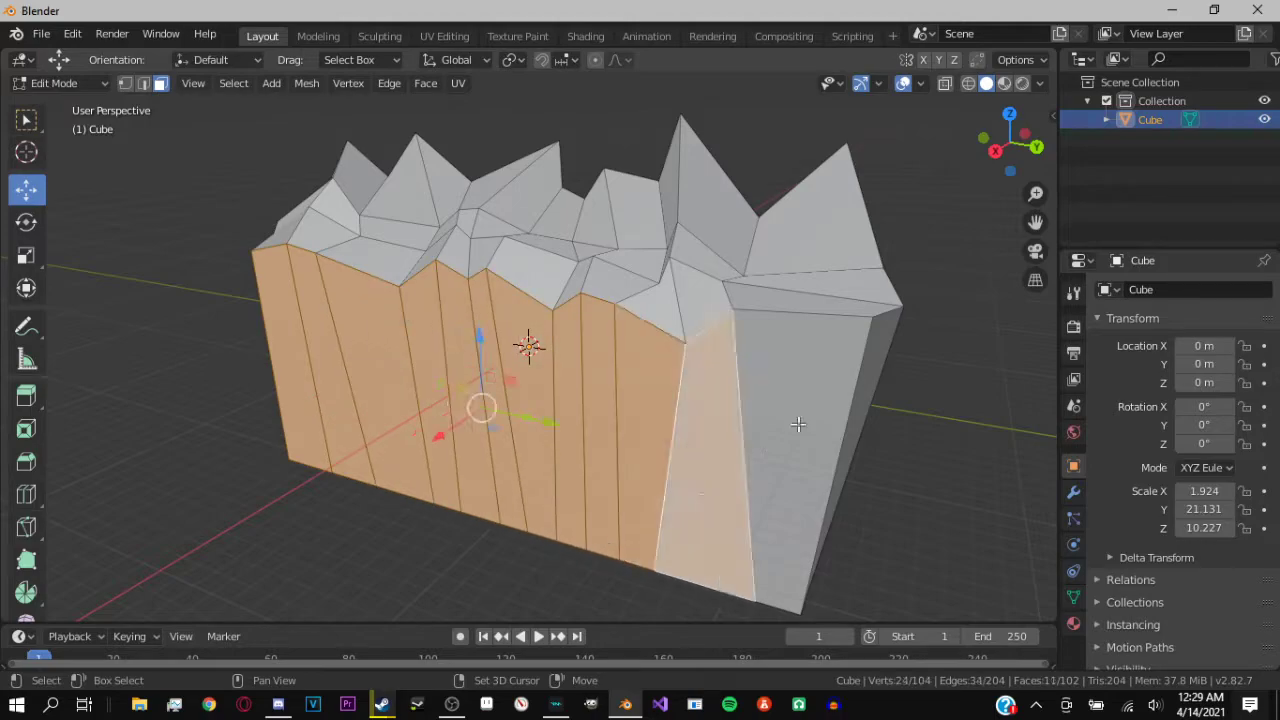
pyautogui.moveTo(797, 423); pyautogui.dragTo(553, 382, button='middle')
# Extrude the selected front faces outward into a jutting stepped ledge
pyautogui.press('e')
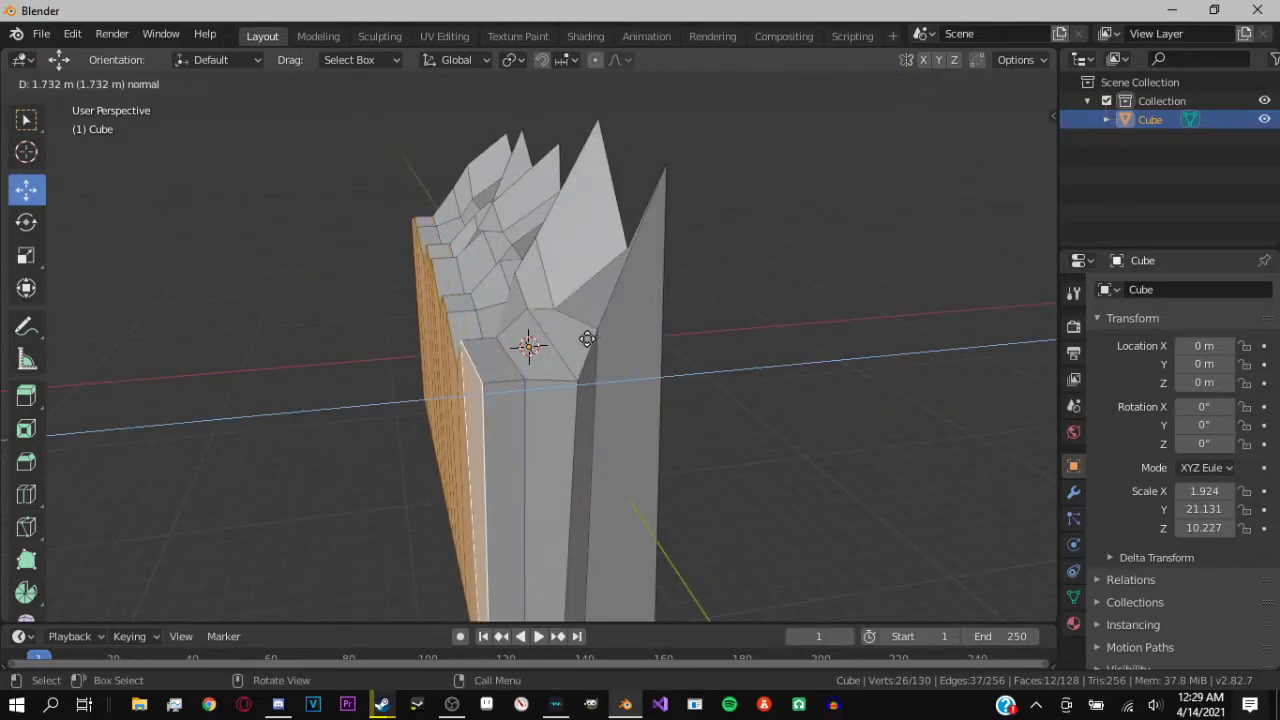
pyautogui.click(583, 340)
pyautogui.press('e')
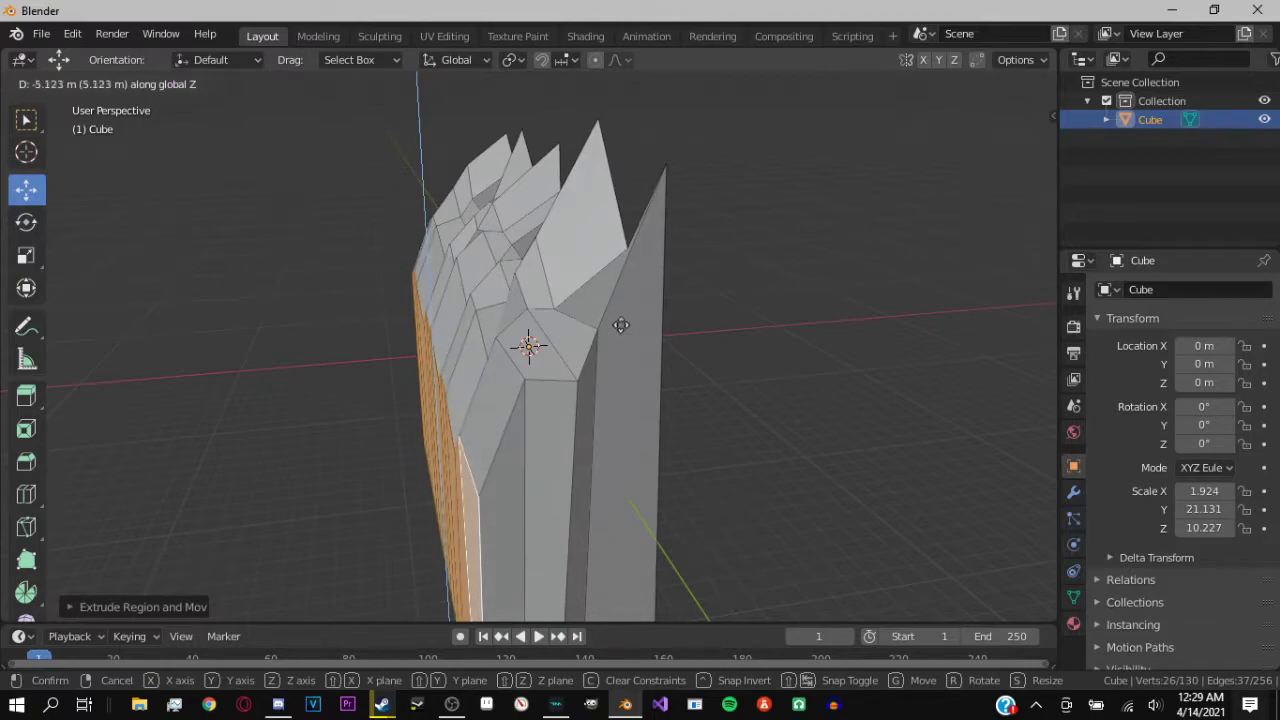
pyautogui.rightClick(619, 332)
pyautogui.moveTo(619, 332)
pyautogui.mouseDown(button='middle')
pyautogui.moveTo(530, 343)
pyautogui.moveTo(361, 443)
pyautogui.mouseUp(button='middle')
pyautogui.press('e')
pyautogui.click(575, 352)
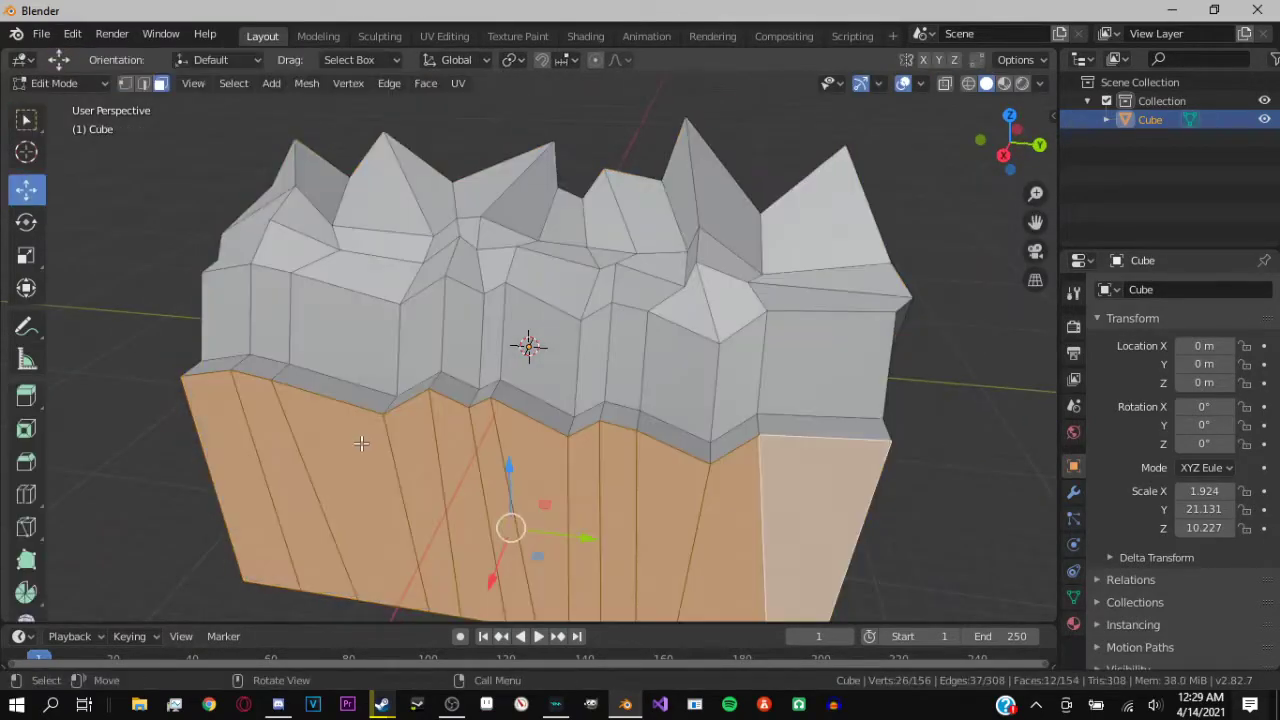
pyautogui.click(125, 83)
# Raise and lower a vertex on the wall's left edge with the move gizmo
pyautogui.click(230, 371)
pyautogui.moveTo(275, 326); pyautogui.dragTo(262, 312)
pyautogui.moveTo(262, 312); pyautogui.dragTo(185, 421, button='middle')
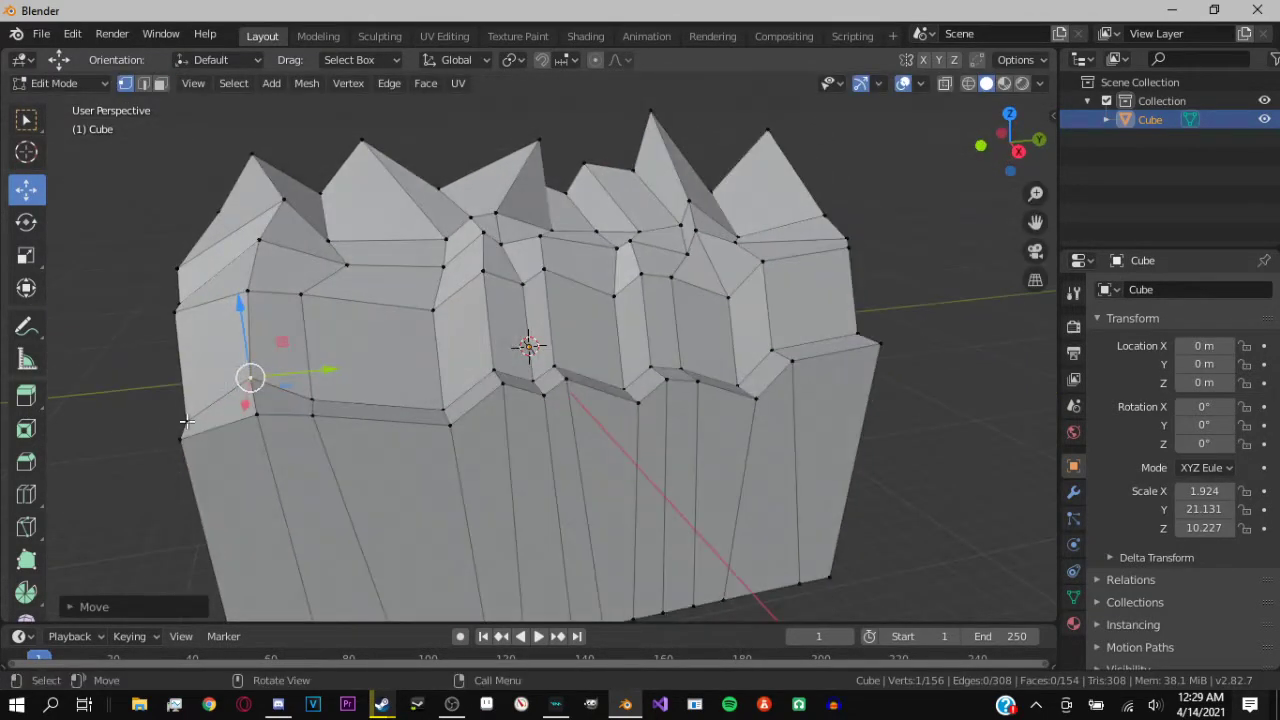
pyautogui.moveTo(224, 386)
pyautogui.mouseDown()
pyautogui.moveTo(224, 368)
pyautogui.moveTo(177, 434)
pyautogui.moveTo(263, 377)
pyautogui.moveTo(339, 374)
pyautogui.moveTo(320, 363)
pyautogui.mouseUp()
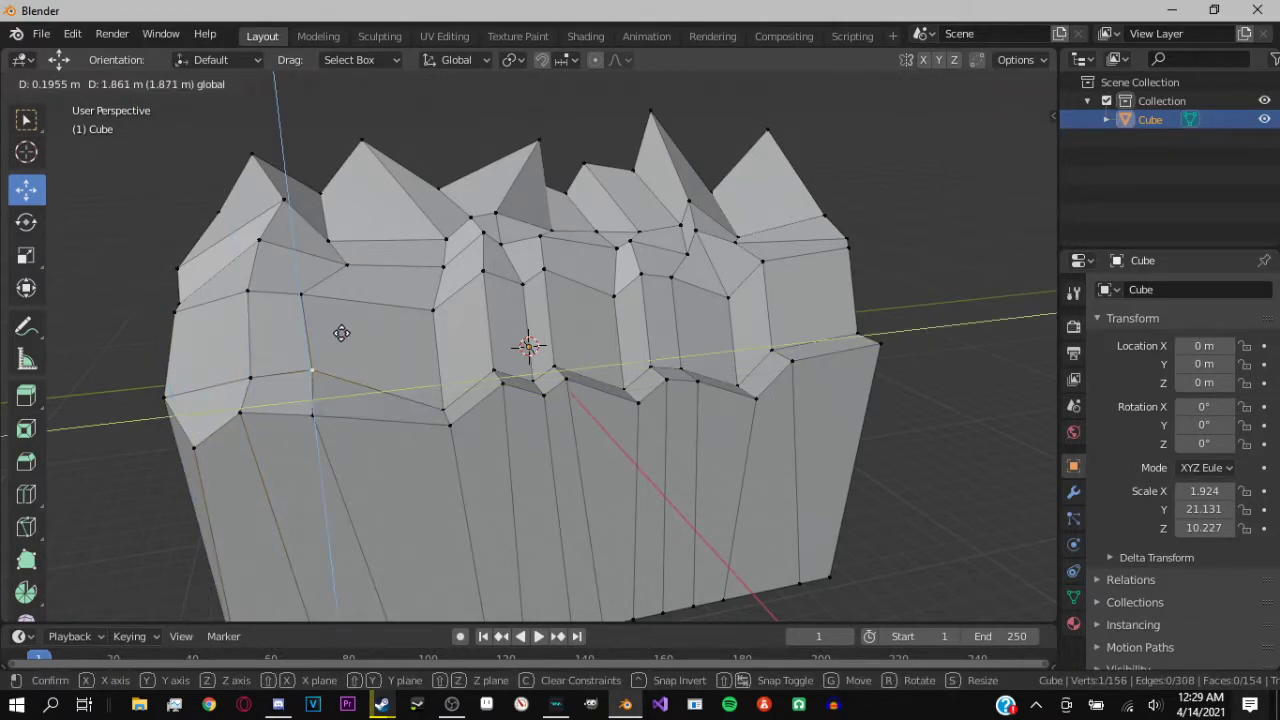
pyautogui.moveTo(310, 392); pyautogui.dragTo(325, 305, button='middle')
pyautogui.moveTo(326, 304); pyautogui.dragTo(310, 337)
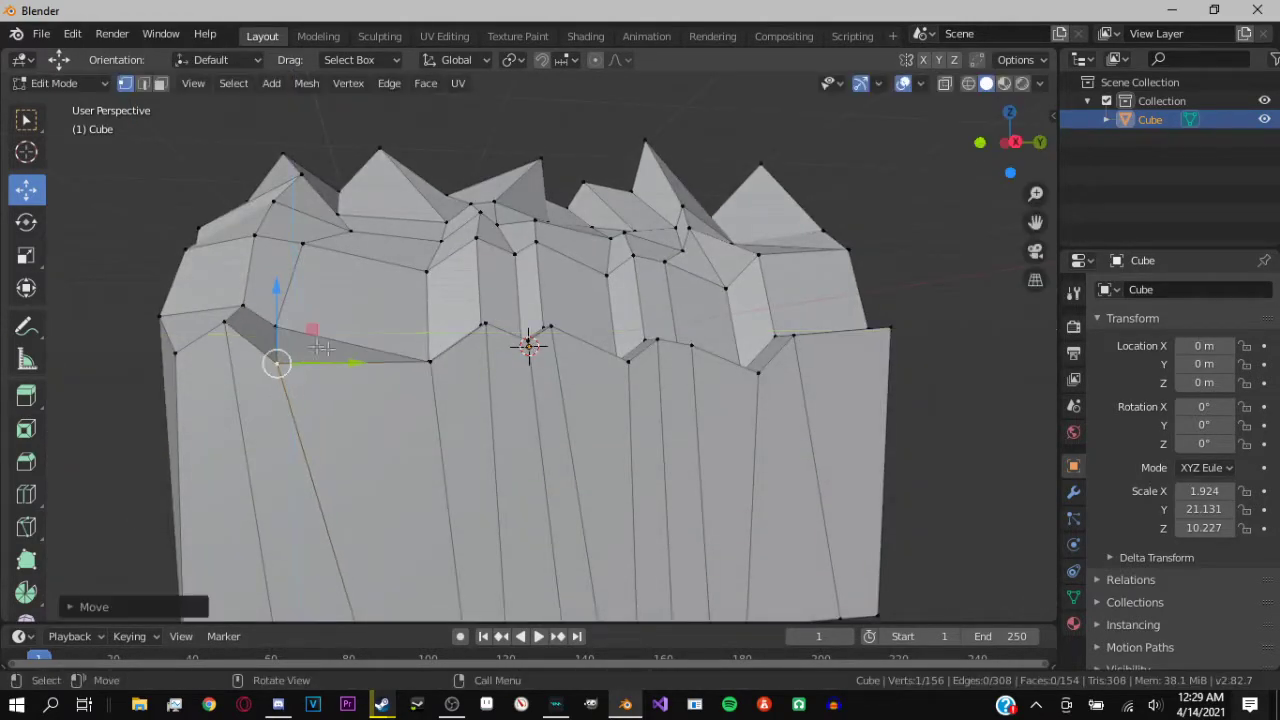
pyautogui.moveTo(310, 340); pyautogui.dragTo(295, 460, button='middle')
pyautogui.moveTo(312, 448)
pyautogui.mouseDown()
pyautogui.moveTo(430, 391)
pyautogui.moveTo(365, 395)
pyautogui.mouseUp()
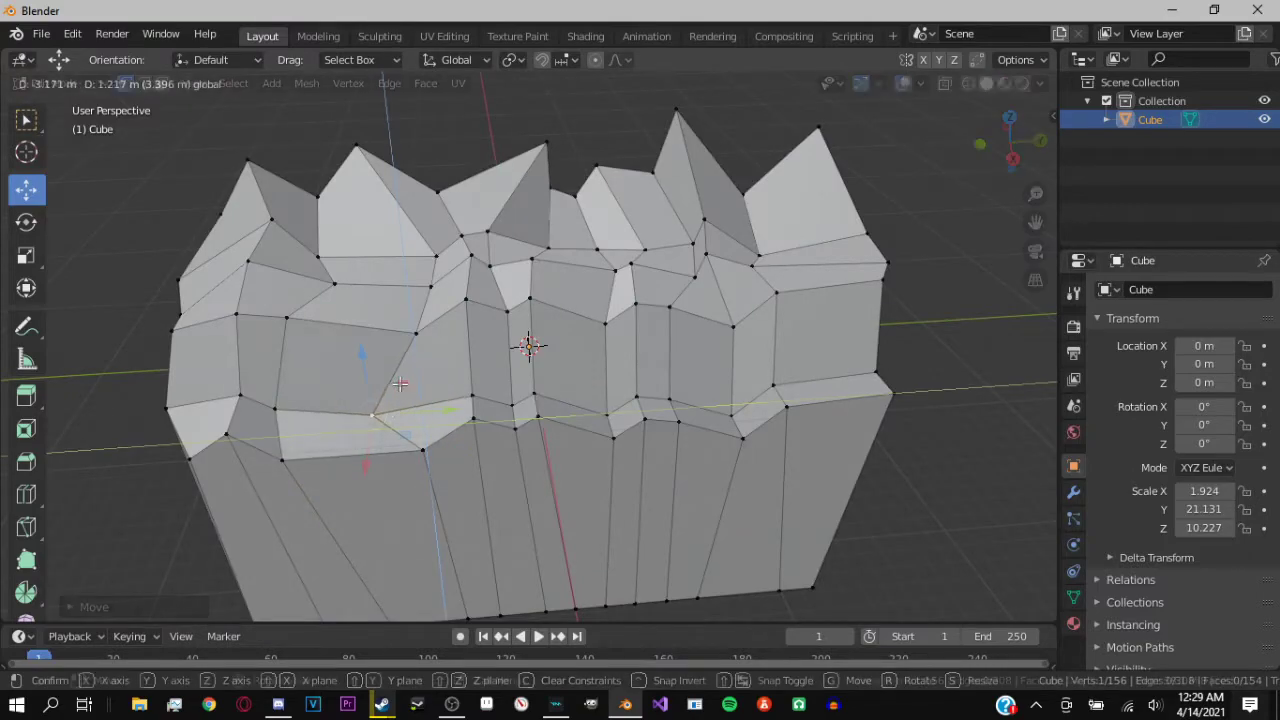
pyautogui.moveTo(365, 395); pyautogui.dragTo(366, 369, button='middle')
pyautogui.moveTo(366, 369)
pyautogui.mouseDown()
pyautogui.moveTo(463, 369)
pyautogui.moveTo(489, 340)
pyautogui.moveTo(513, 395)
pyautogui.moveTo(530, 372)
pyautogui.mouseUp()
# Move the vertex vertically with G Z, then shift it to the right
pyautogui.press('g')
pyautogui.press('Escape')
pyautogui.press('g')
pyautogui.press('z')
pyautogui.click(560, 350)
pyautogui.moveTo(560, 350); pyautogui.dragTo(529, 417, button='middle')
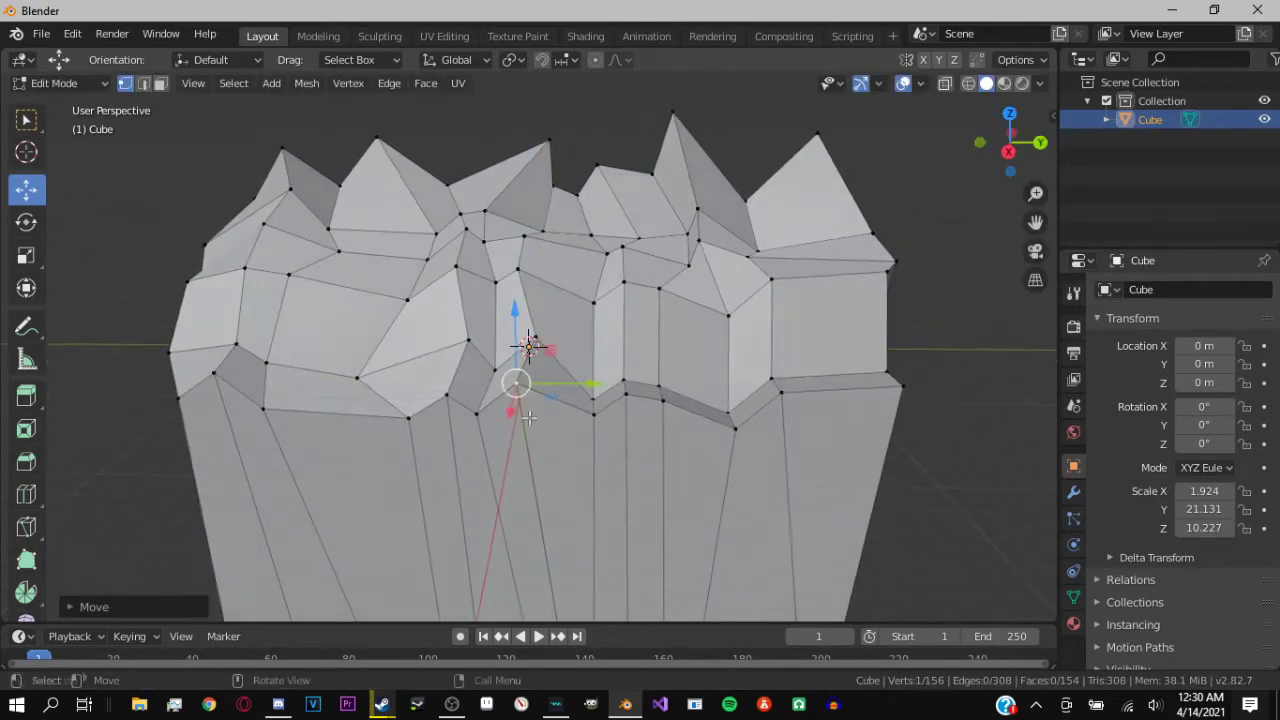
pyautogui.press('g')
pyautogui.press('z')
pyautogui.click(628, 400)
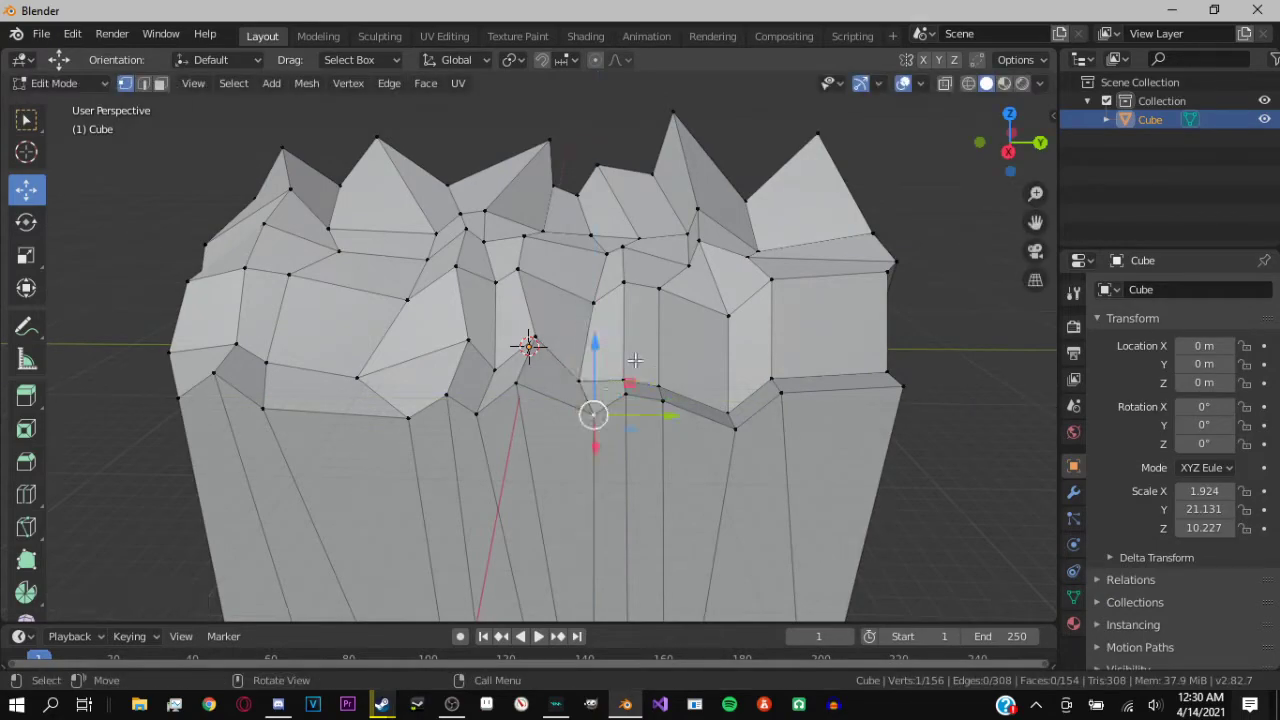
pyautogui.press('g')
pyautogui.press('Escape')
pyautogui.press('g')
pyautogui.click(677, 370)
# Nudge more rim vertices up, down and sideways so the ledge edge looks broken
pyautogui.press('g')
pyautogui.hotkey('shift', 'x')
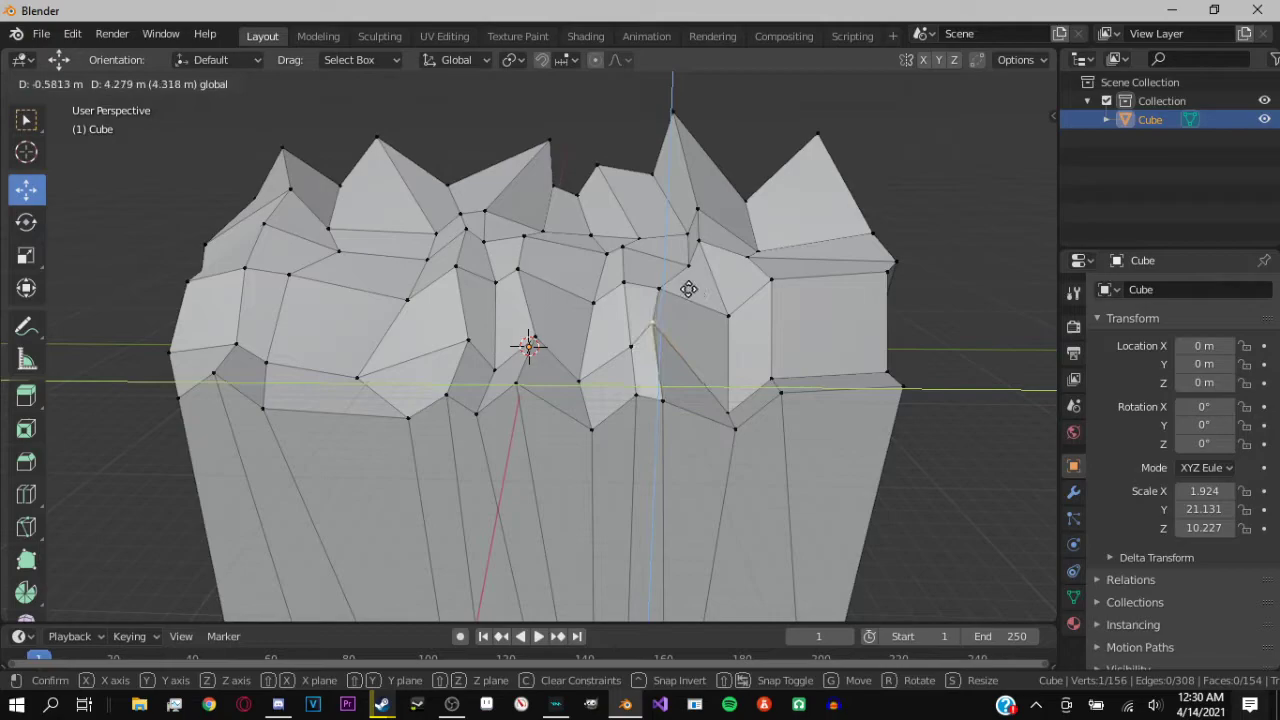
pyautogui.click(688, 289)
pyautogui.press('g')
pyautogui.click(663, 396)
pyautogui.moveTo(663, 396); pyautogui.dragTo(707, 398, button='middle')
pyautogui.press('g')
pyautogui.click(700, 408)
pyautogui.press('g')
pyautogui.click(763, 356)
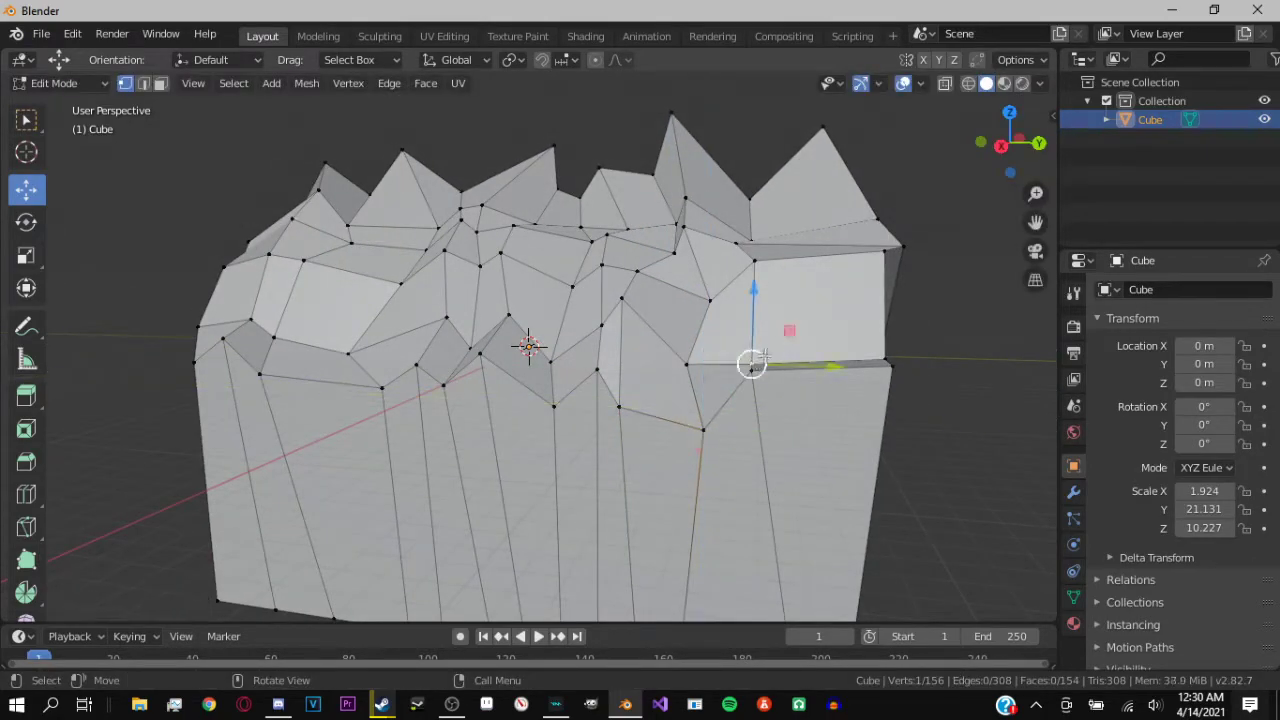
pyautogui.press('g')
pyautogui.click(782, 332)
pyautogui.press('g')
pyautogui.click(783, 356)
pyautogui.moveTo(783, 356)
pyautogui.mouseDown(button='middle')
pyautogui.moveTo(866, 406)
pyautogui.moveTo(873, 391)
pyautogui.moveTo(700, 380)
pyautogui.mouseUp(button='middle')
pyautogui.press('g')
pyautogui.click(930, 400)
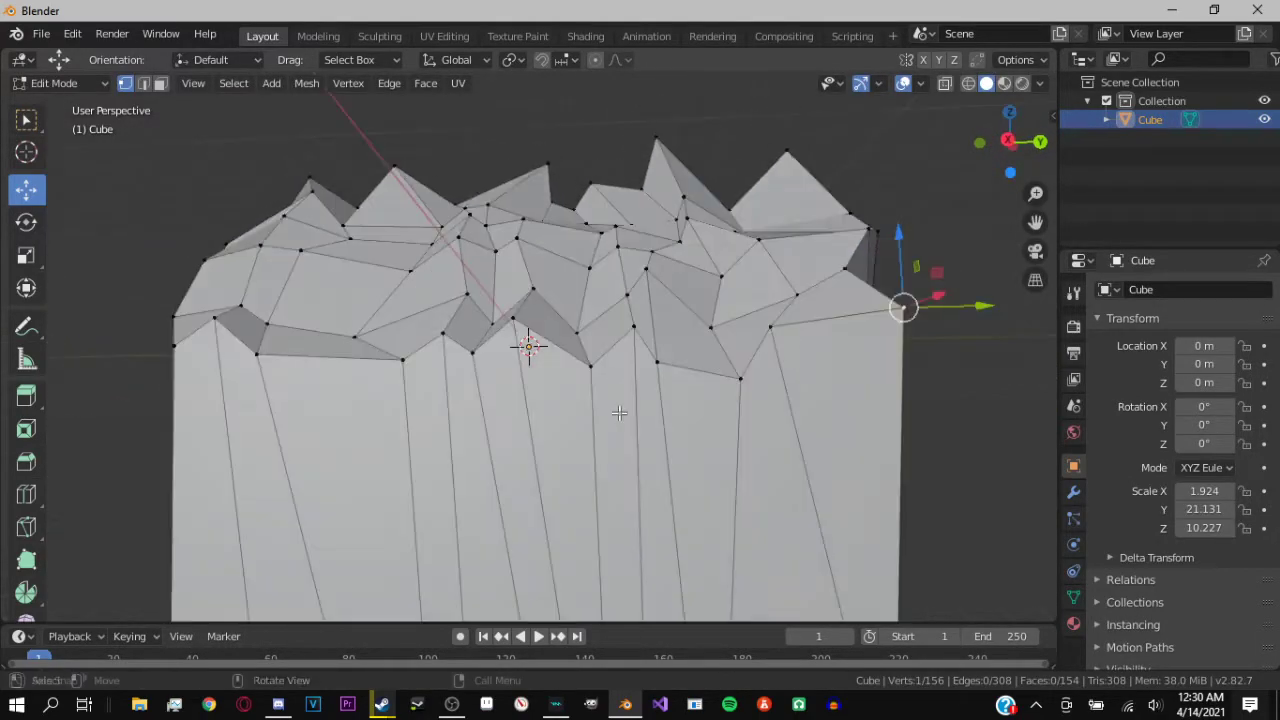
pyautogui.press('Tab')
pyautogui.press('Tab')
# Select a third band of front faces and extrude them outward
pyautogui.click(160, 83)
pyautogui.click(271, 449)
pyautogui.keyDown('shift'); pyautogui.click(286, 457); pyautogui.keyUp('shift')
pyautogui.keyDown('shift'); pyautogui.click(337, 474); pyautogui.keyUp('shift')
pyautogui.keyDown('shift'); pyautogui.click(440, 500); pyautogui.keyUp('shift')
pyautogui.keyDown('shift'); pyautogui.click(510, 530); pyautogui.keyUp('shift')
pyautogui.keyDown('shift'); pyautogui.click(548, 544); pyautogui.keyUp('shift')
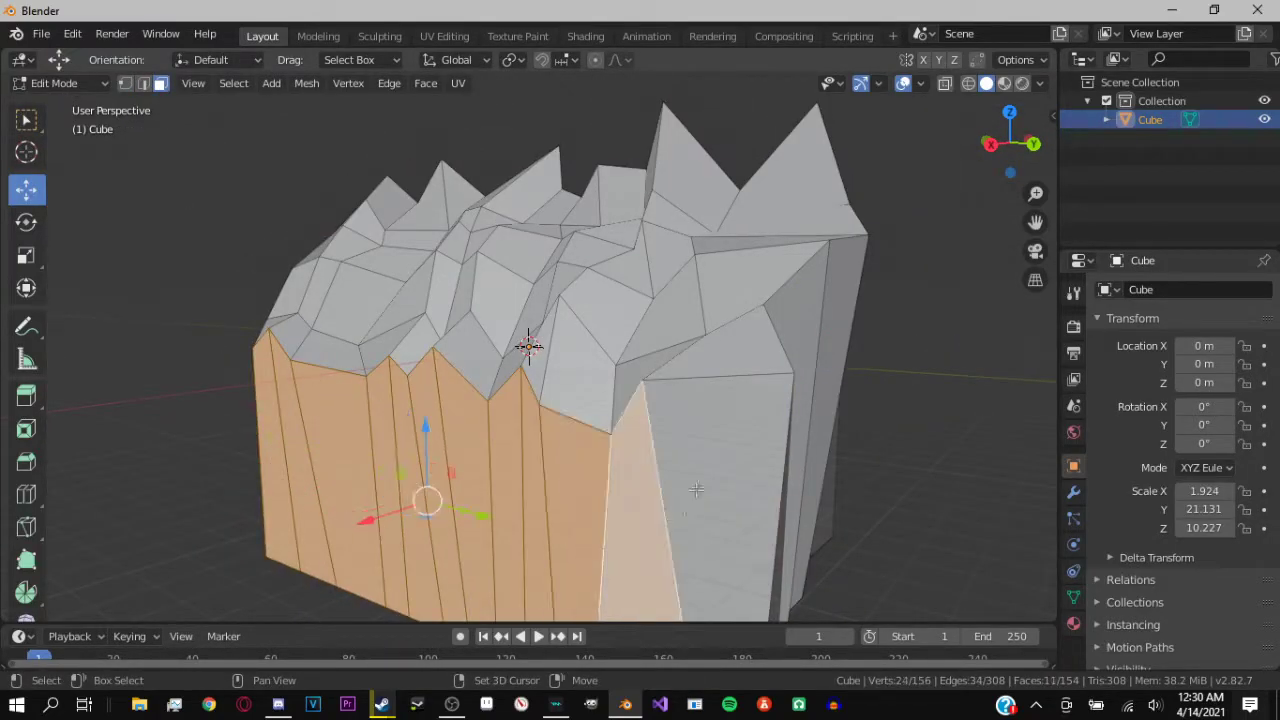
pyautogui.keyDown('shift'); pyautogui.click(640, 500); pyautogui.keyUp('shift')
pyautogui.keyDown('shift'); pyautogui.click(700, 470); pyautogui.keyUp('shift')
pyautogui.press('e')
pyautogui.click(612, 374)
# Lower the extruded faces straight down along Z
pyautogui.moveTo(612, 374)
pyautogui.mouseDown(button='middle')
pyautogui.moveTo(556, 366)
pyautogui.moveTo(525, 384)
pyautogui.mouseUp(button='middle')
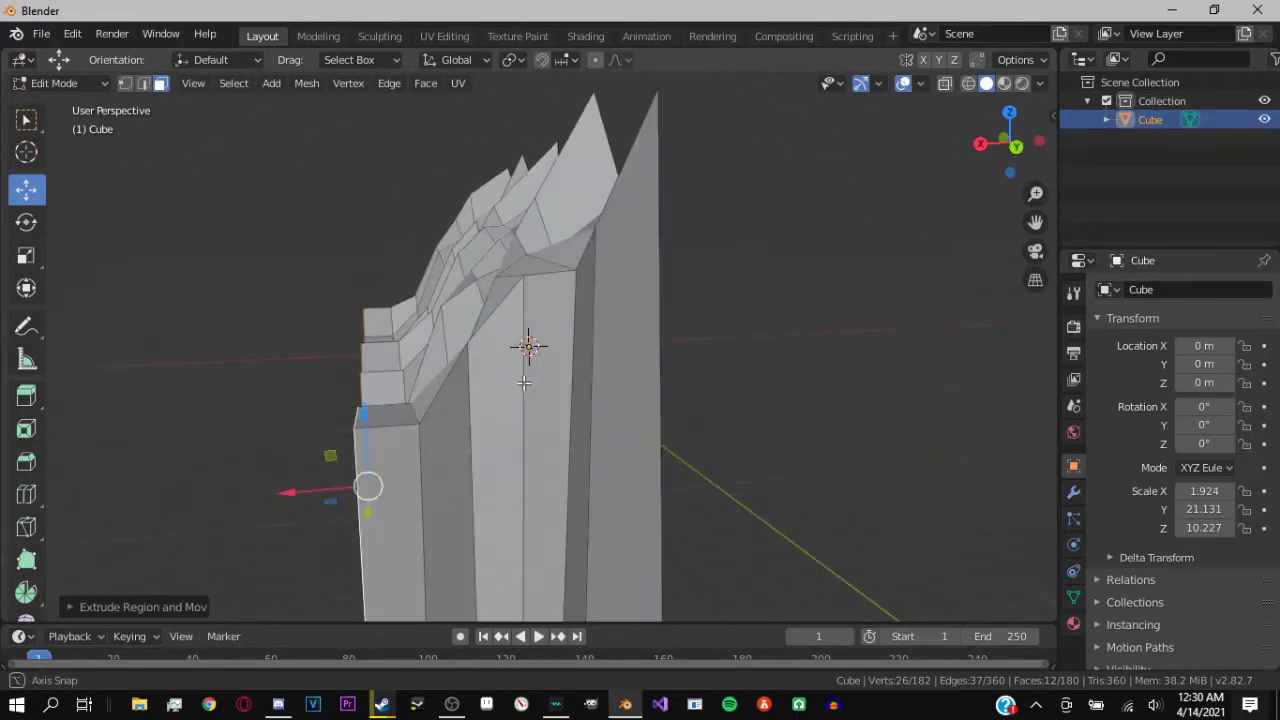
pyautogui.press('g')
pyautogui.press('z')
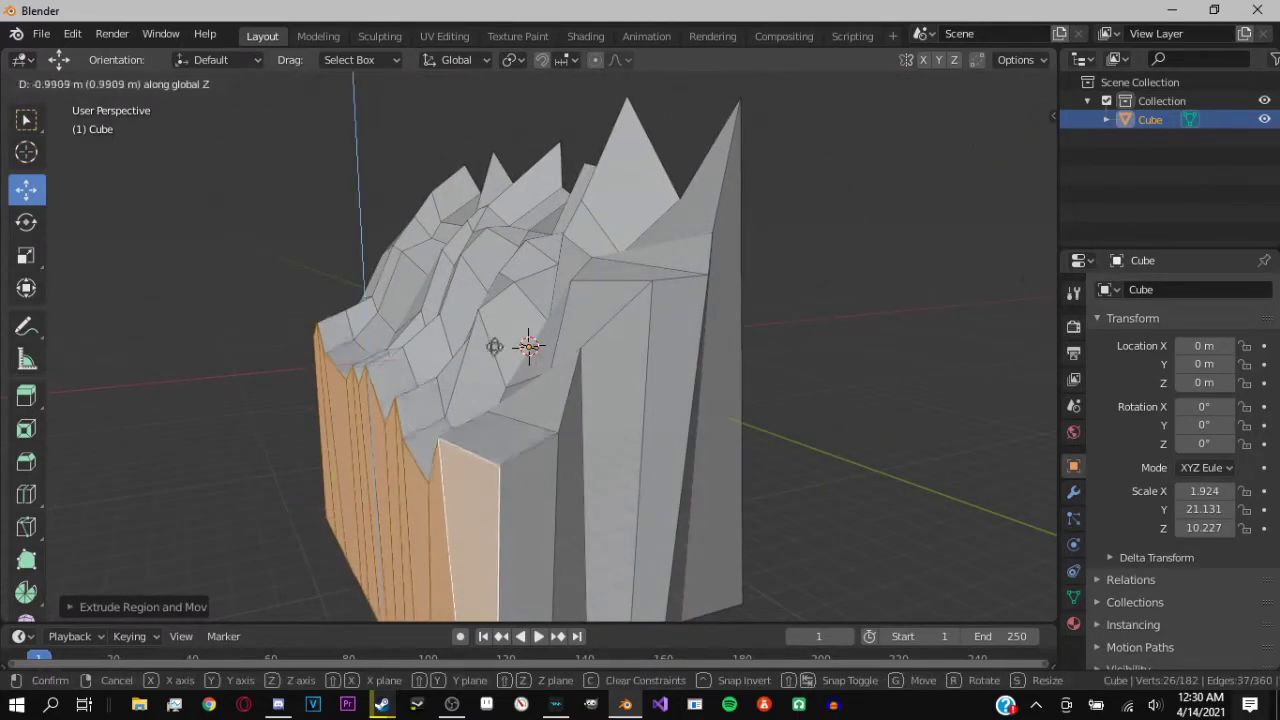
pyautogui.click(490, 400)
pyautogui.moveTo(490, 400)
pyautogui.mouseDown(button='middle')
pyautogui.moveTo(506, 419)
pyautogui.moveTo(481, 425)
pyautogui.mouseUp(button='middle')
# Return to Object Mode and add a new cube to the scene
pyautogui.press('Tab')
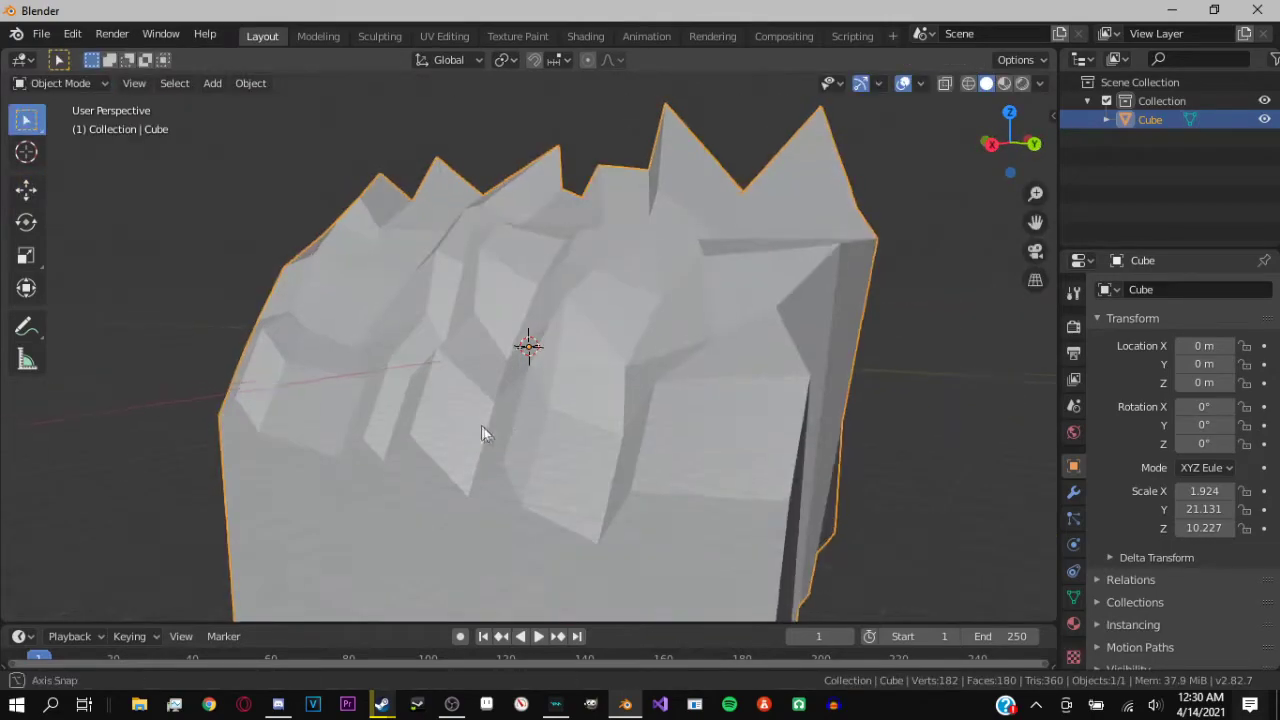
pyautogui.hotkey('shift', 'a')
pyautogui.click(712, 345)
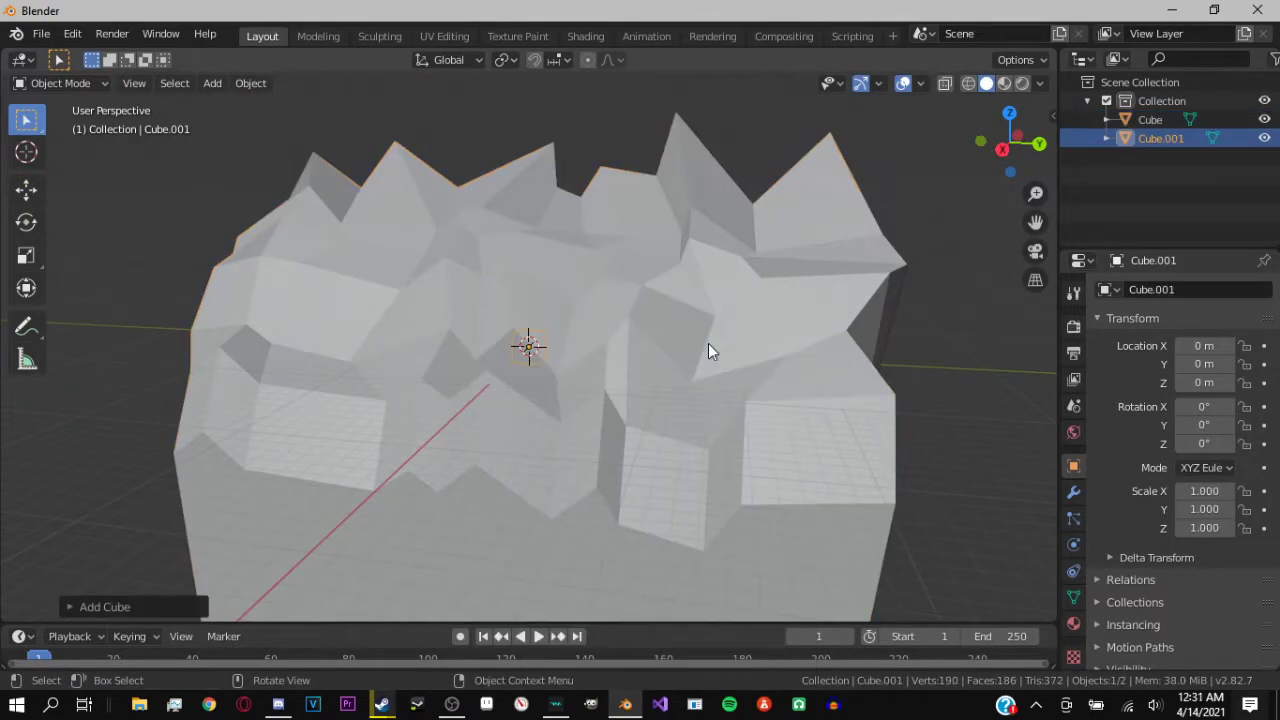
# Hide the rock and scale the new cube to 64.63 by 57.948 and very thin
pyautogui.click(1264, 119)
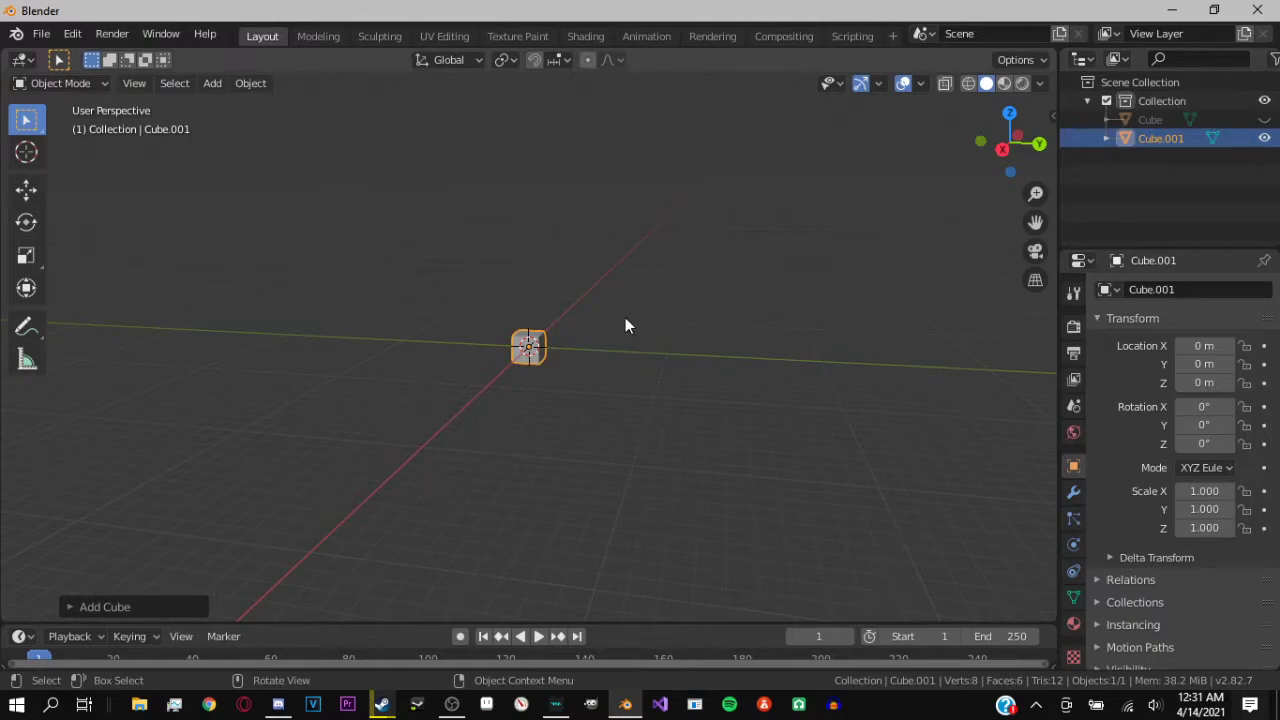
pyautogui.press('s')
pyautogui.press('z')
pyautogui.click(671, 239)
pyautogui.press('s')
pyautogui.press('y')
pyautogui.click(680, 295)
pyautogui.press('s')
pyautogui.press('z')
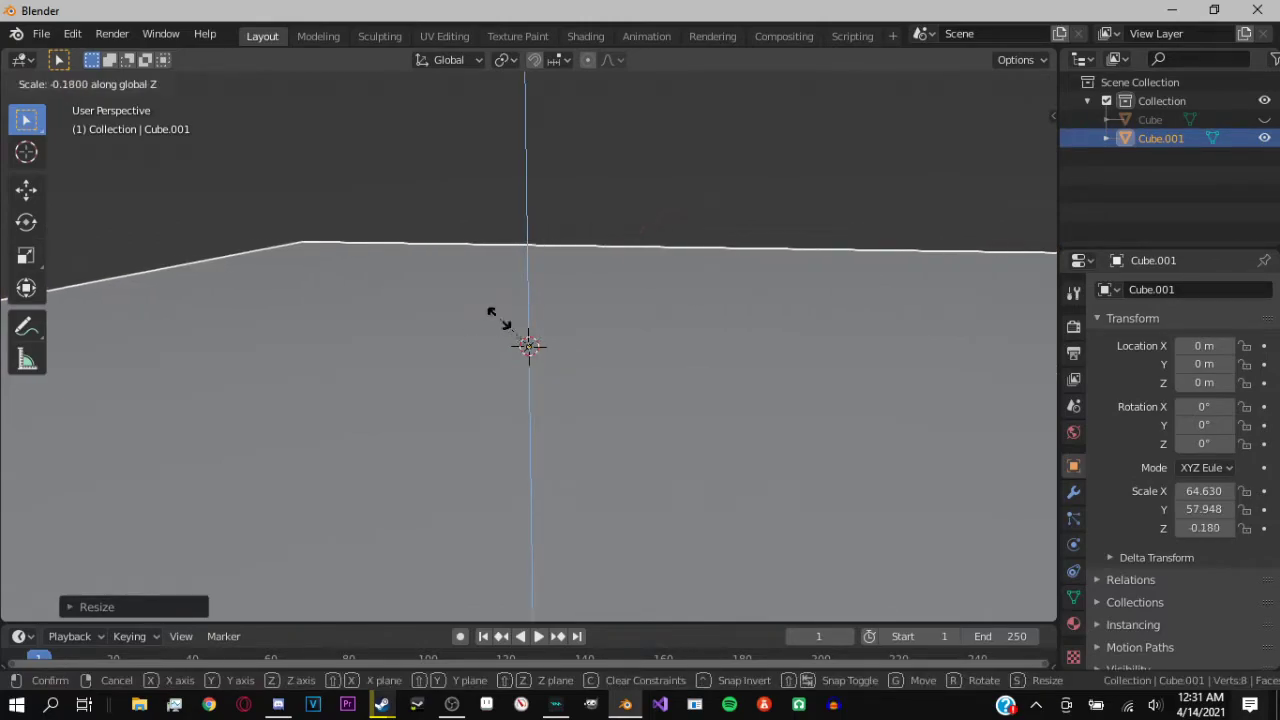
pyautogui.click(531, 338)
# Unhide the rock wall and lower the floor slab to Z -18 m
pyautogui.click(160, 607)
pyautogui.click(598, 170)
pyautogui.moveTo(530, 309); pyautogui.dragTo(447, 416, button='middle')
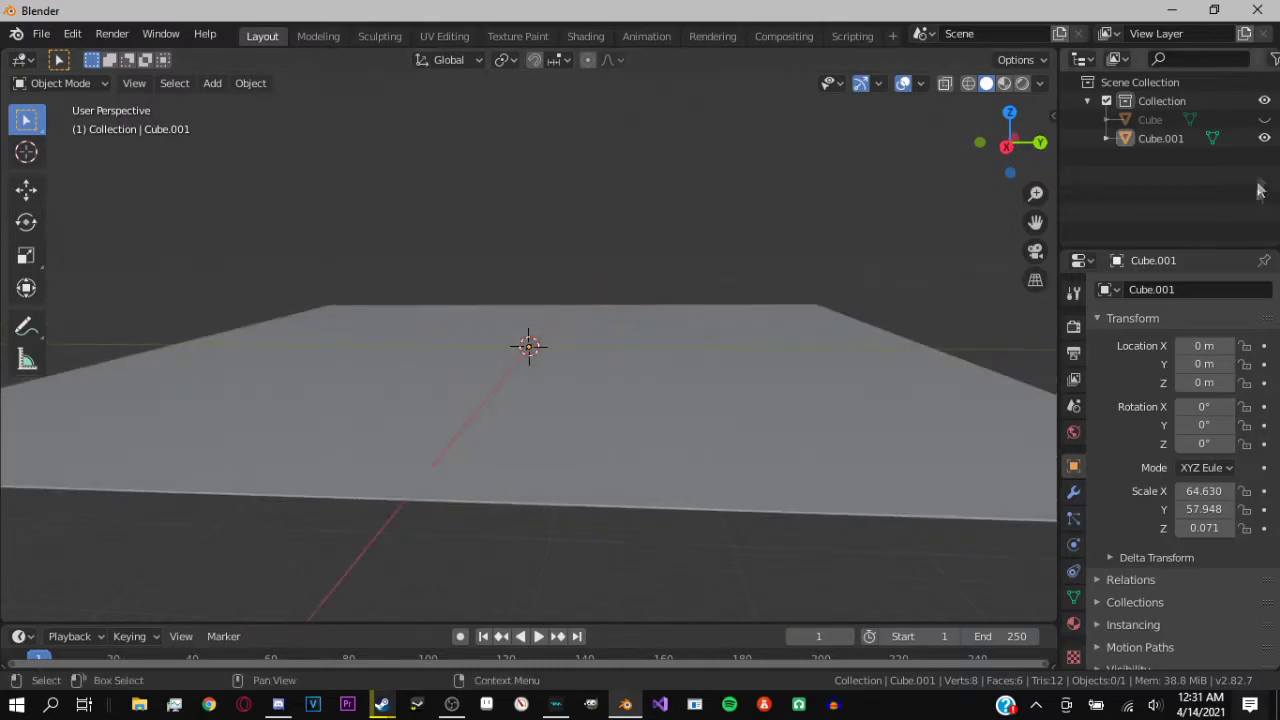
pyautogui.hotkey('alt', 'h')
pyautogui.click(522, 404)
pyautogui.moveTo(522, 404); pyautogui.dragTo(434, 372, button='middle')
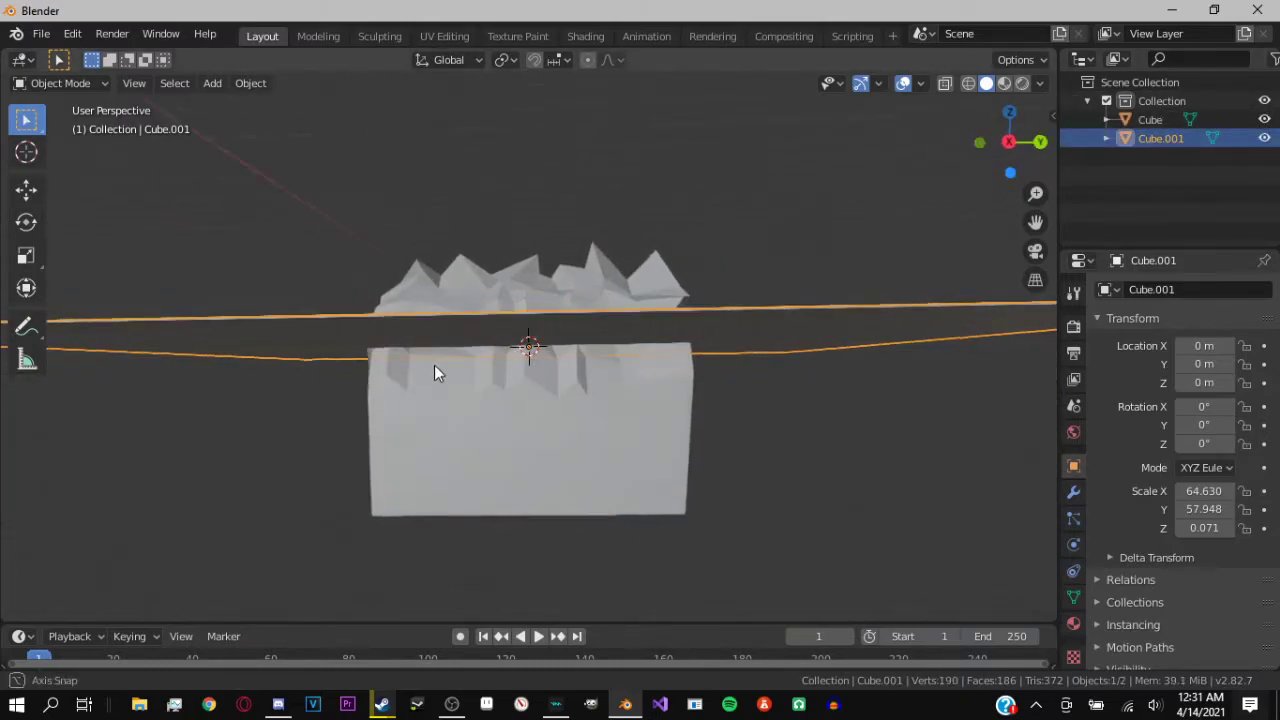
pyautogui.write('gz-18')
pyautogui.press('Return')
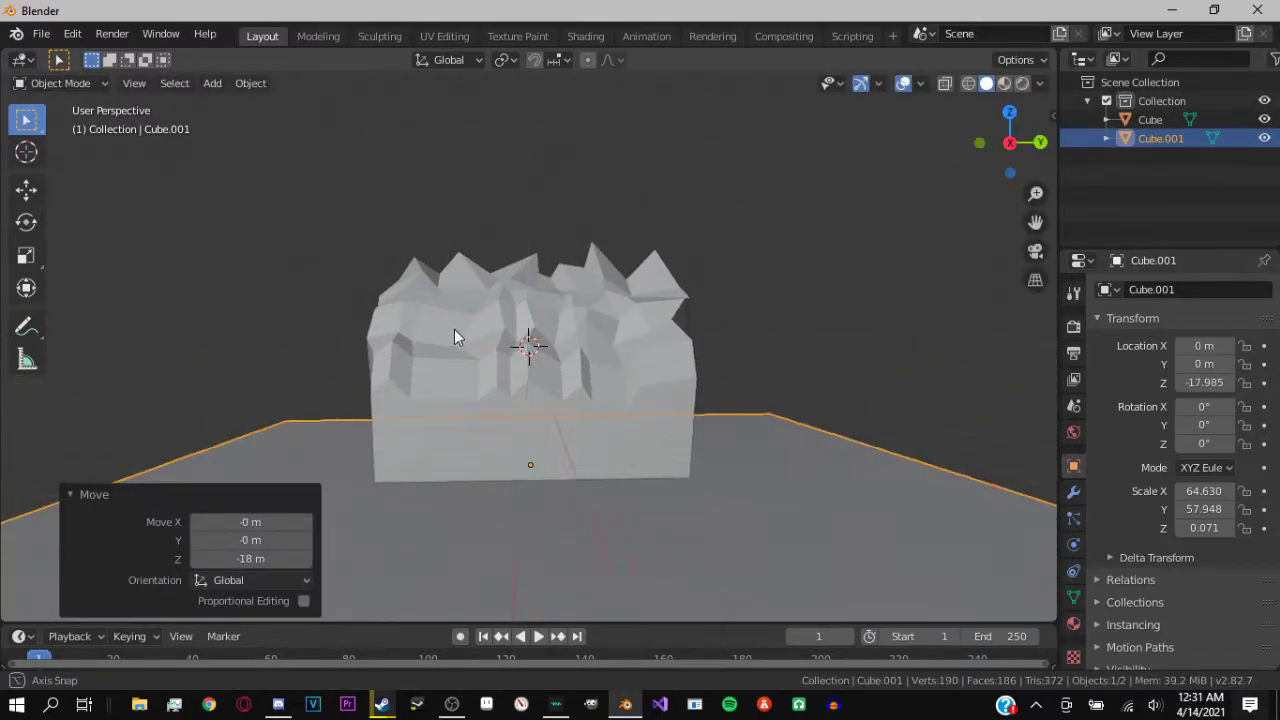
# Move the rock wall down along Z to about -13.245 m so it stands on the floor
pyautogui.click(460, 358)
pyautogui.press('g')
pyautogui.press('z')
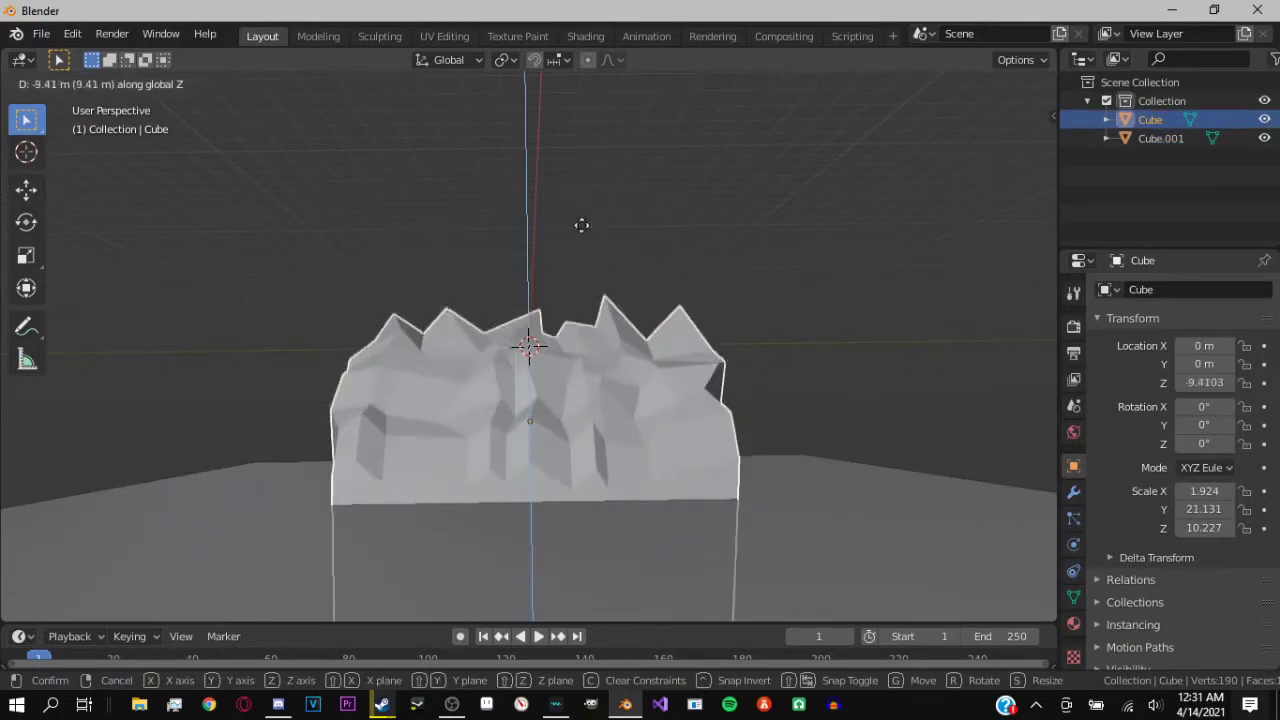
pyautogui.click(577, 258)
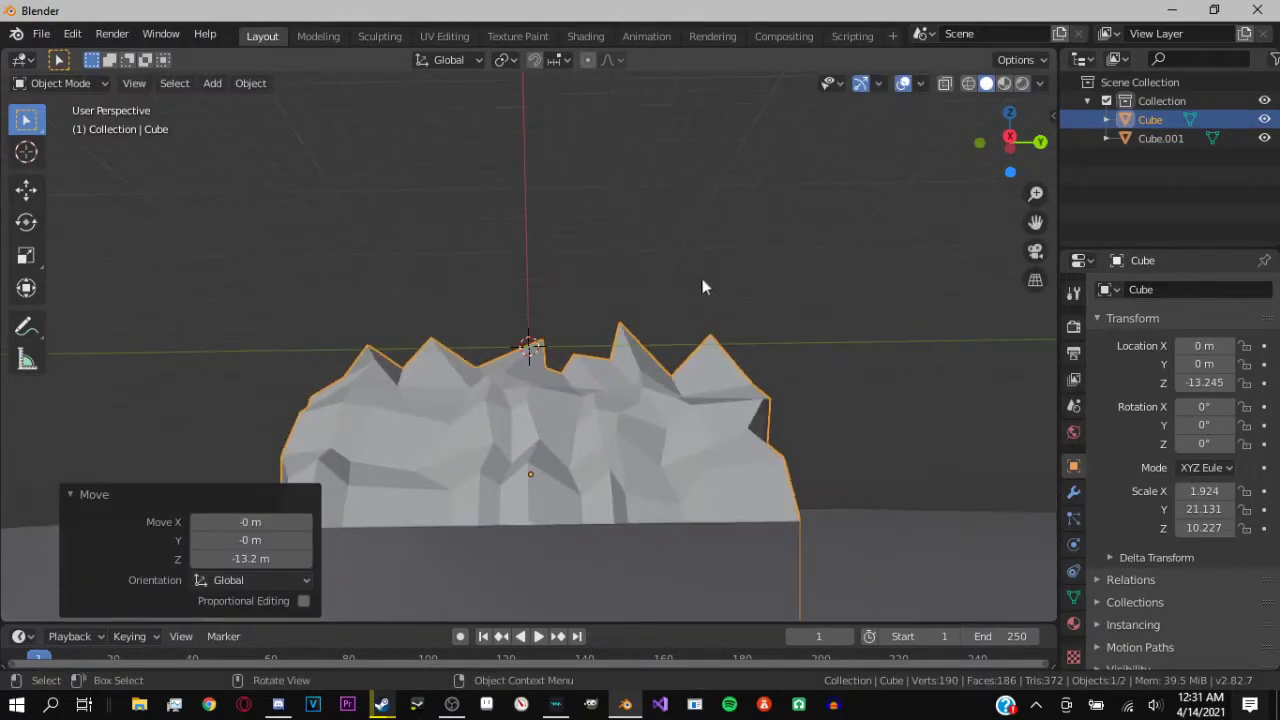
pyautogui.click(551, 268)
pyautogui.hotkey('shift', 'a')
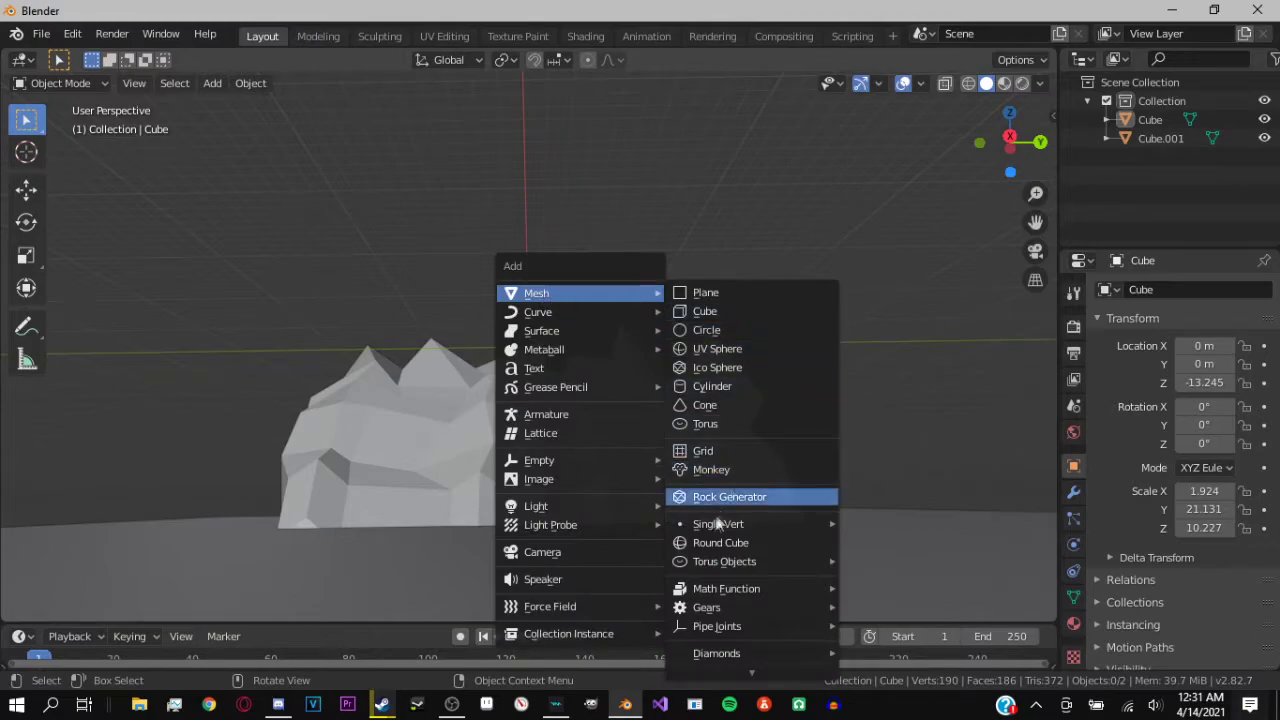
# Add a camera, snap it to the current view, and zero its Y and Z rotation
pyautogui.click(545, 552)
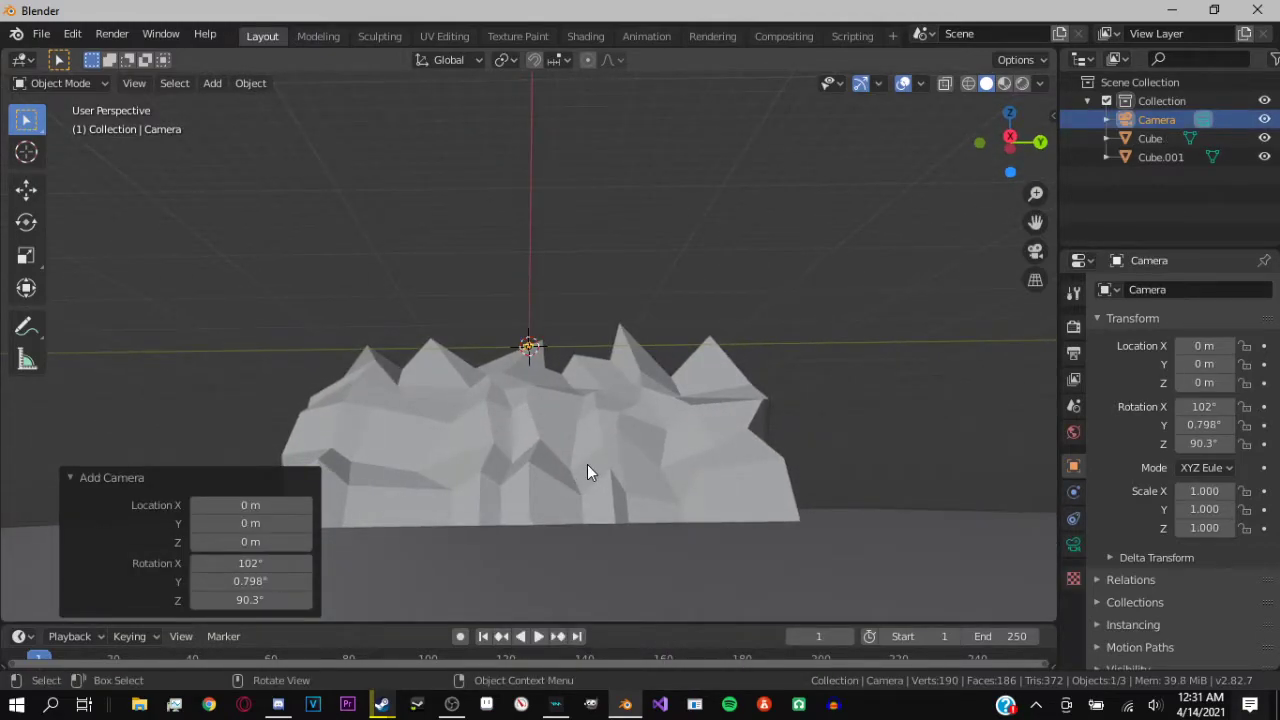
pyautogui.press('ctrl+alt+KP_0')
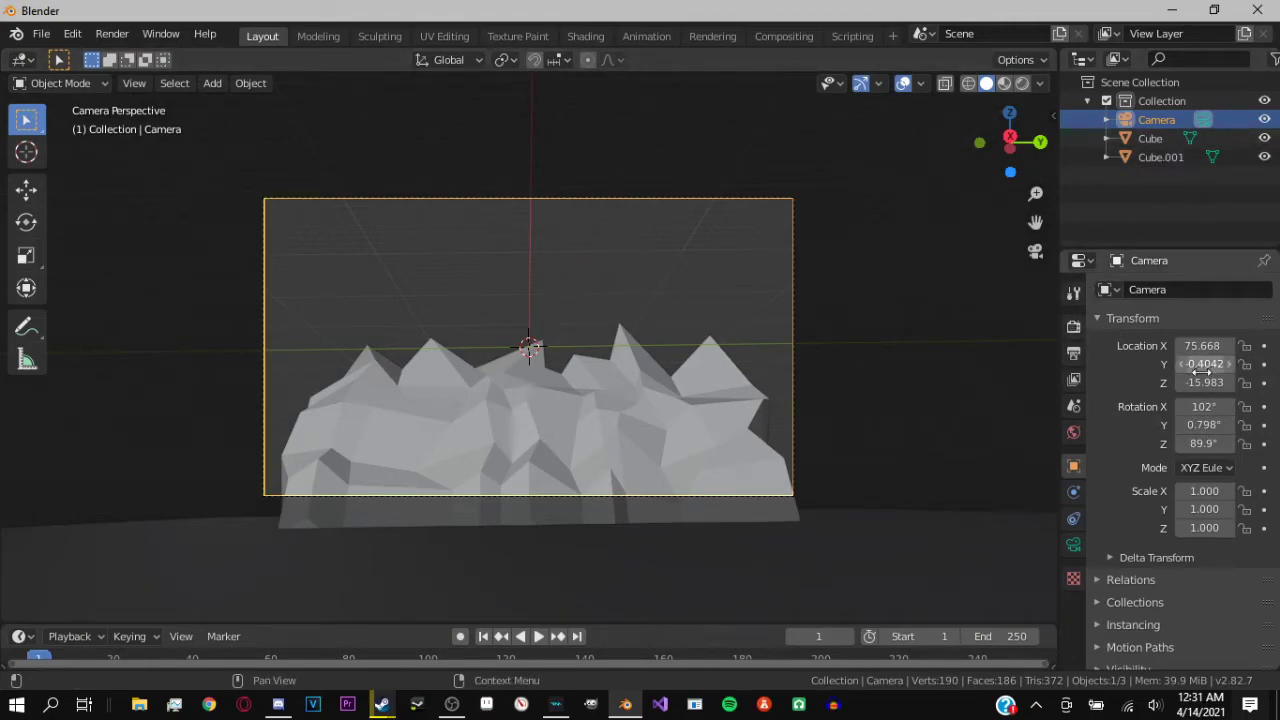
pyautogui.moveTo(1203, 346)
pyautogui.mouseDown()
pyautogui.moveTo(1180, 383)
pyautogui.moveTo(1215, 395)
pyautogui.mouseUp()
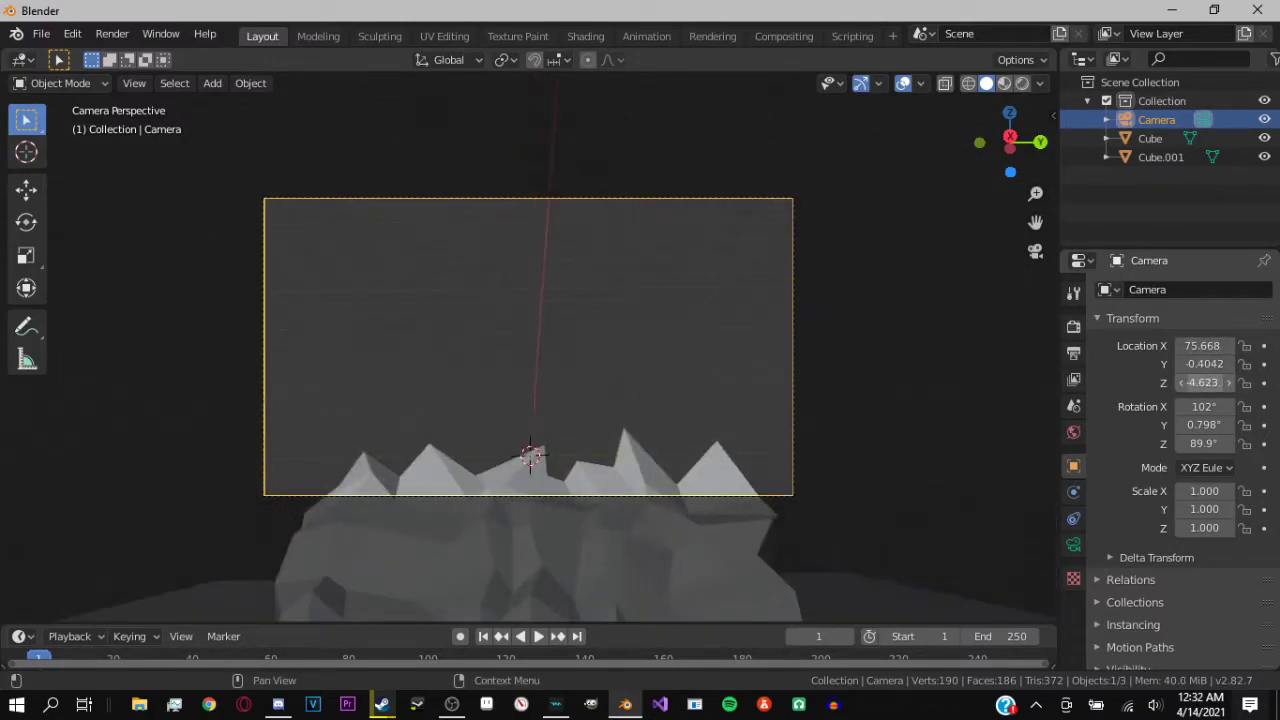
pyautogui.write('0')
pyautogui.press('Return')
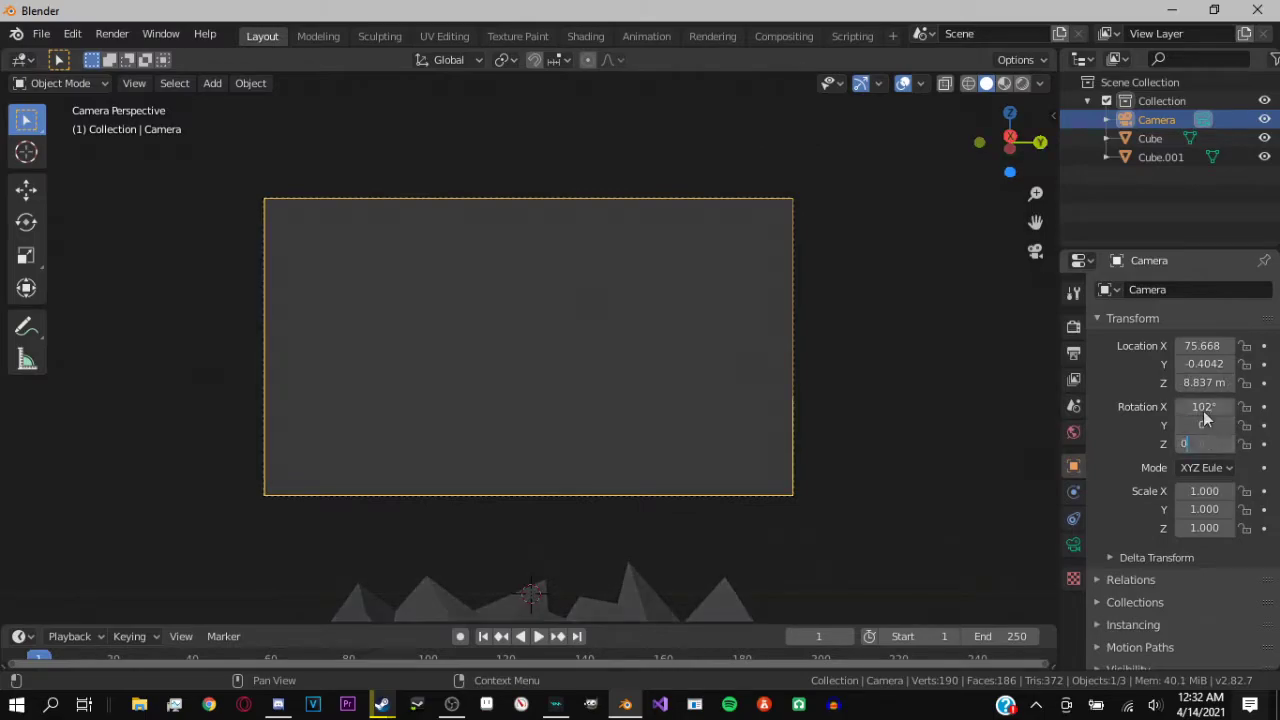
pyautogui.press('Return')
pyautogui.click(881, 301)
# Realign the camera to a straighter view and fine-tune its location, entering .21 for Y
pyautogui.moveTo(881, 301)
pyautogui.mouseDown(button='middle')
pyautogui.moveTo(692, 433)
pyautogui.moveTo(666, 115)
pyautogui.moveTo(670, 125)
pyautogui.mouseUp(button='middle')
pyautogui.press('ctrl+alt+KP_0')
pyautogui.moveTo(657, 358)
pyautogui.mouseDown(button='middle')
pyautogui.moveTo(560, 443)
pyautogui.moveTo(886, 268)
pyautogui.moveTo(892, 252)
pyautogui.mouseUp(button='middle')
pyautogui.press('ctrl+alt+KP_0')
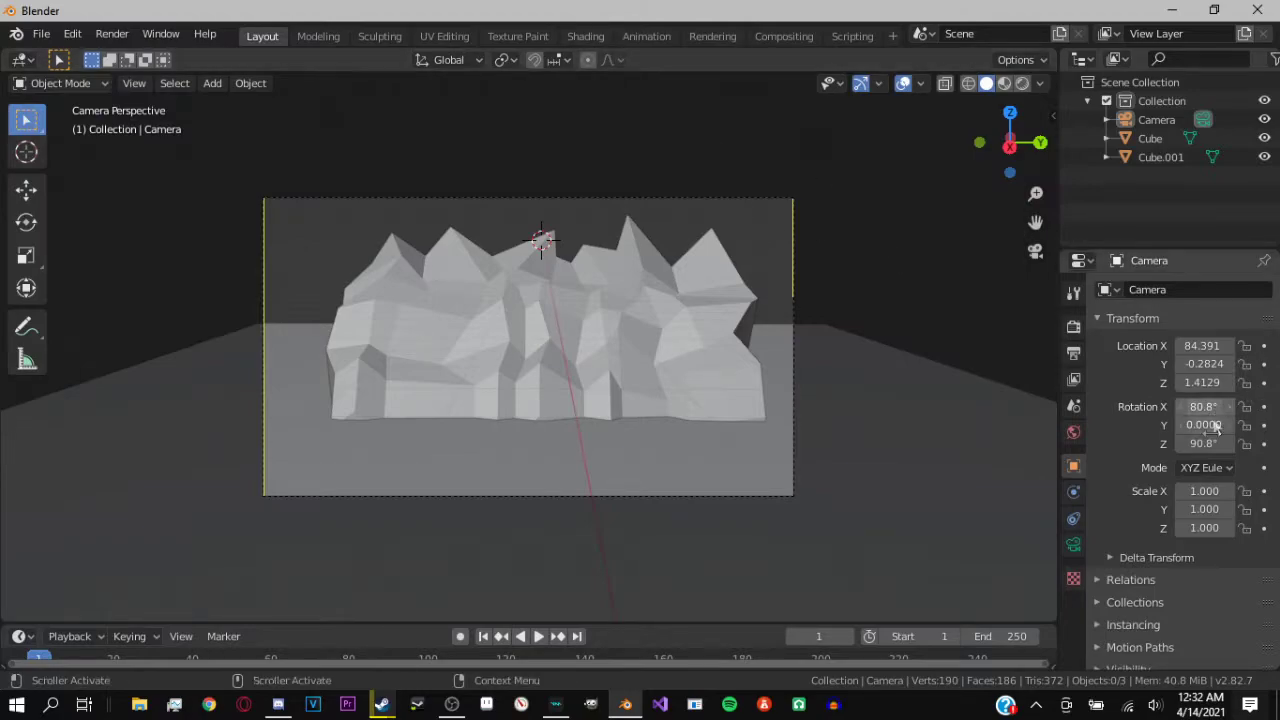
pyautogui.moveTo(1203, 345)
pyautogui.mouseDown()
pyautogui.moveTo(1185, 346)
pyautogui.moveTo(1225, 364)
pyautogui.moveTo(1212, 364)
pyautogui.mouseUp()
pyautogui.click(1205, 364)
pyautogui.write('.21')
pyautogui.press('Return')
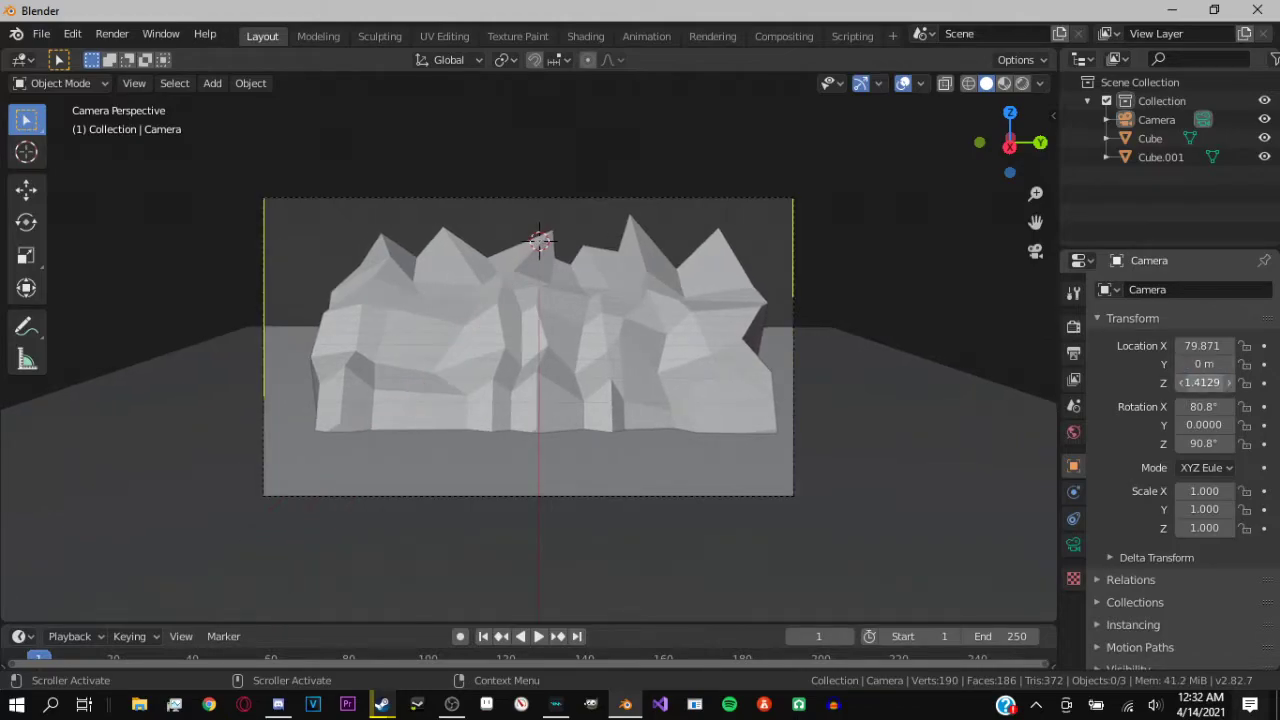
pyautogui.moveTo(1203, 382)
pyautogui.mouseDown()
pyautogui.moveTo(1225, 364)
pyautogui.moveTo(1212, 364)
pyautogui.mouseUp()
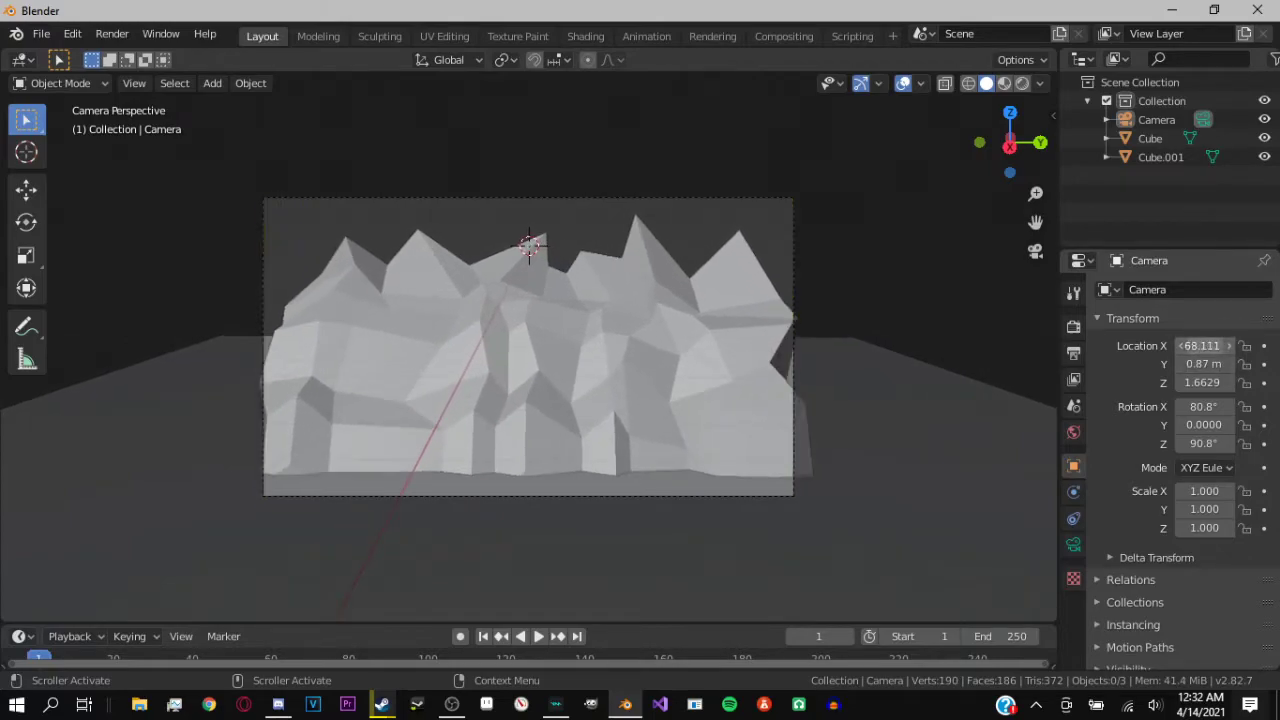
# Enlarge the rock wall, then scale it deeper to Y 33.566 and shorter to Z 10.791
pyautogui.click(509, 298)
pyautogui.press('s')
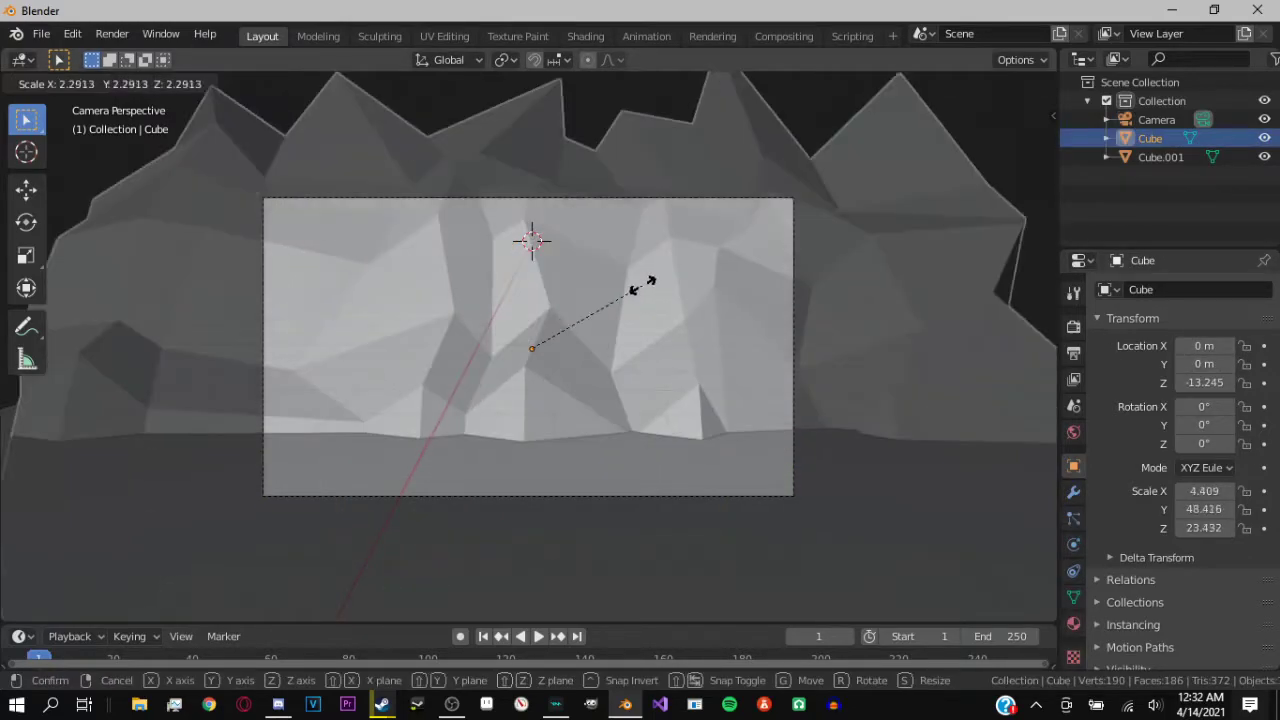
pyautogui.click(589, 307)
pyautogui.press('s')
pyautogui.press('x')
pyautogui.press('y')
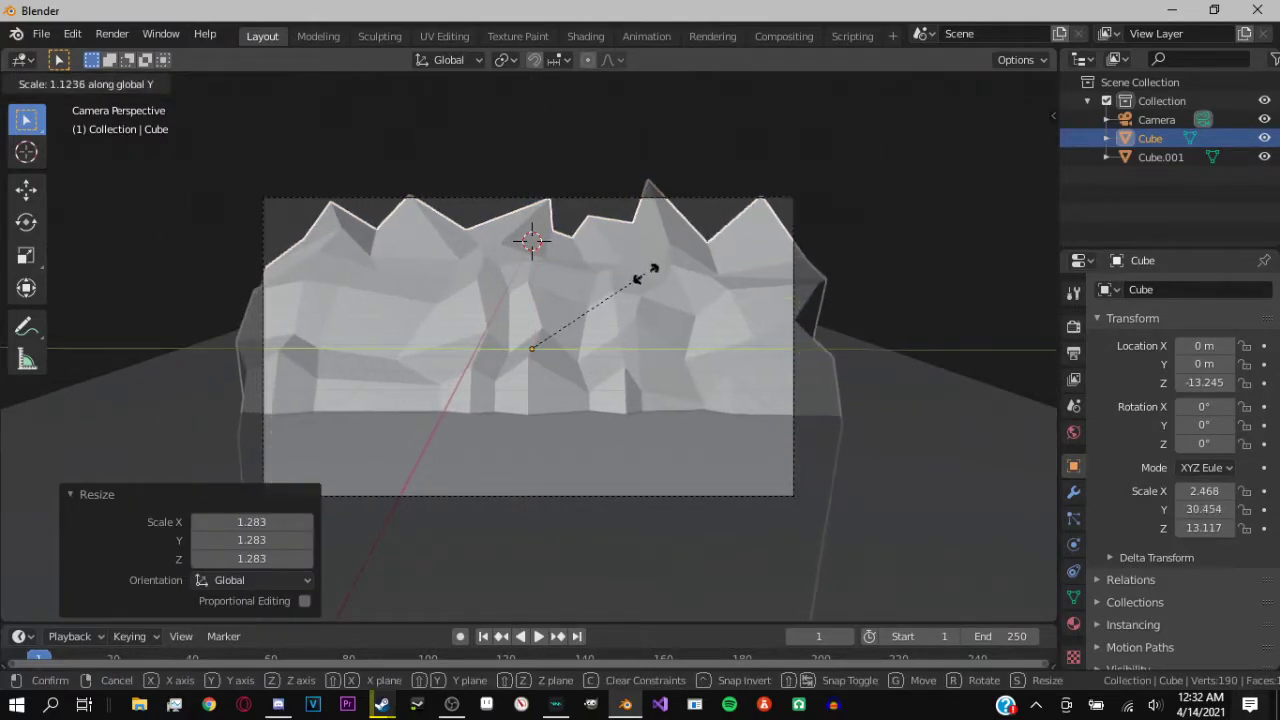
pyautogui.click(671, 269)
pyautogui.press('s')
pyautogui.press('z')
pyautogui.click(654, 282)
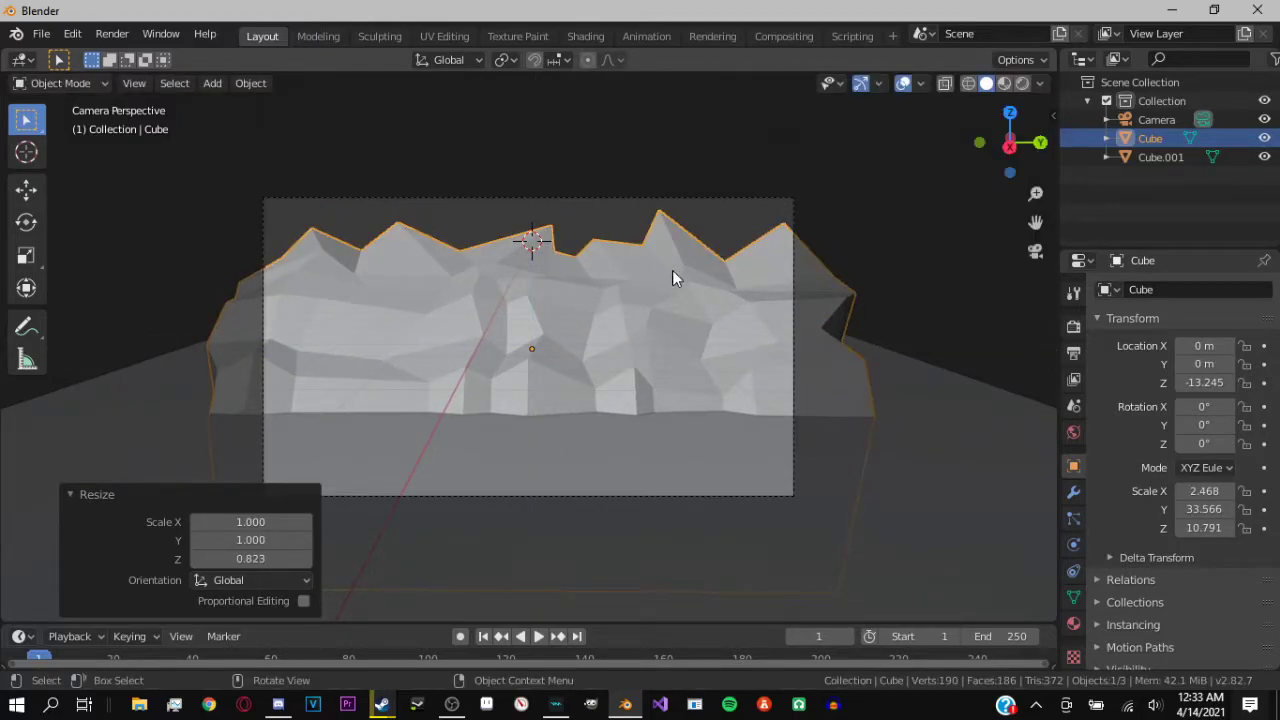
# Toggle Edit Mode on and off, then paste a copy of the wall as Cube.002
pyautogui.press('Tab')
pyautogui.press('Tab')
pyautogui.press('Tab')
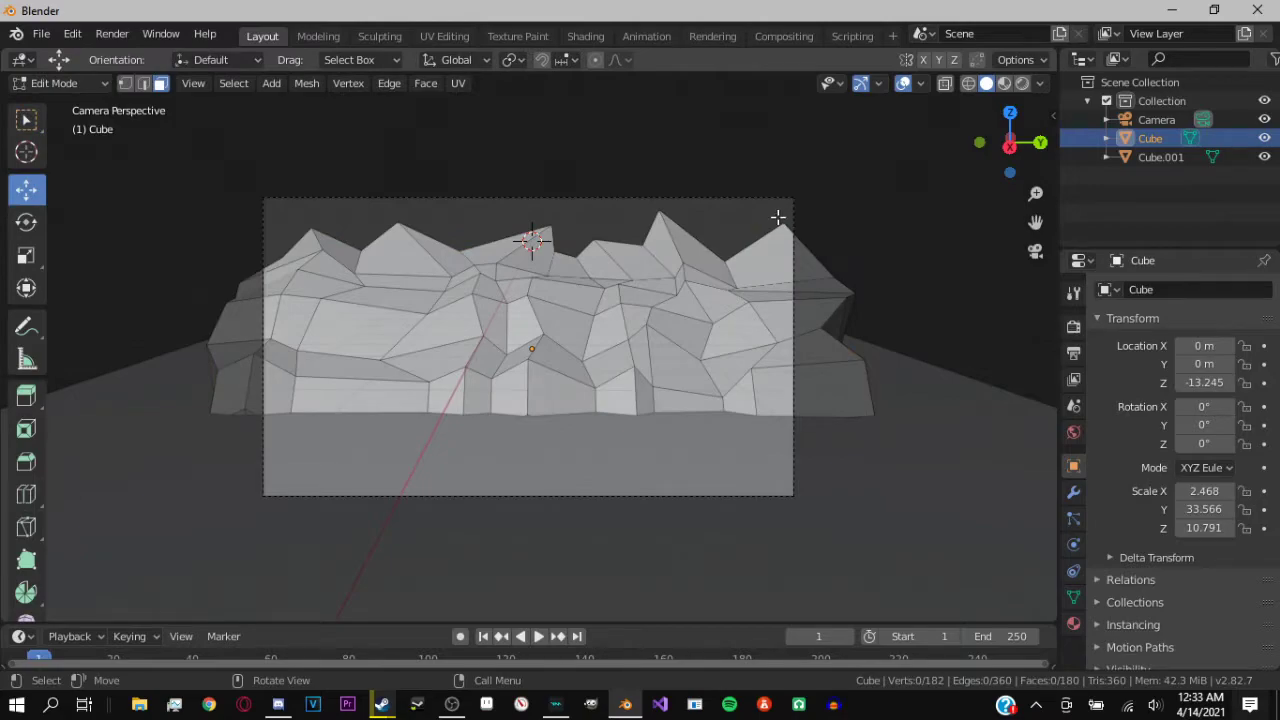
pyautogui.press('Tab')
pyautogui.moveTo(869, 258); pyautogui.dragTo(824, 286, button='middle')
pyautogui.hotkey('ctrl', 'v')
pyautogui.moveTo(1145, 176)
pyautogui.mouseDown()
pyautogui.moveTo(1133, 160)
pyautogui.moveTo(1145, 178)
pyautogui.mouseUp()
# Add and apply a 0.02 m Wireframe modifier on Cube.002, then give it a new material
pyautogui.click(1145, 177)
pyautogui.click(1073, 491)
pyautogui.click(1146, 289)
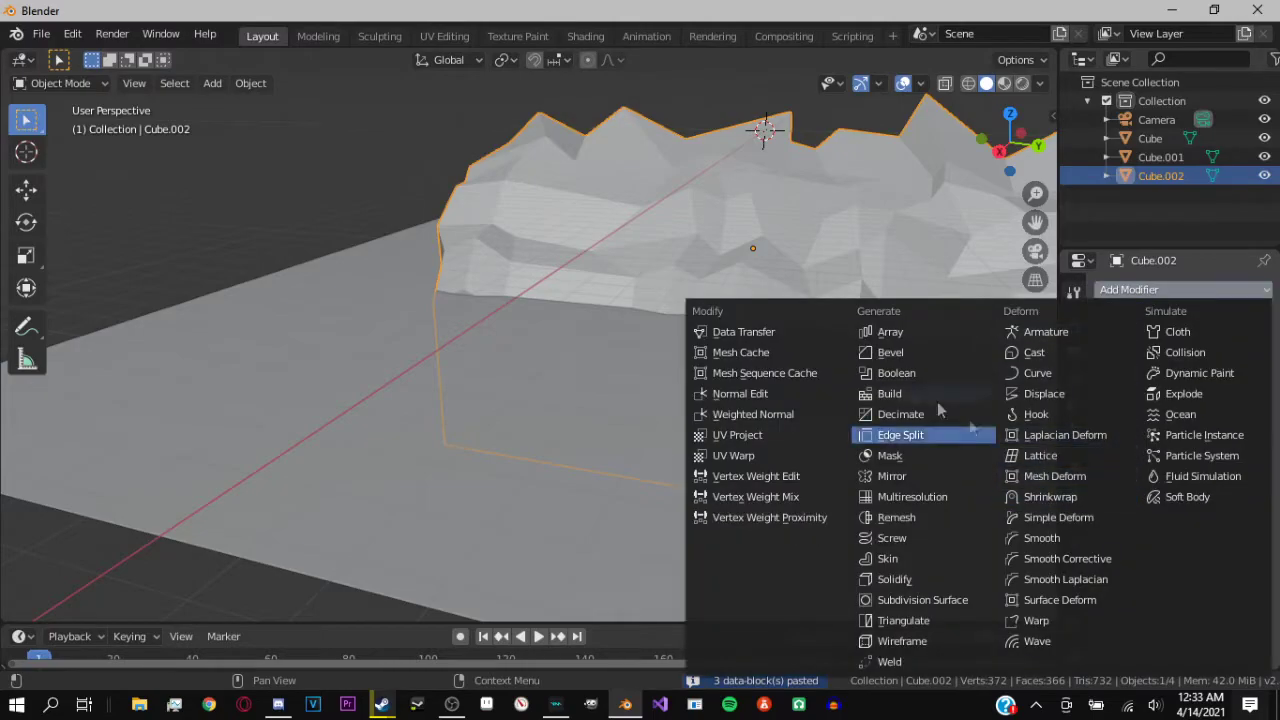
pyautogui.click(900, 641)
pyautogui.click(1129, 347)
pyautogui.click(1119, 288)
pyautogui.press('Escape')
pyautogui.click(1073, 623)
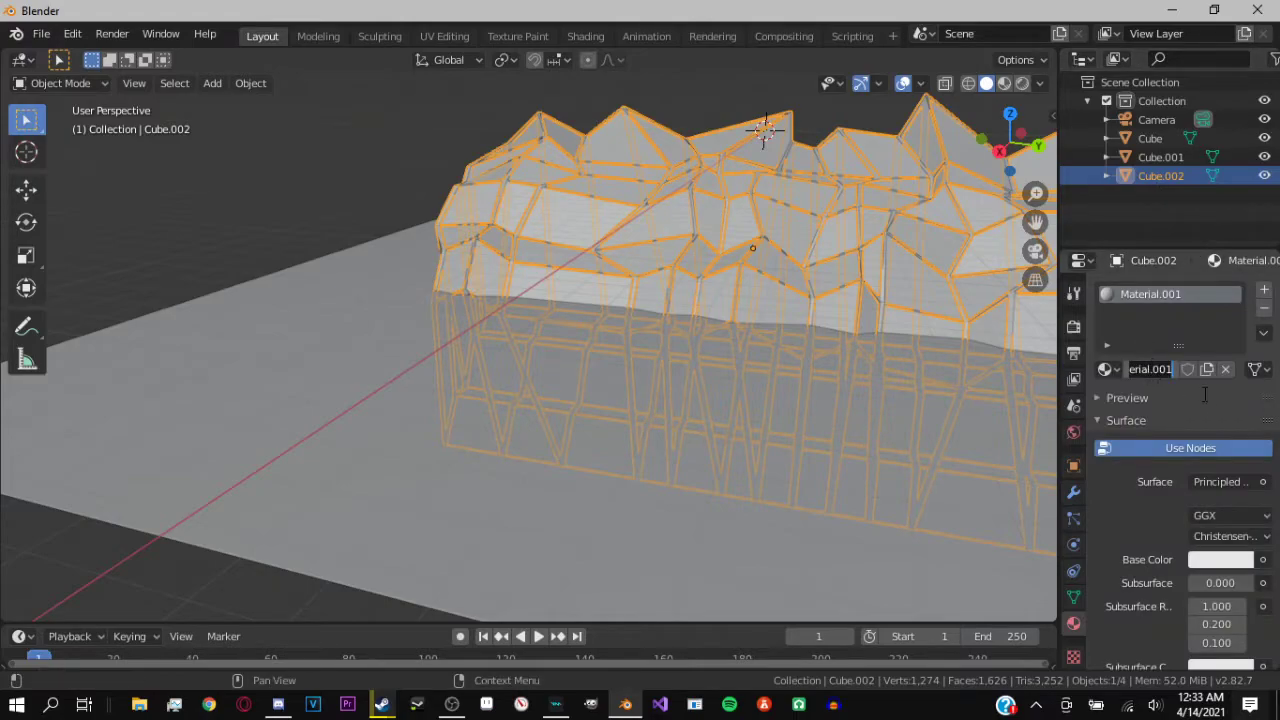
pyautogui.click(1126, 420)
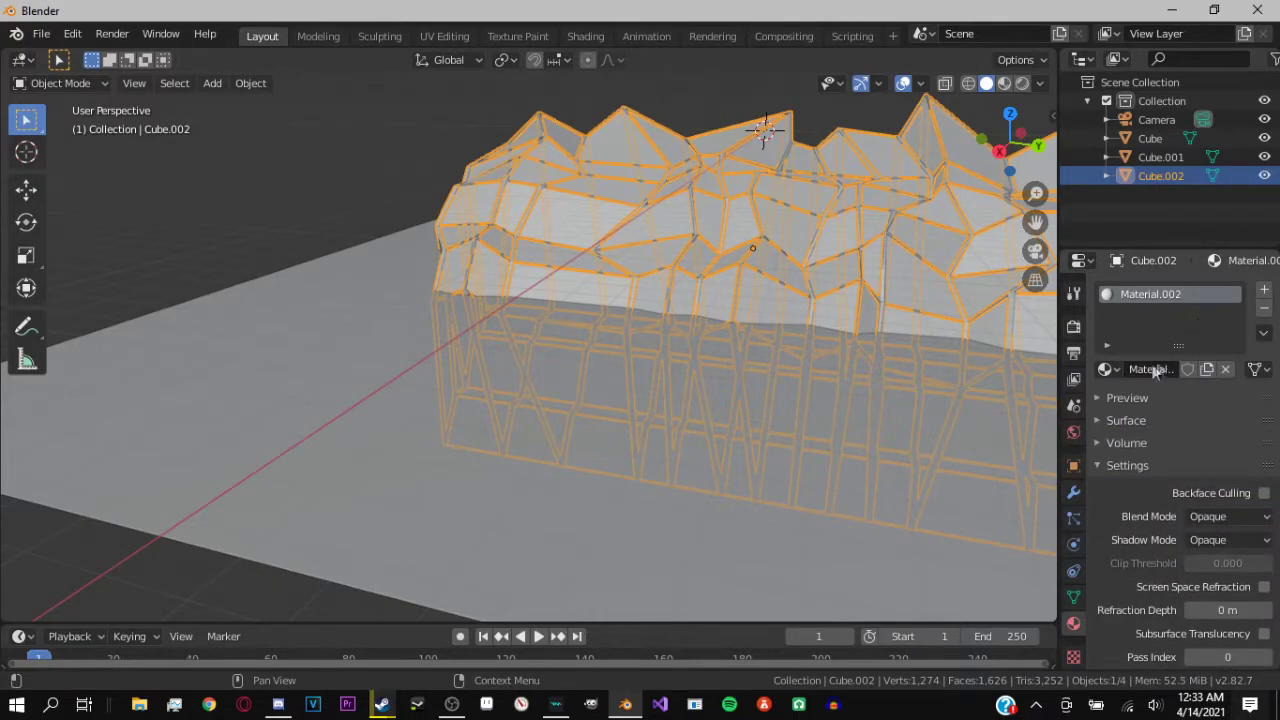
# Switch the Glow material's surface shader to Emission
pyautogui.scroll(-1, 1137, 333)
pyautogui.scroll(1, 1111, 388)
pyautogui.click(1111, 393)
pyautogui.scroll(-2, 1123, 368)
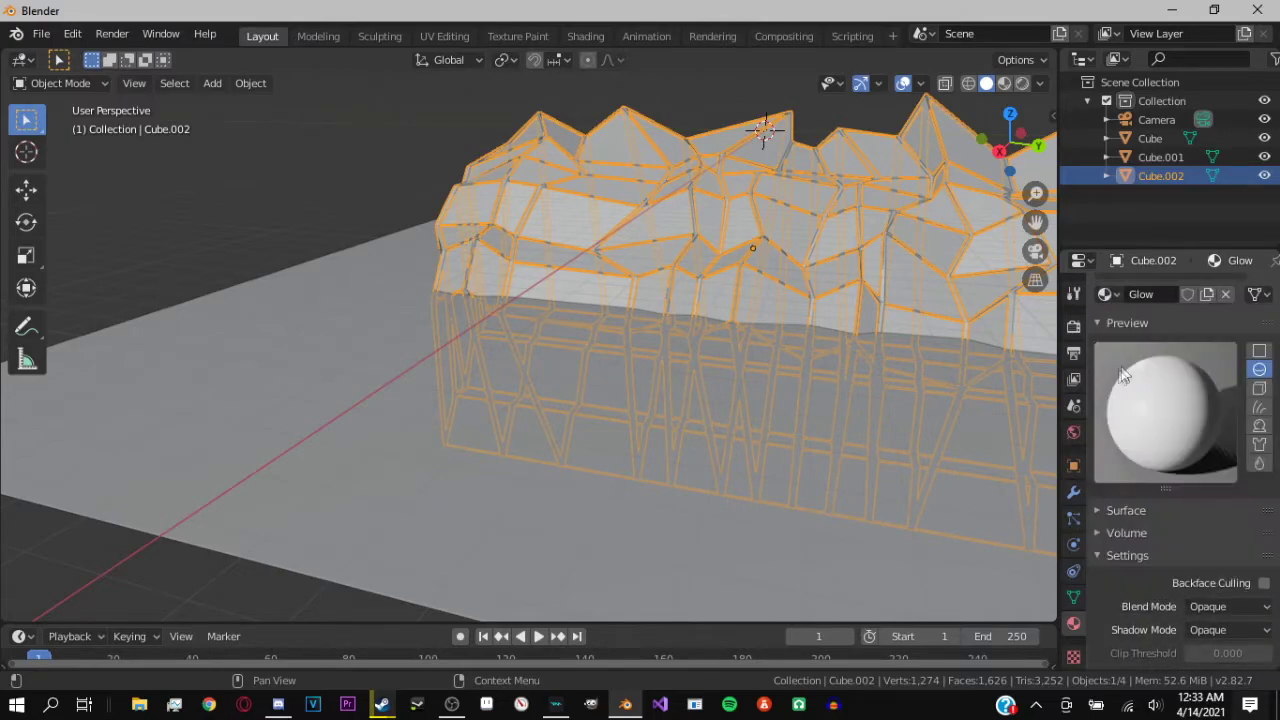
pyautogui.click(1100, 512)
pyautogui.scroll(-4, 1150, 450)
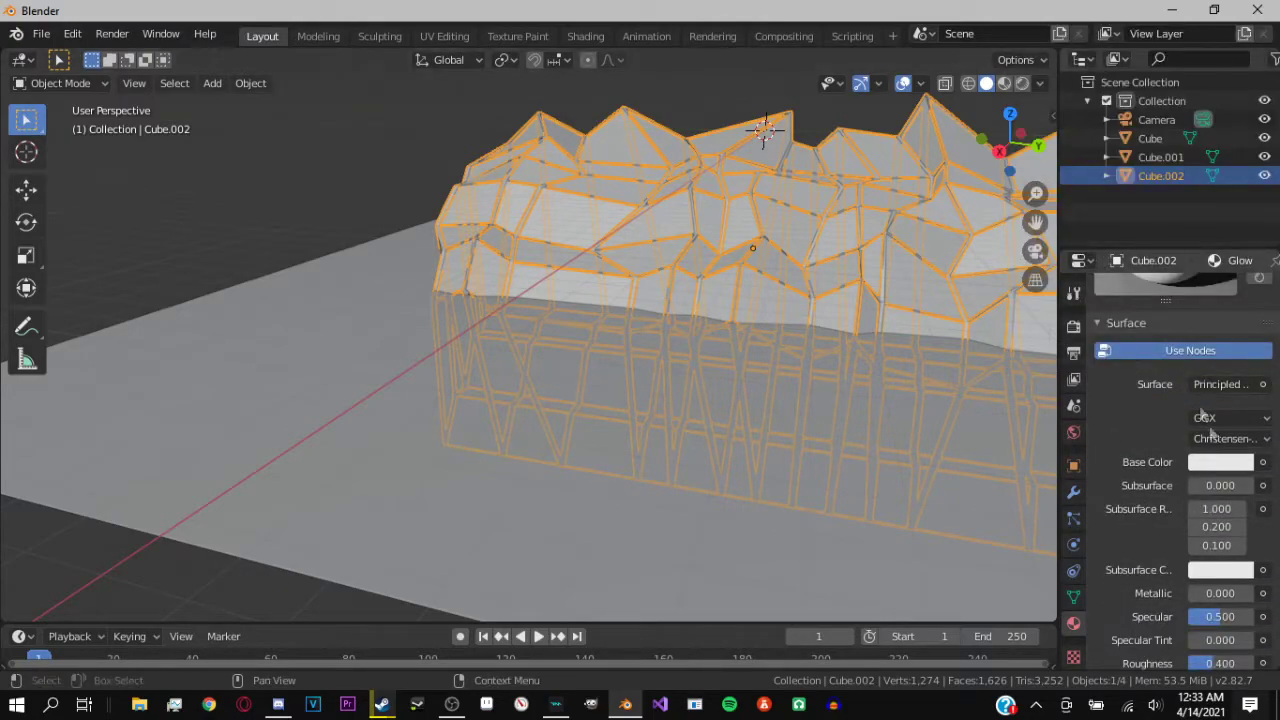
pyautogui.click(1219, 386)
pyautogui.scroll(4, 1055, 64)
pyautogui.click(1032, 106)
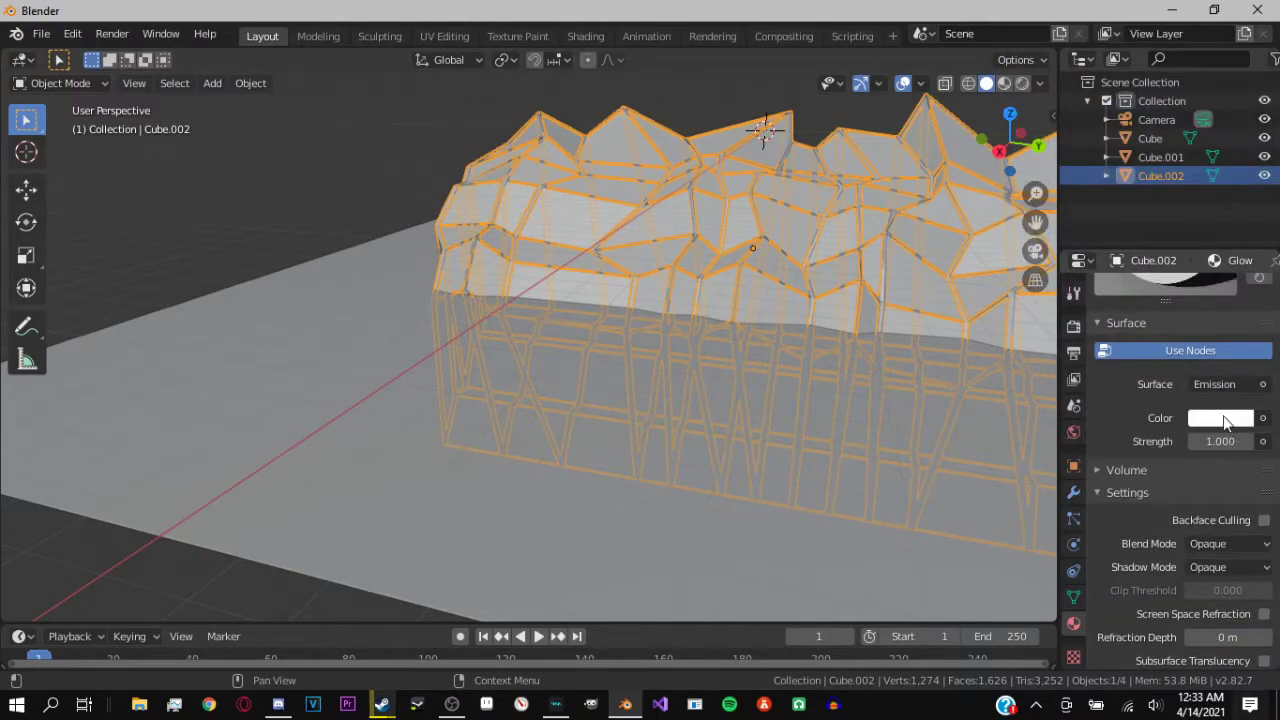
# Make the emission hot pink at strength 20 and preview it in Rendered shading
pyautogui.click(1220, 418)
pyautogui.moveTo(1175, 203); pyautogui.dragTo(1182, 257)
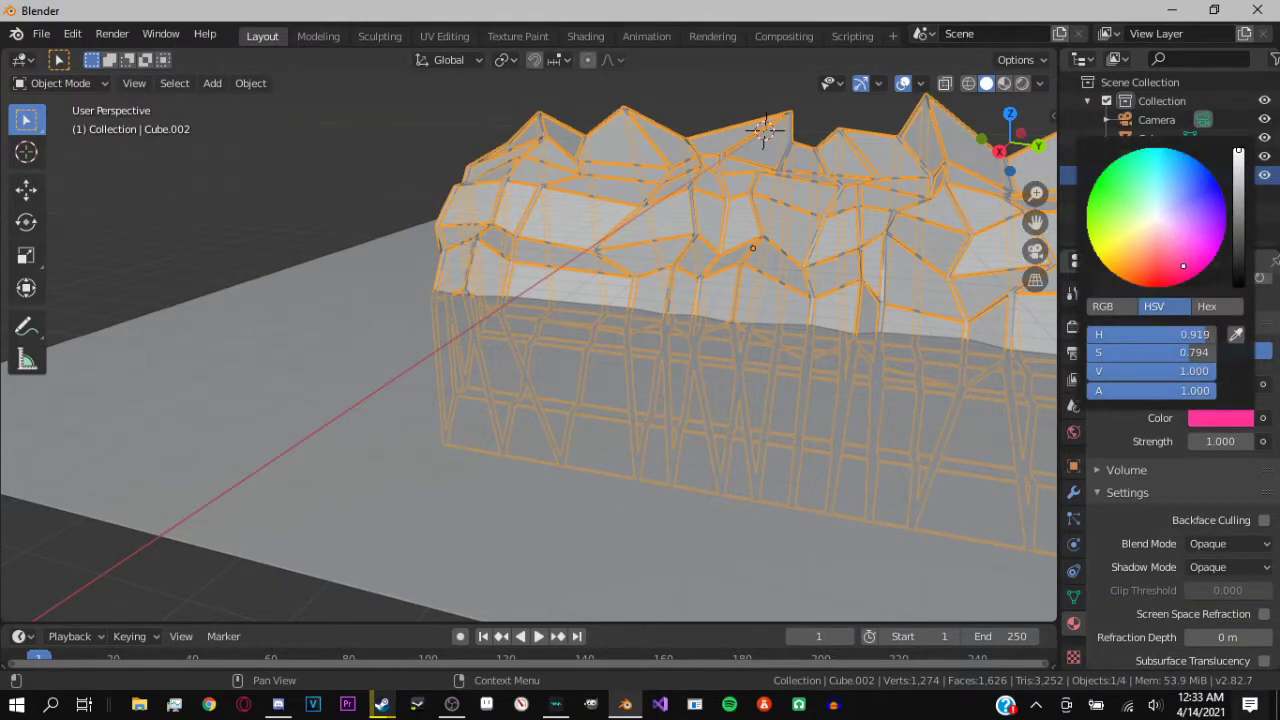
pyautogui.click(1227, 441)
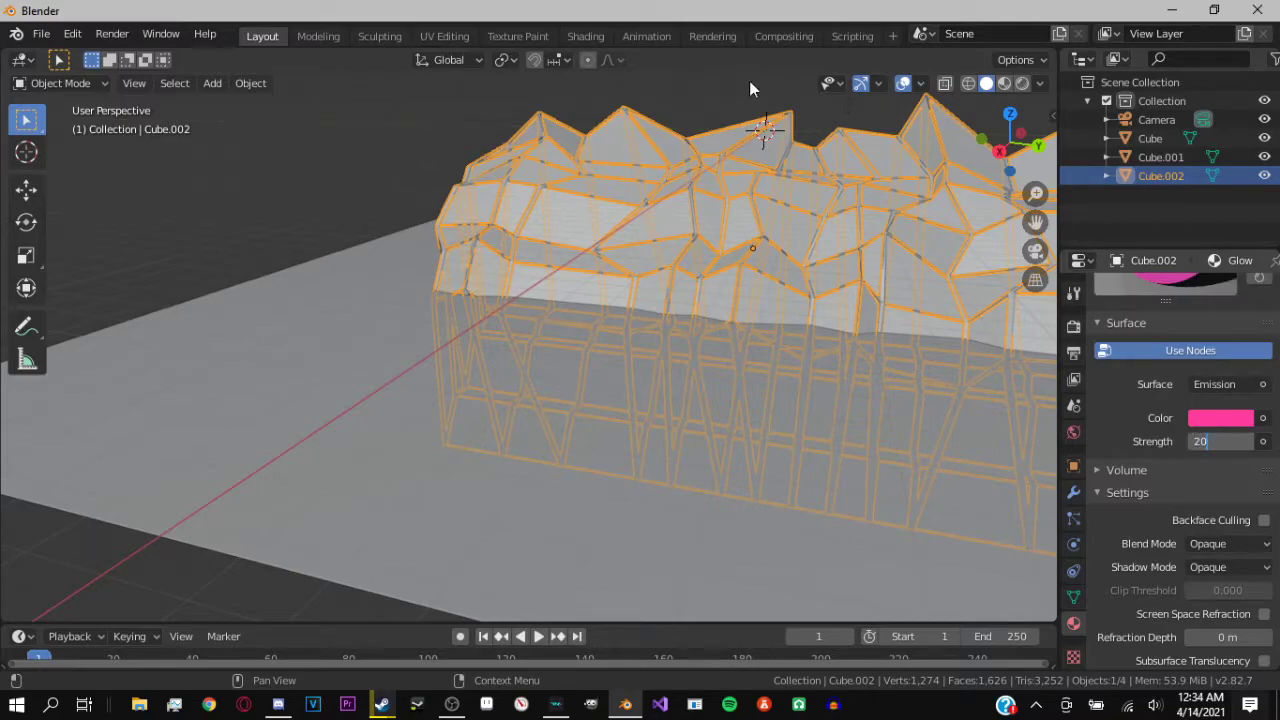
pyautogui.press('Return')
pyautogui.click(1022, 83)
pyautogui.moveTo(1022, 83); pyautogui.dragTo(801, 166, button='middle')
# Give the floor Cube.001 a new Glossy BSDF material with roughness lowered to about 0.22
pyautogui.hotkey('alt', 'a')
pyautogui.click(759, 454)
pyautogui.click(1132, 372)
pyautogui.scroll(-6, 1180, 470)
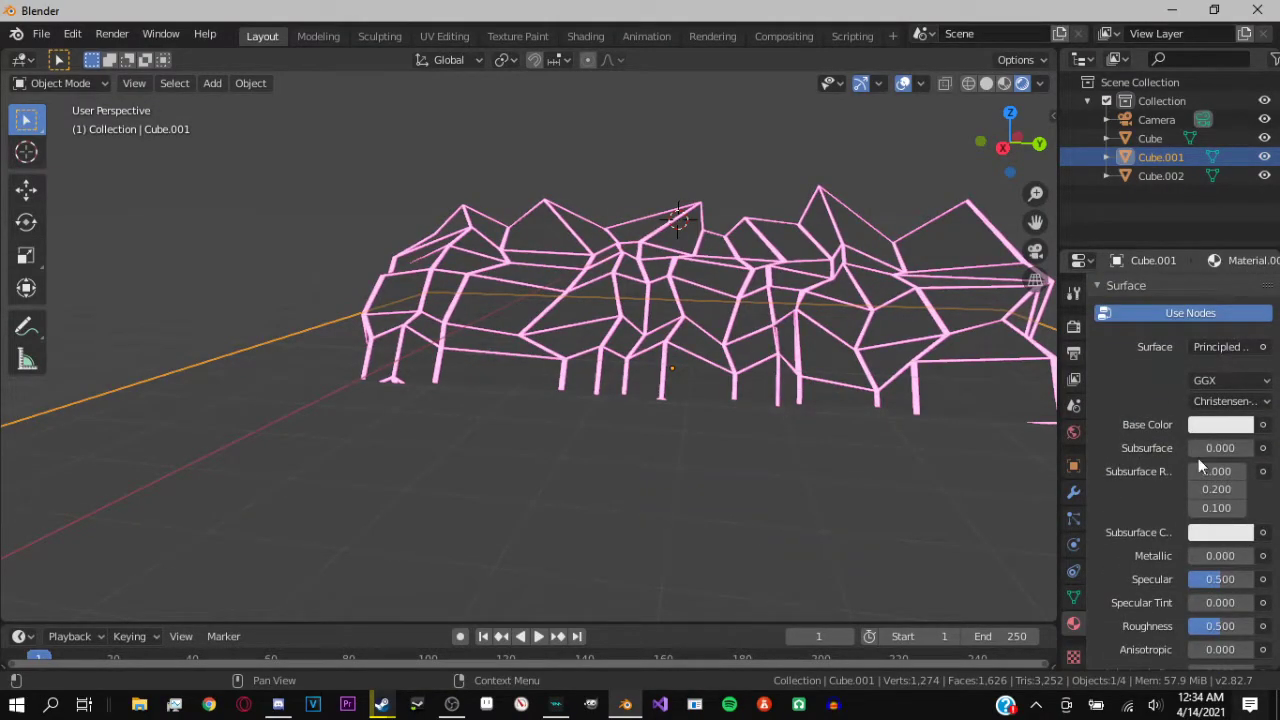
pyautogui.click(1218, 347)
pyautogui.click(1055, 493)
pyautogui.click(1199, 350)
pyautogui.click(1054, 512)
pyautogui.moveTo(1219, 429); pyautogui.dragTo(1204, 427)
# Set the floor roughness to 0.208, look through the camera, and enable Bloom
pyautogui.click(1220, 404)
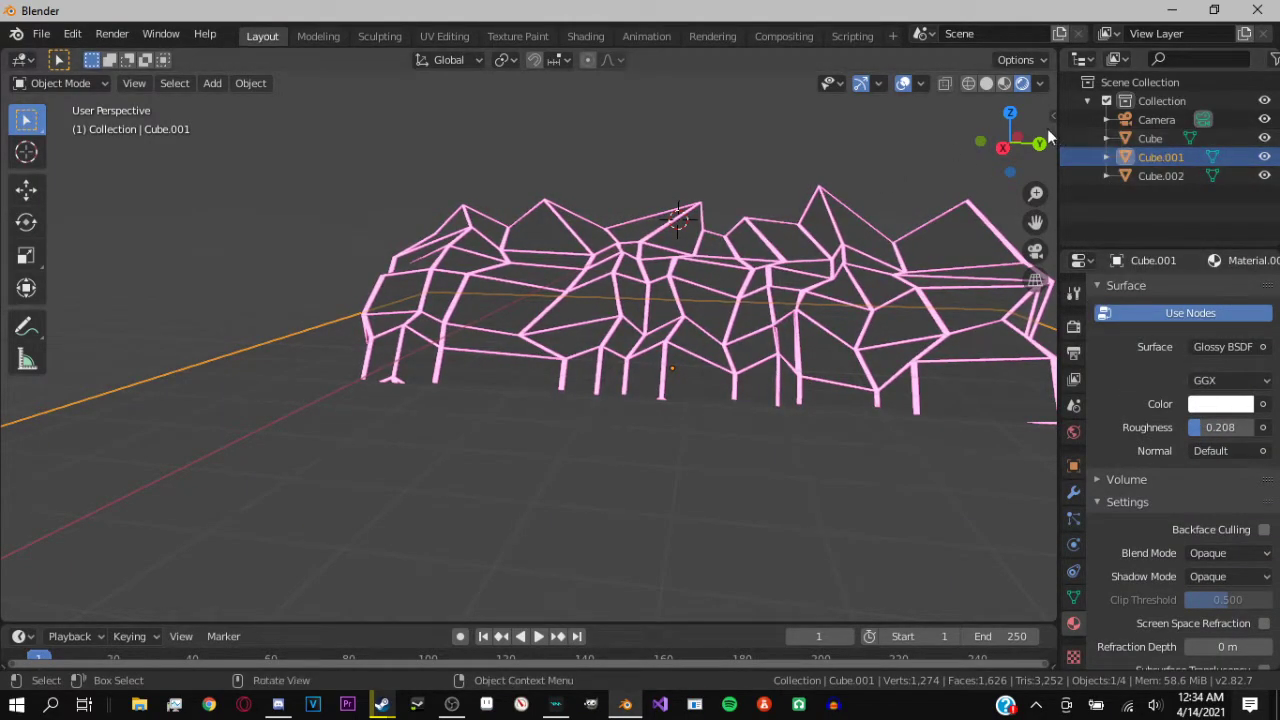
pyautogui.click(1165, 120)
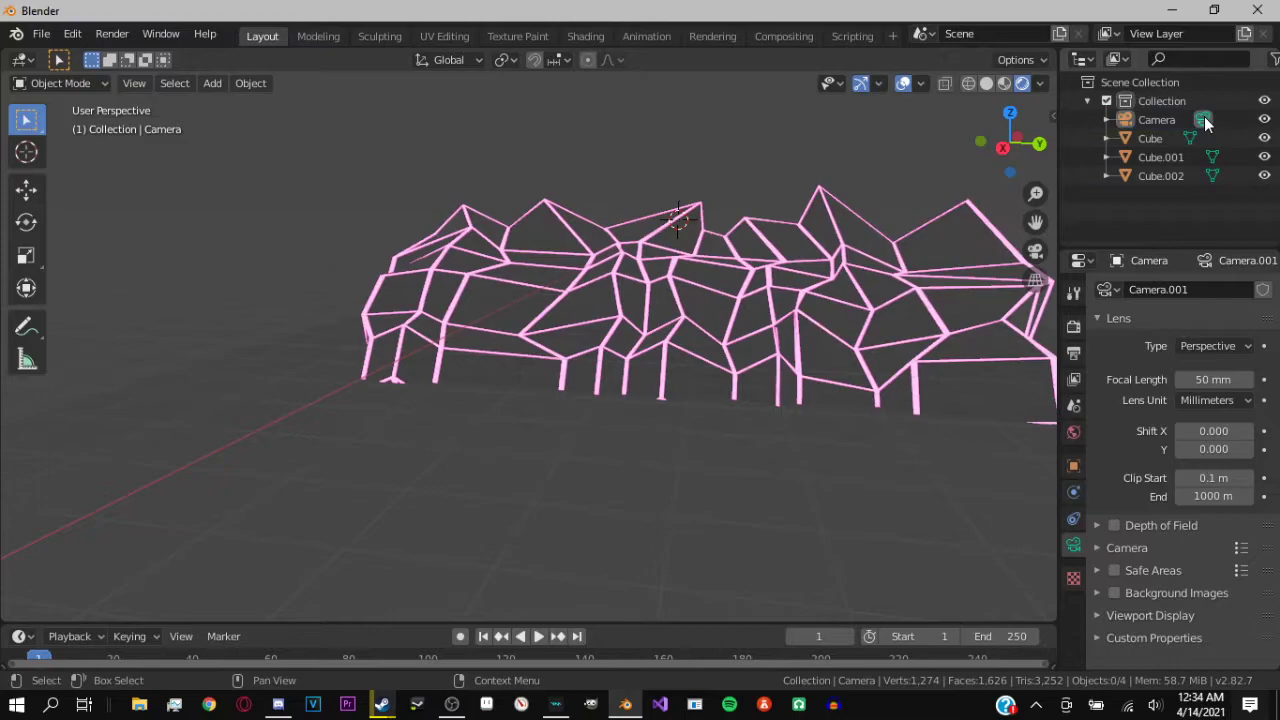
pyautogui.click(1035, 250)
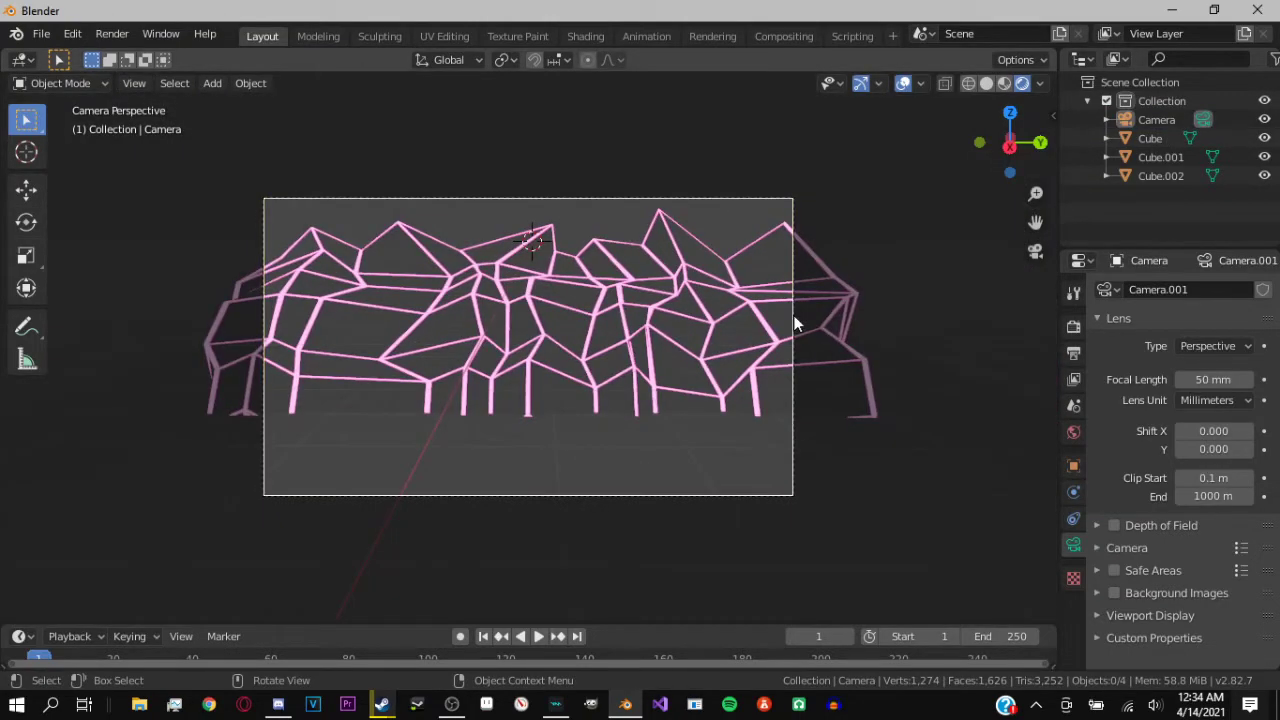
pyautogui.click(1074, 327)
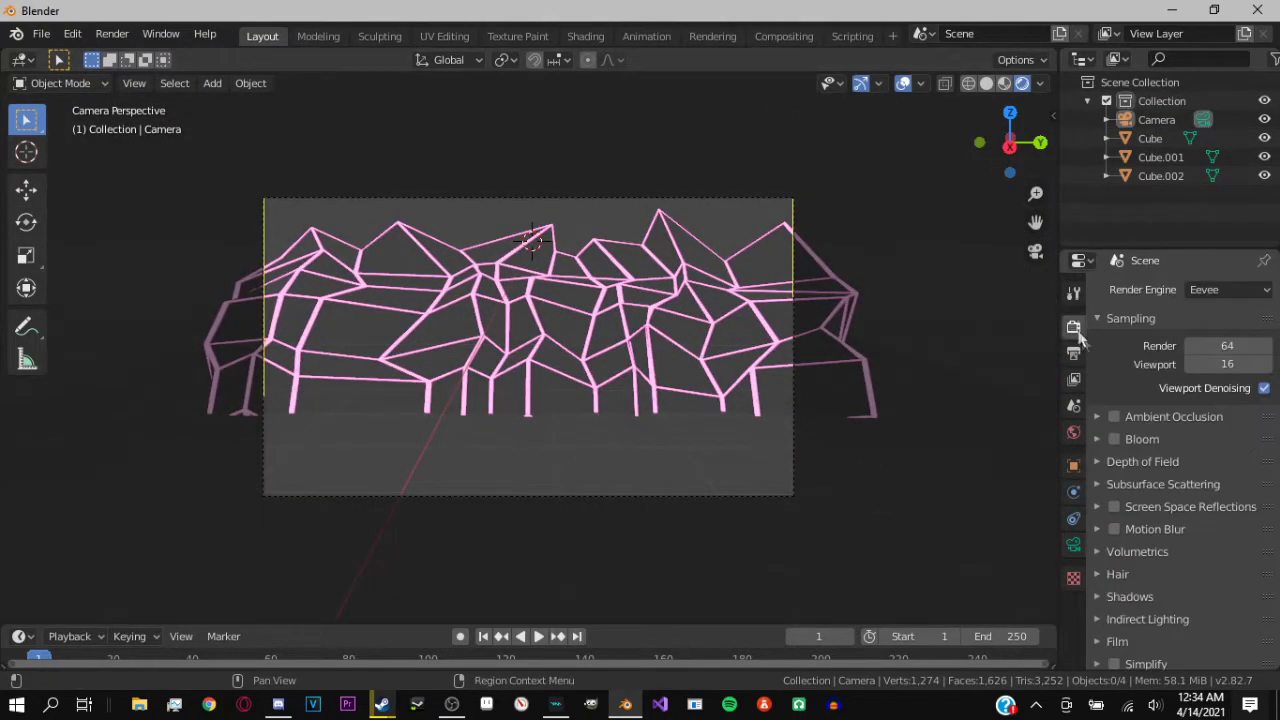
pyautogui.click(1114, 440)
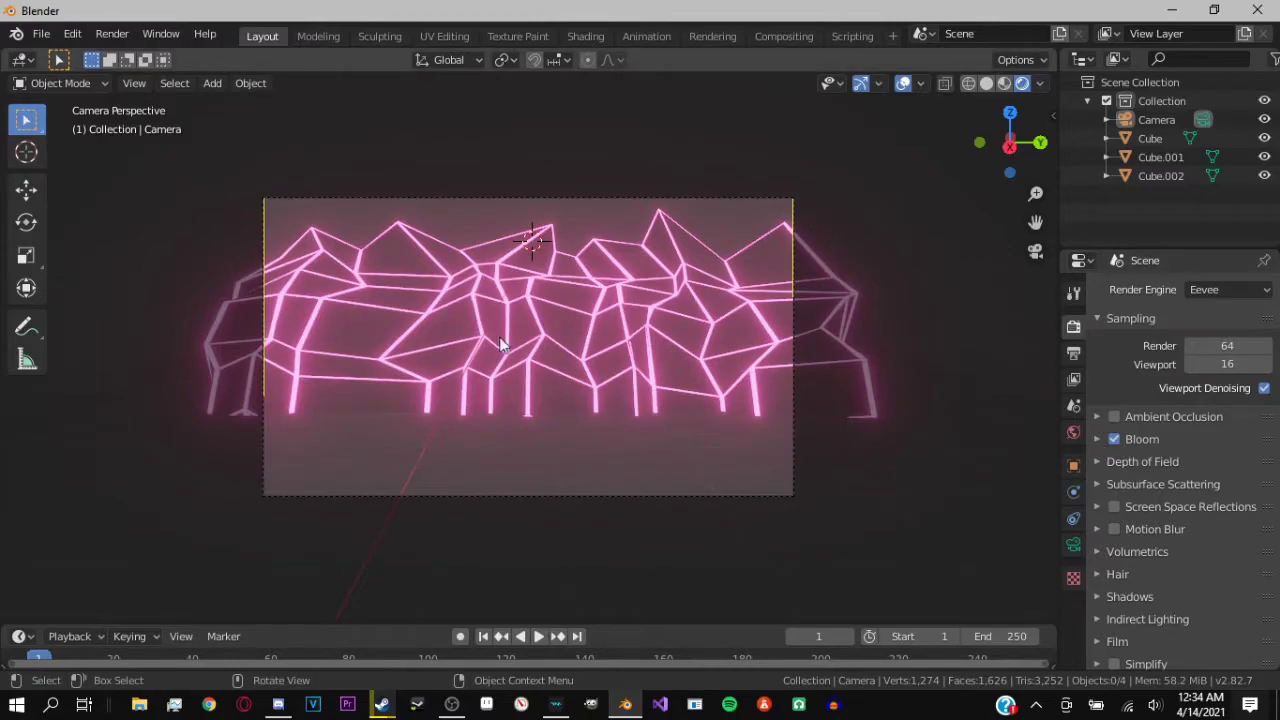
# Assign the existing glossy Material.002 to the solid rock wall Cube
pyautogui.click(580, 338)
pyautogui.click(1074, 623)
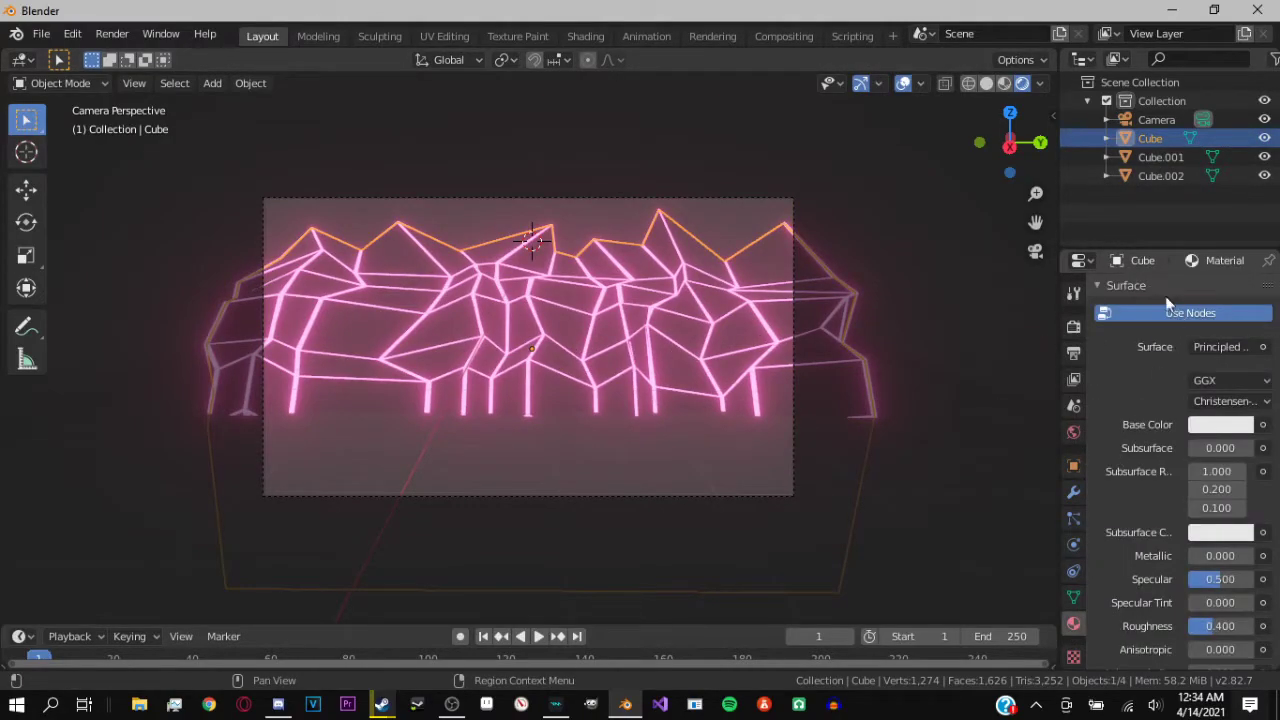
pyautogui.scroll(5, 1142, 463)
pyautogui.click(1105, 369)
pyautogui.click(943, 455)
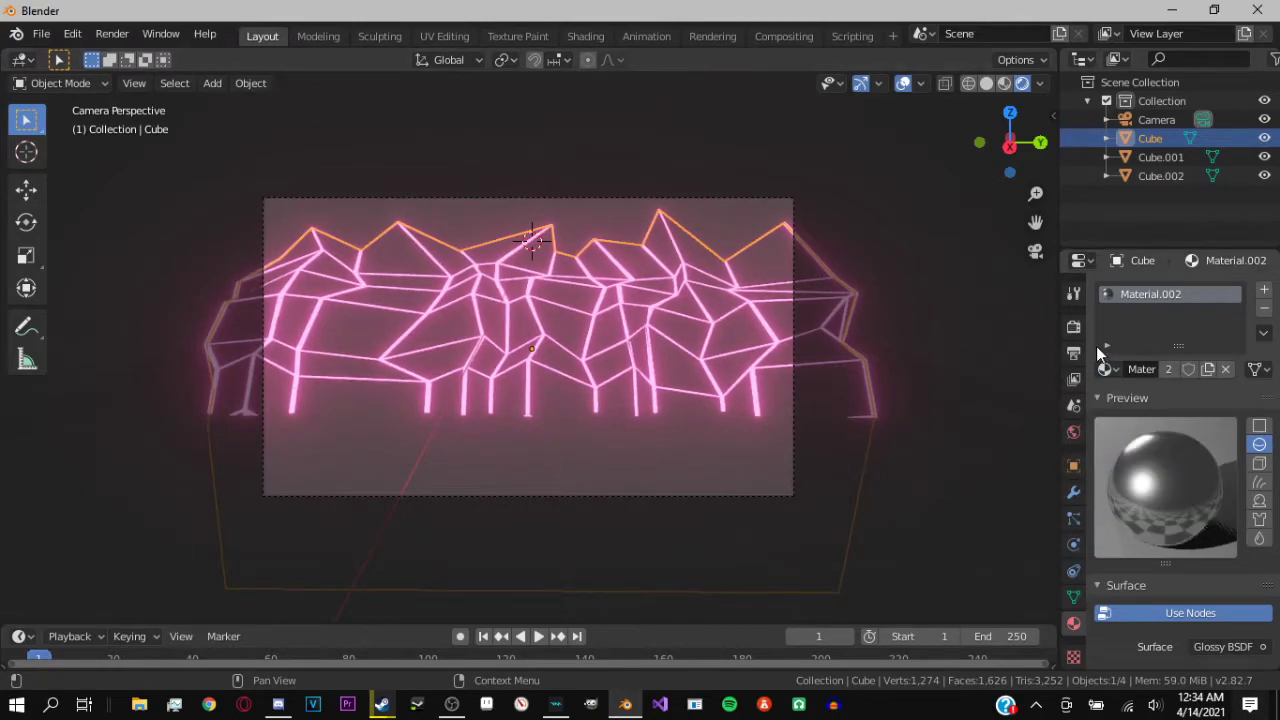
pyautogui.click(1074, 326)
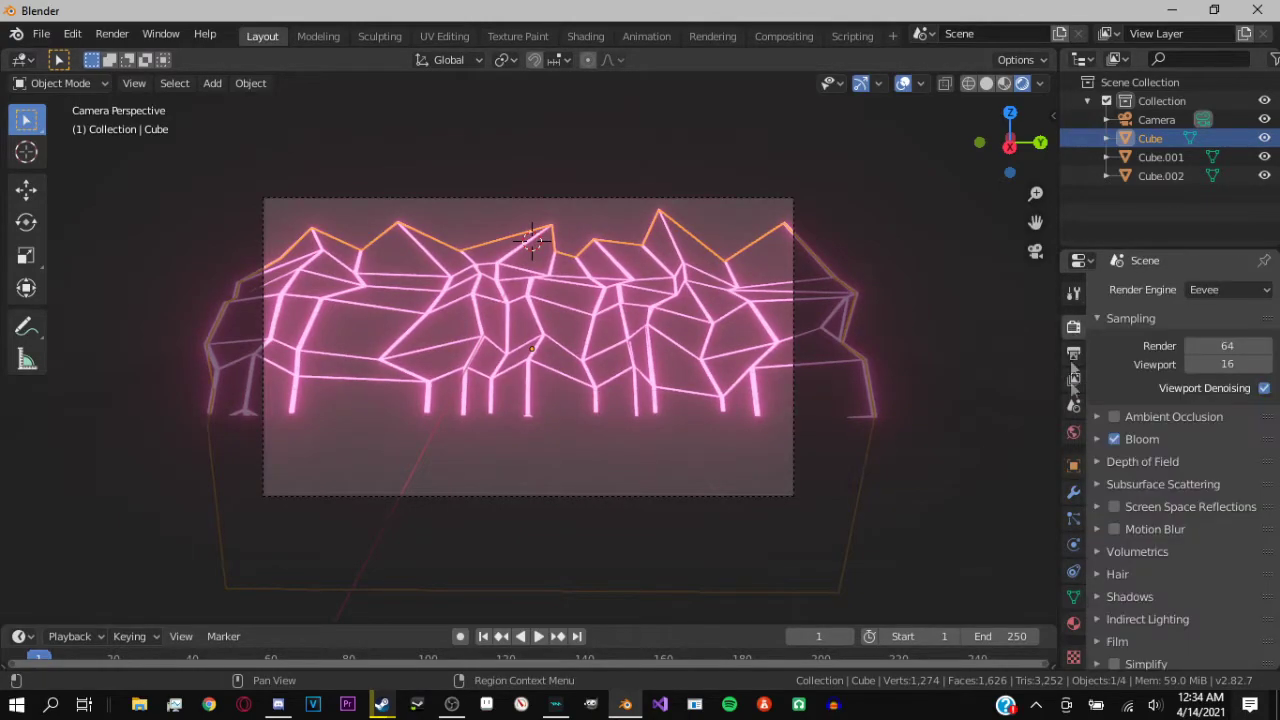
pyautogui.click(1073, 467)
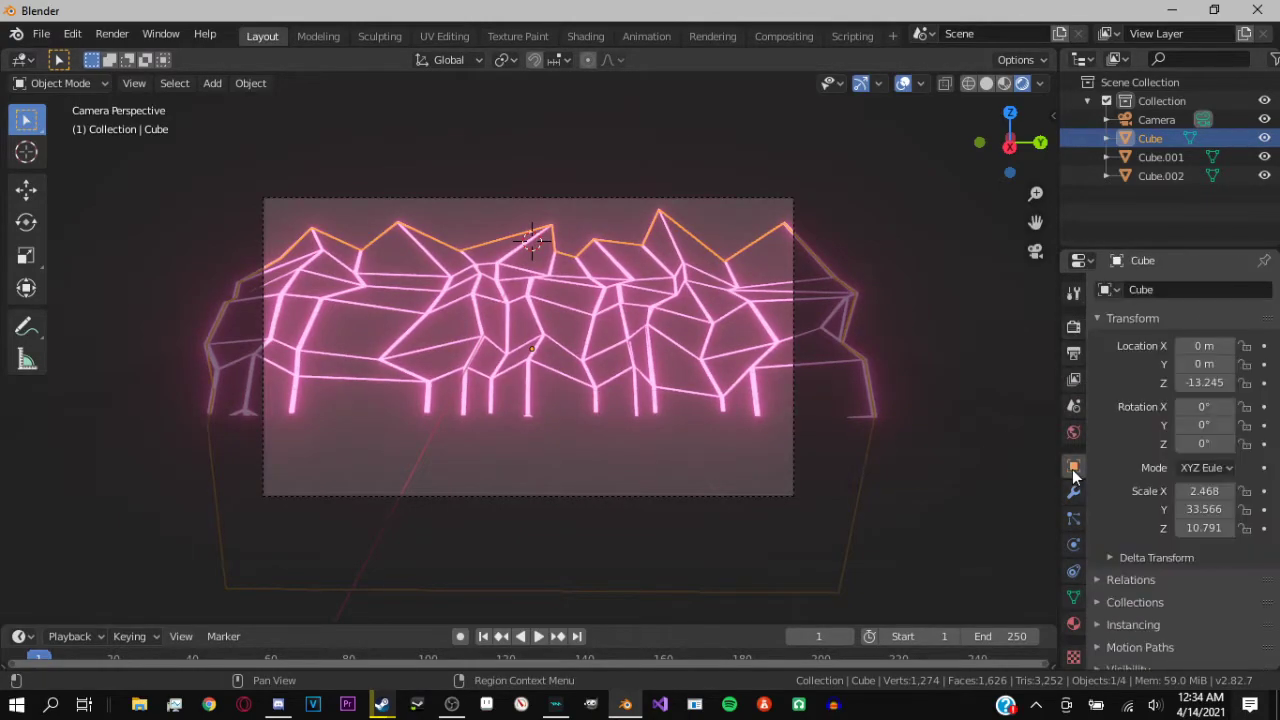
pyautogui.click(1074, 326)
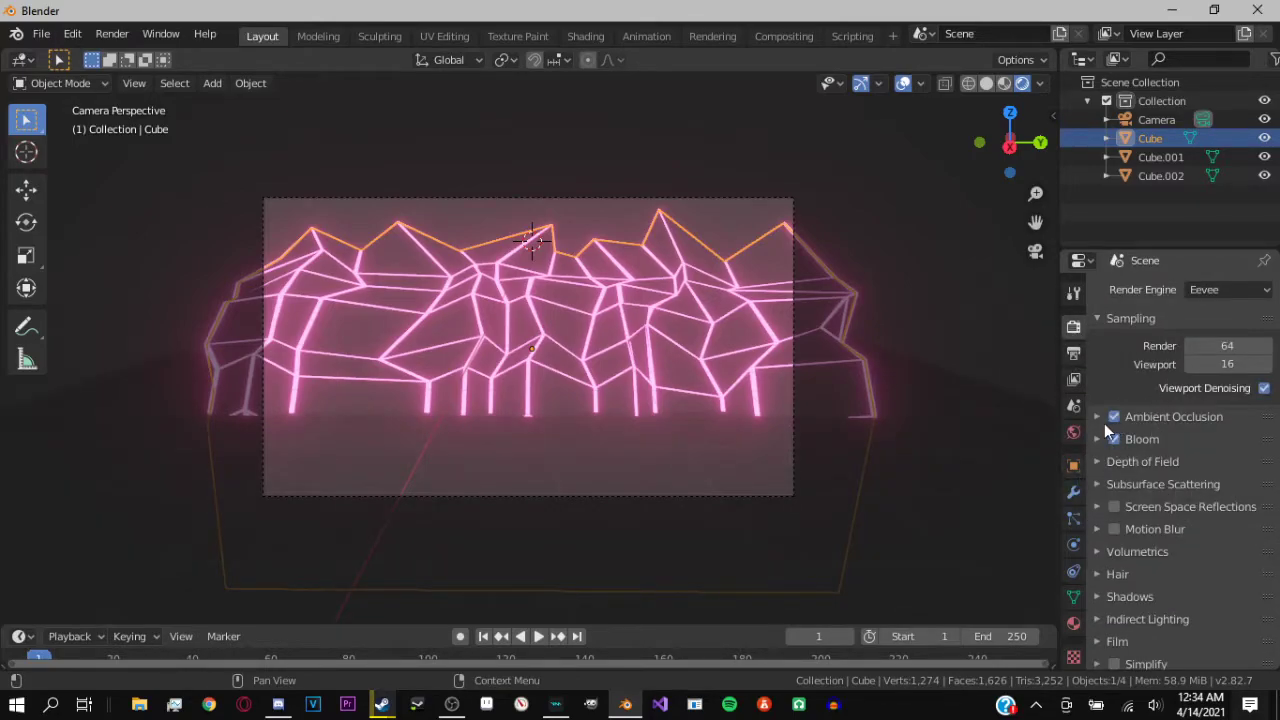
# Enable Screen Space Reflections and raise trace precision, max roughness 0.779 and thickness 1.87 m
pyautogui.scroll(-2, 1104, 480)
pyautogui.click(1097, 474)
pyautogui.click(1097, 474)
pyautogui.click(1099, 462)
pyautogui.click(1112, 458)
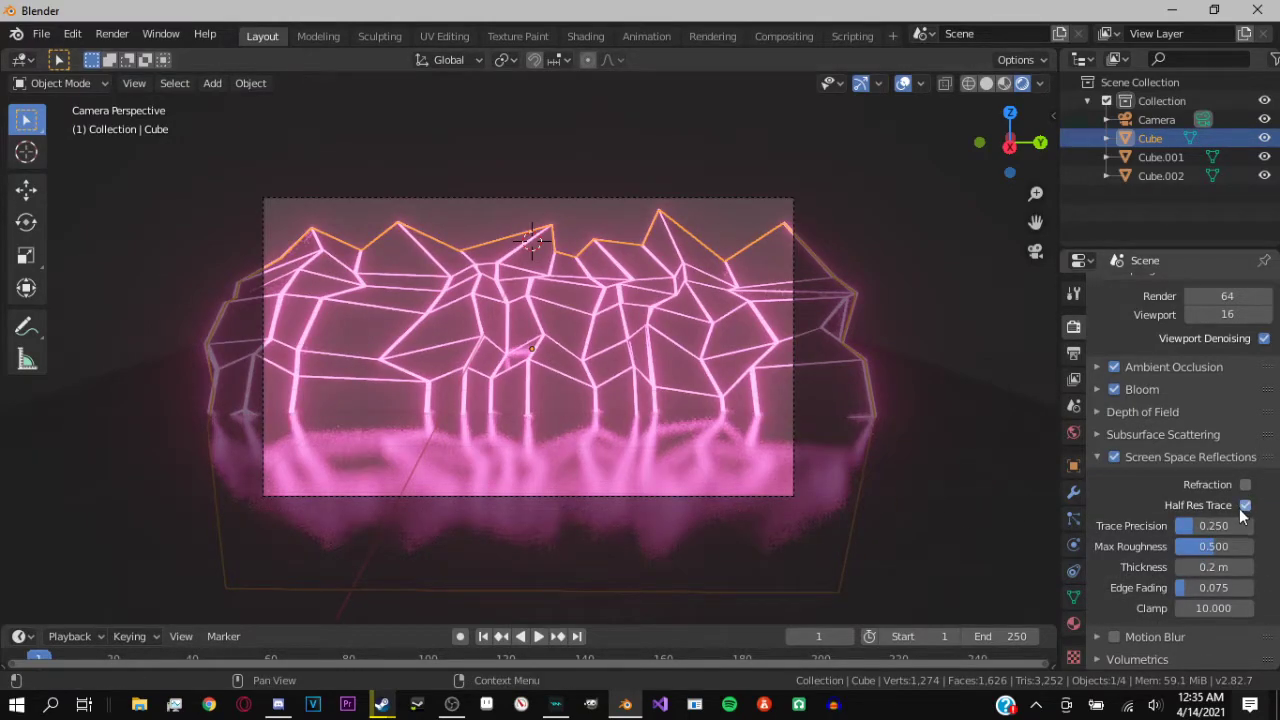
pyautogui.moveTo(1208, 530)
pyautogui.mouseDown()
pyautogui.moveTo(1253, 526)
pyautogui.moveTo(1165, 526)
pyautogui.moveTo(1253, 546)
pyautogui.mouseUp()
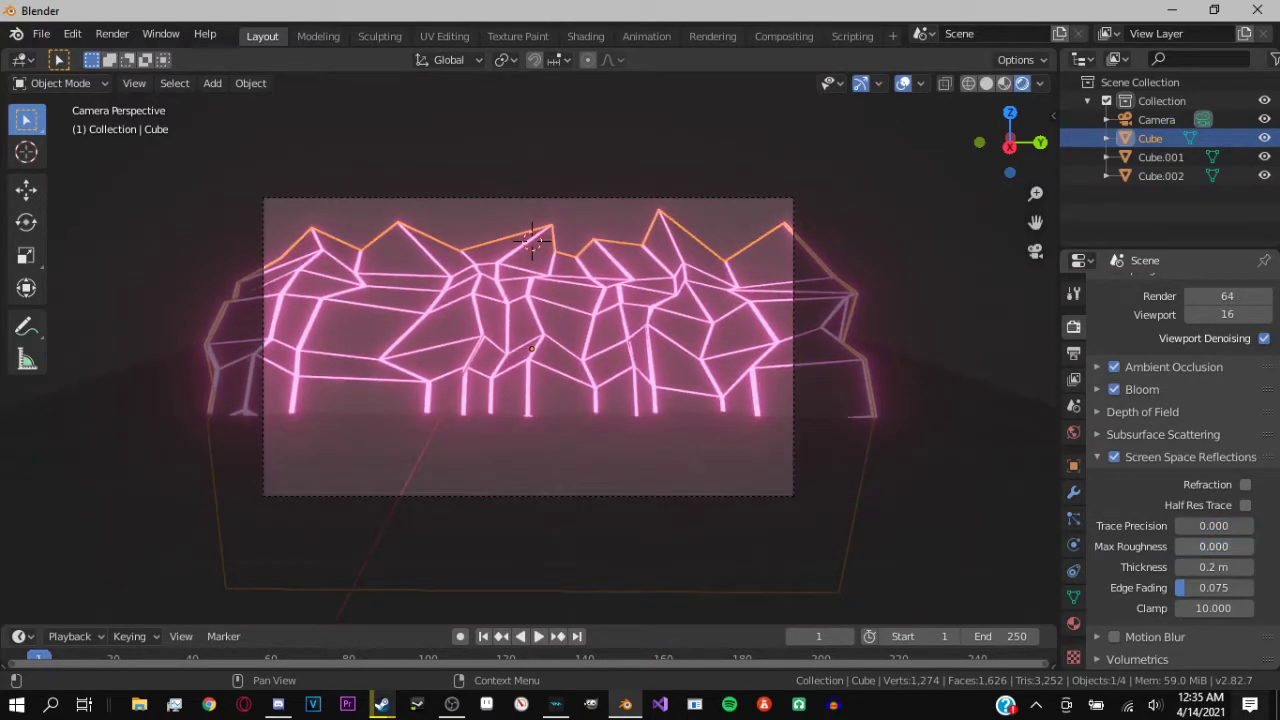
pyautogui.moveTo(1214, 546)
pyautogui.mouseDown()
pyautogui.moveTo(1197, 546)
pyautogui.moveTo(1260, 567)
pyautogui.moveTo(1237, 587)
pyautogui.mouseUp()
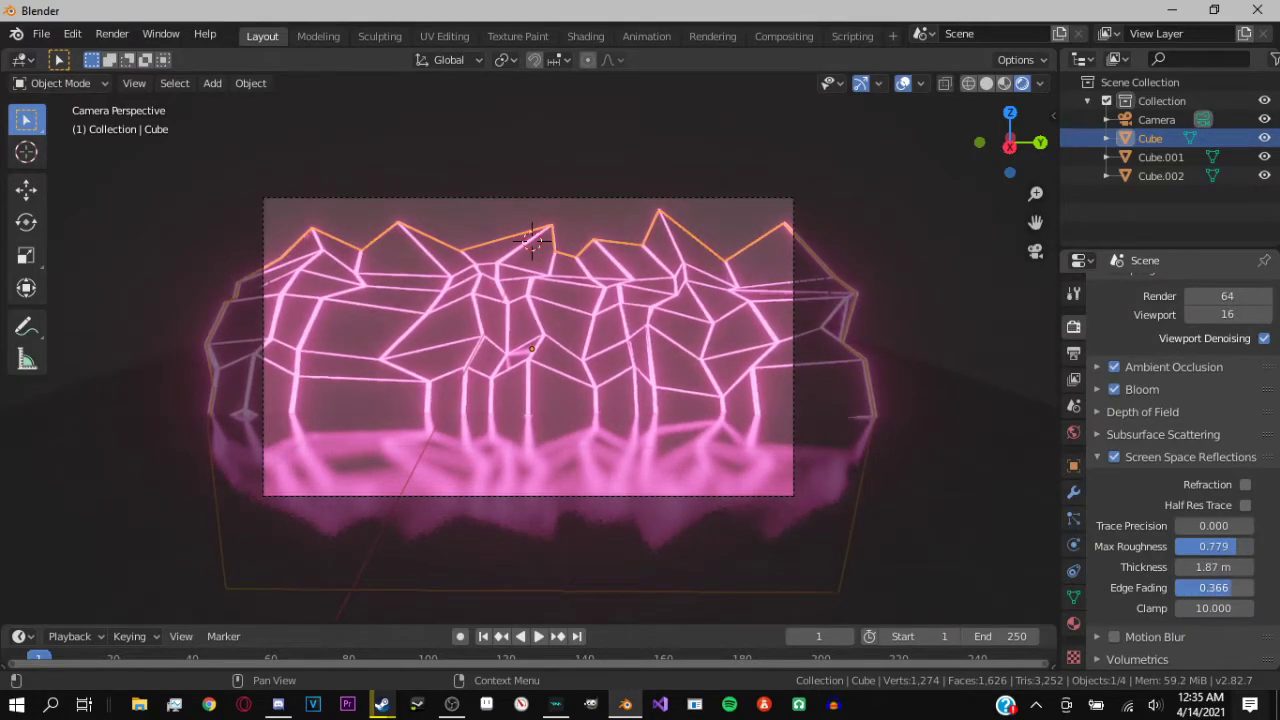
pyautogui.moveTo(796, 527); pyautogui.dragTo(796, 523, button='middle')
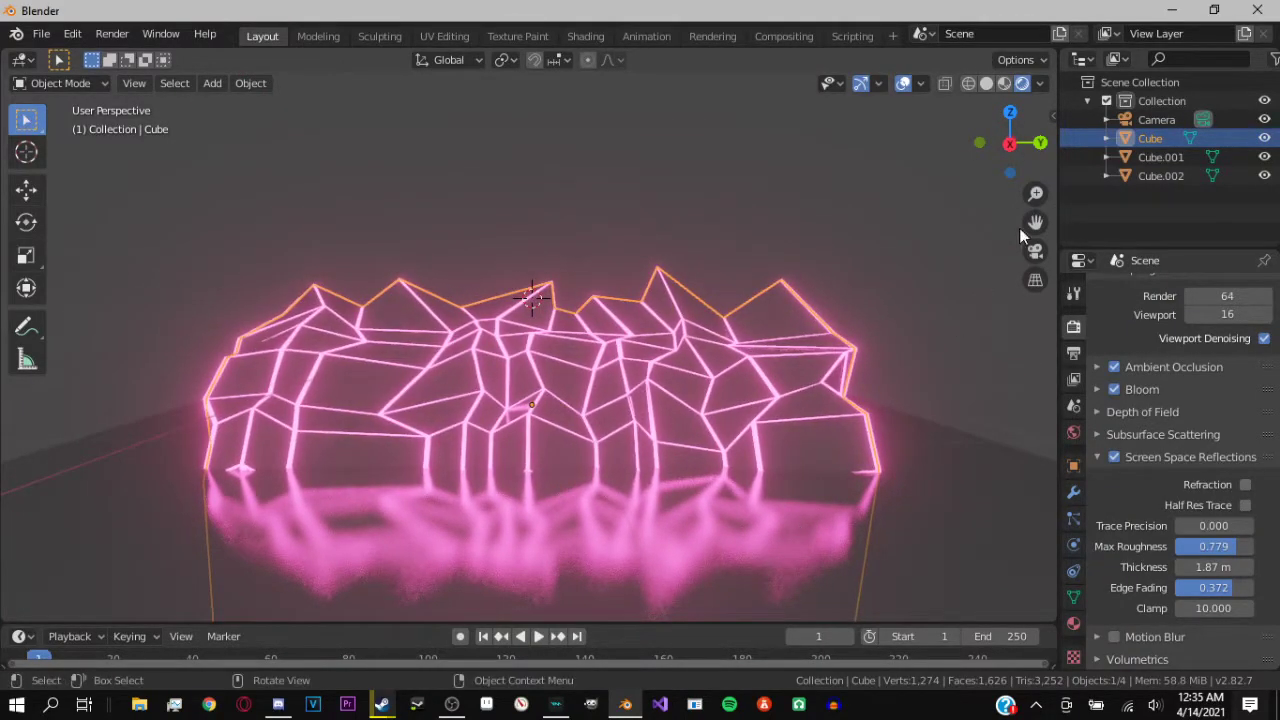
# Select the rock, floor and wireframe objects and move them 11.7 m up along Z
pyautogui.click(1152, 157)
pyautogui.click(1156, 139)
pyautogui.keyDown('ctrl'); pyautogui.click(1156, 157); pyautogui.keyUp('ctrl')
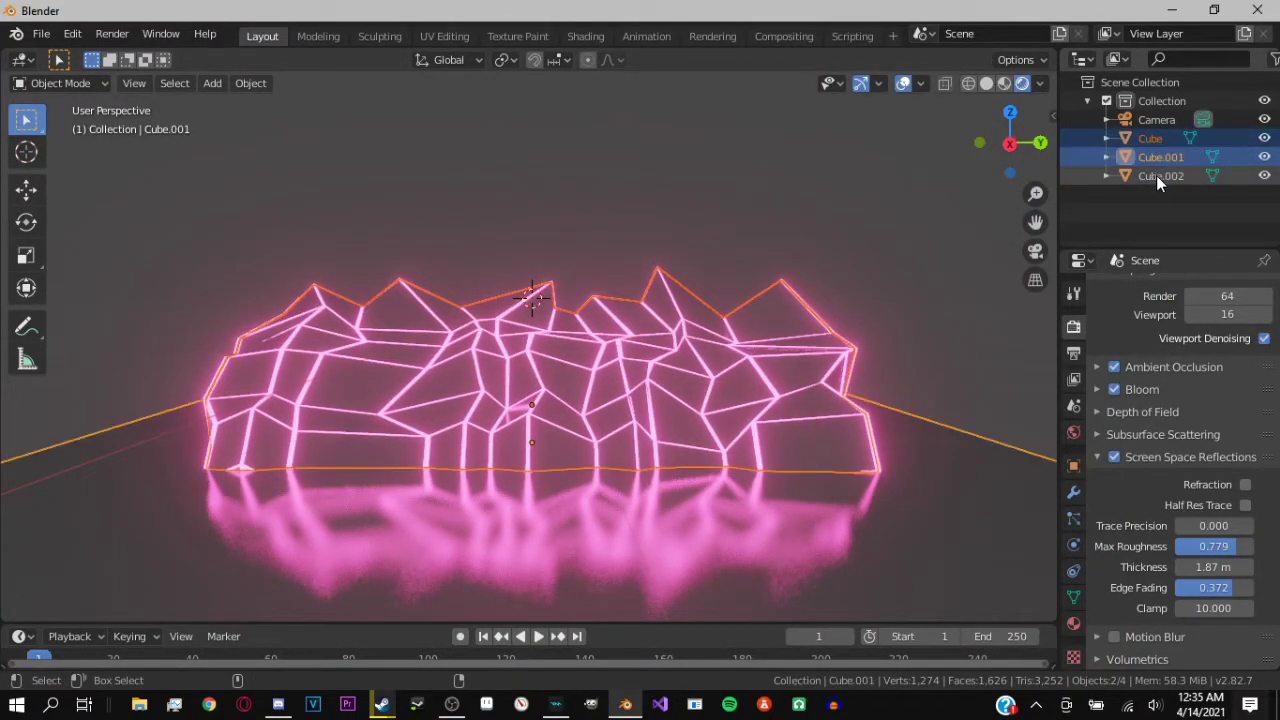
pyautogui.keyDown('ctrl'); pyautogui.click(1157, 176); pyautogui.keyUp('ctrl')
pyautogui.press('g')
pyautogui.press('z')
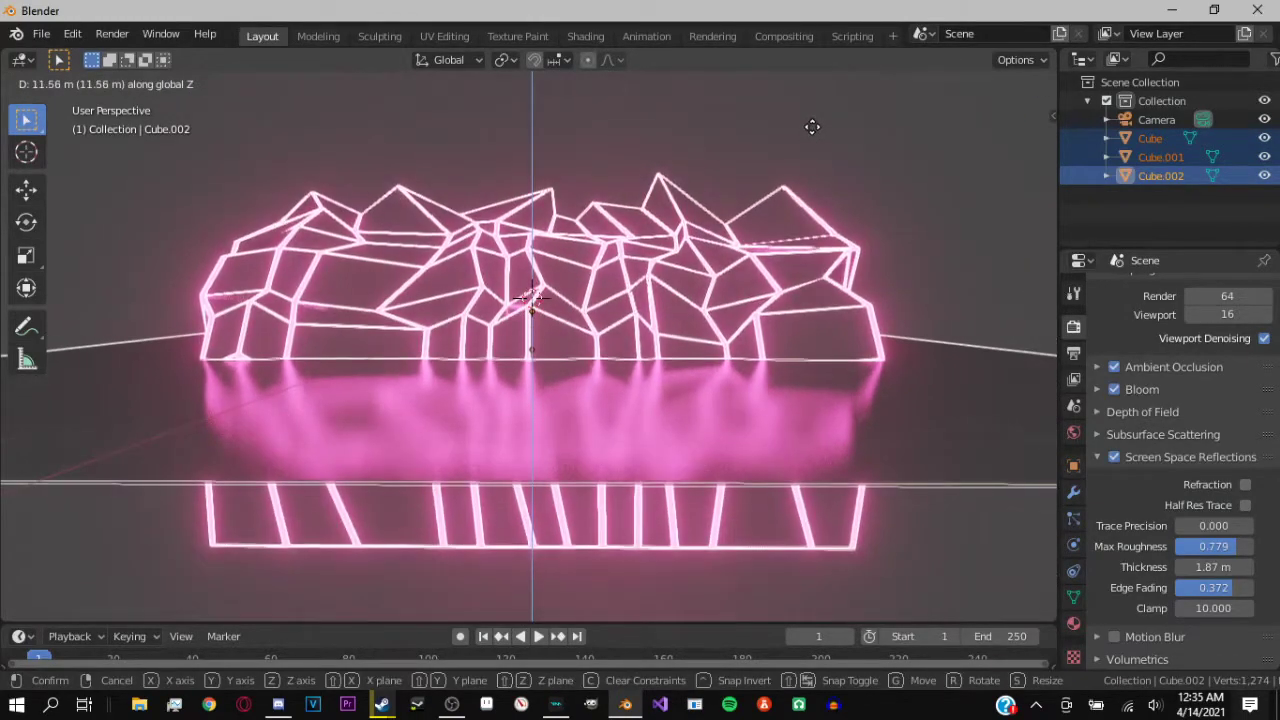
pyautogui.click(771, 222)
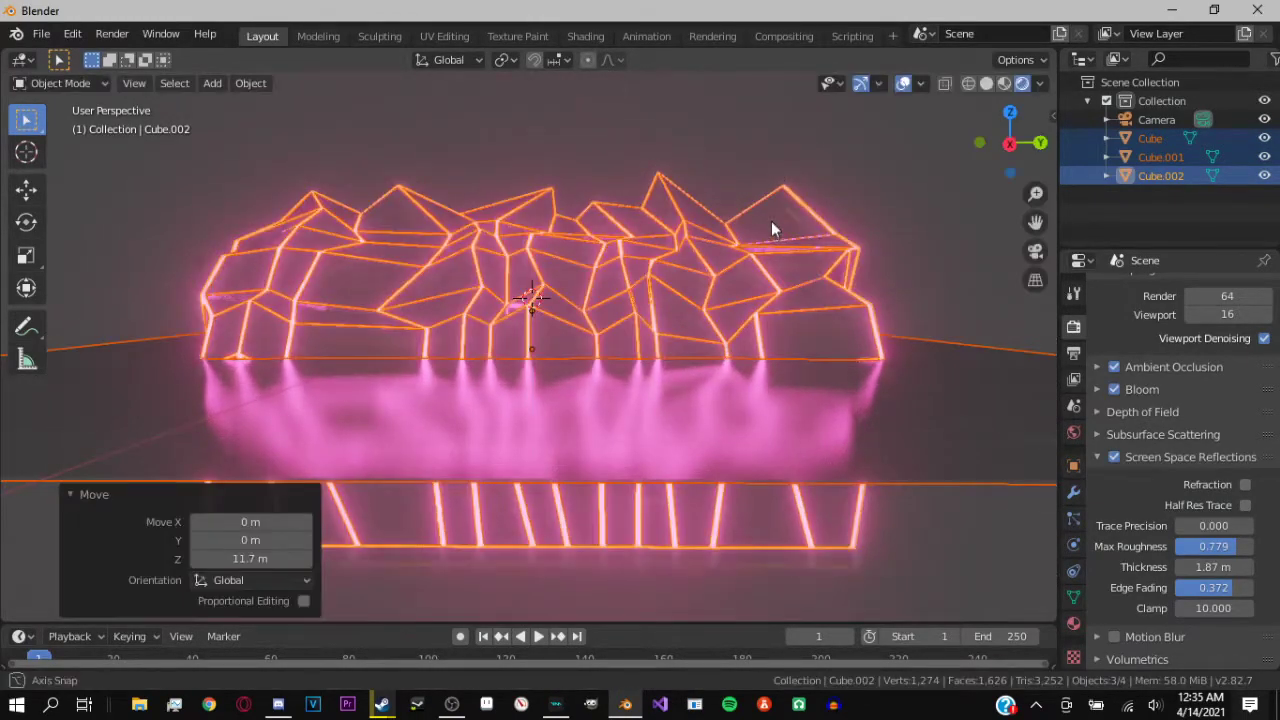
# Scale the floor Cube.001 along X and Y to 7.086 and -8.423, then view through the camera
pyautogui.click(667, 430)
pyautogui.press('s')
pyautogui.press('x')
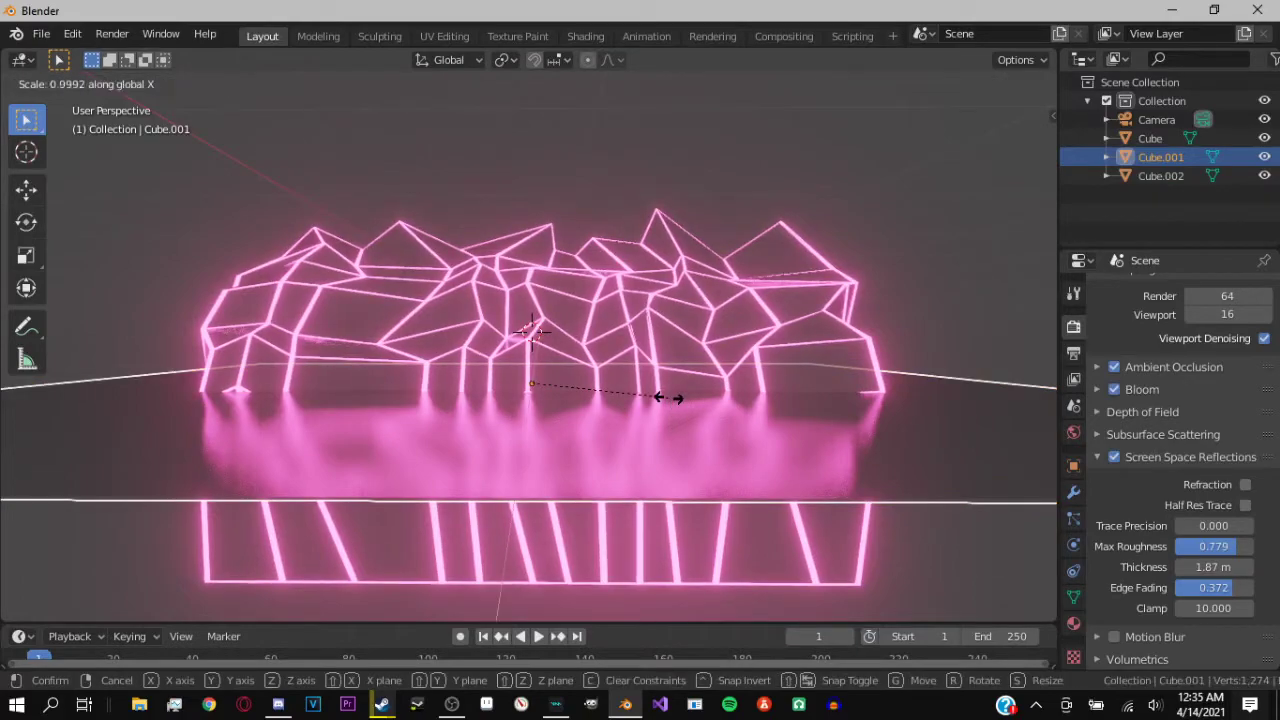
pyautogui.click(452, 338)
pyautogui.press('s')
pyautogui.press('z')
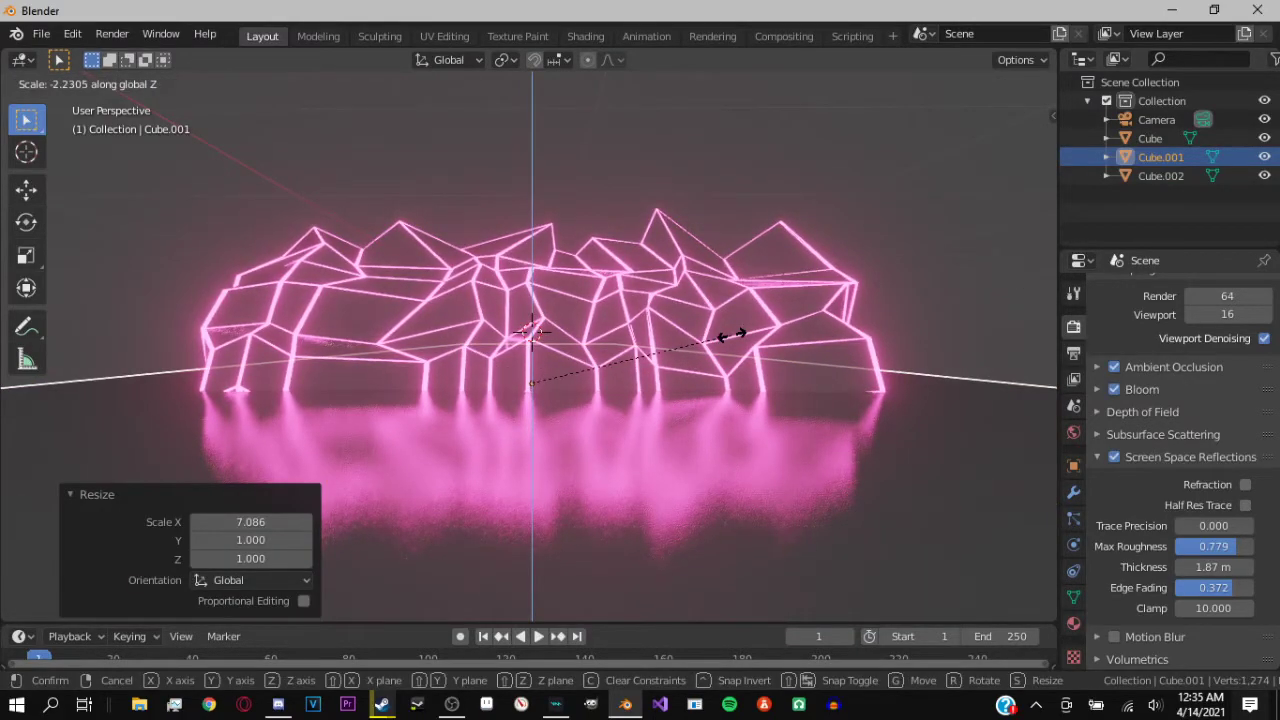
pyautogui.press('y')
pyautogui.click(425, 410)
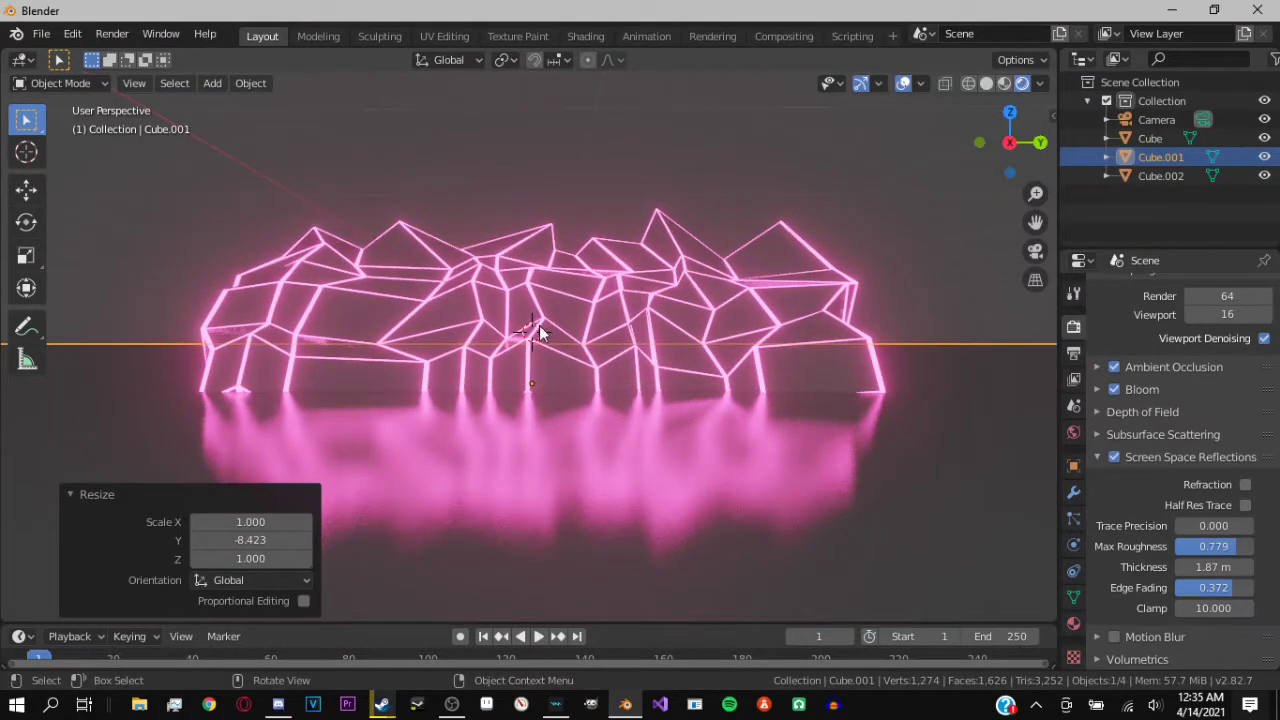
pyautogui.press('KP_0')
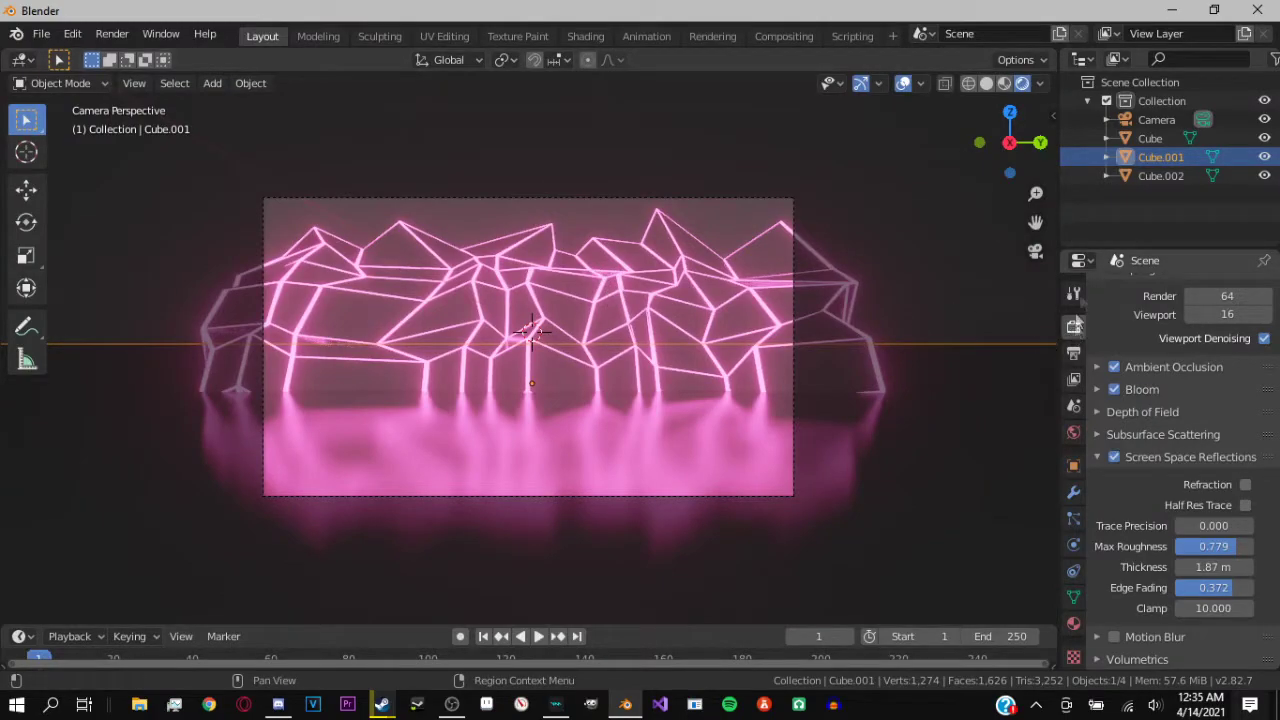
# Slide the camera to Location X 119.57 so the whole wall fits in frame
pyautogui.click(1156, 119)
pyautogui.click(1074, 295)
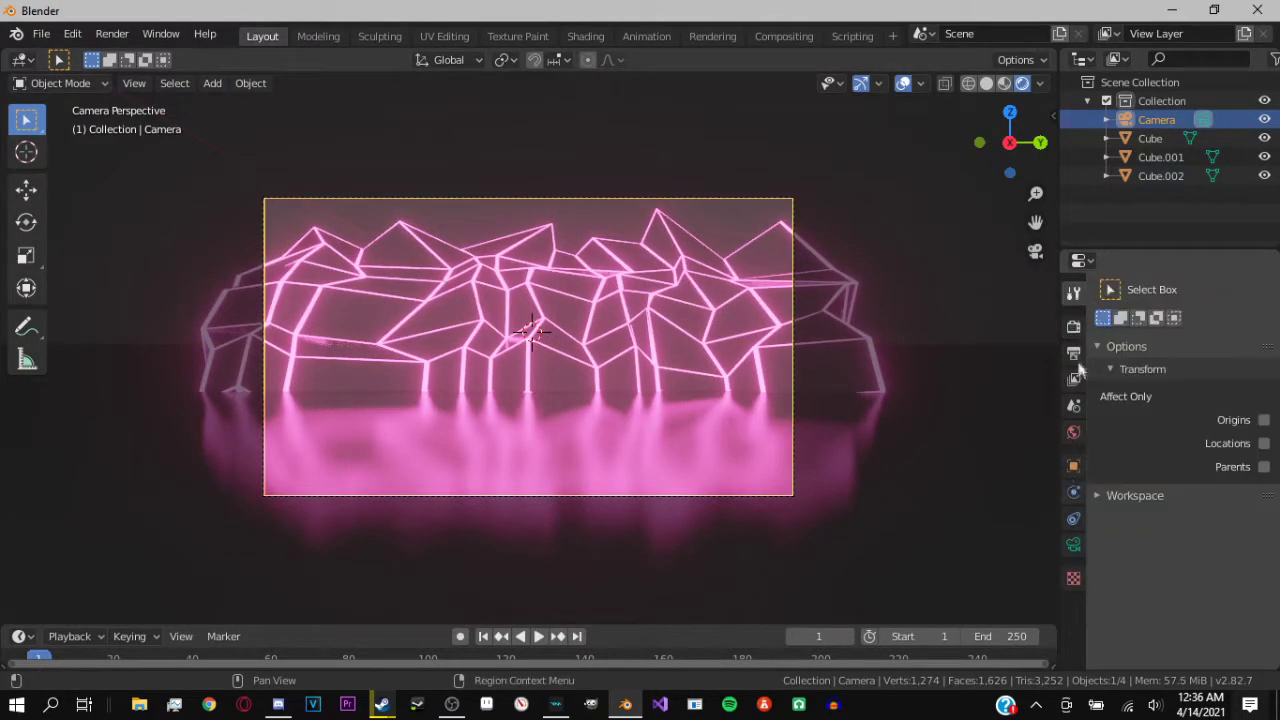
pyautogui.click(1073, 468)
pyautogui.moveTo(1203, 345); pyautogui.dragTo(1262, 345)
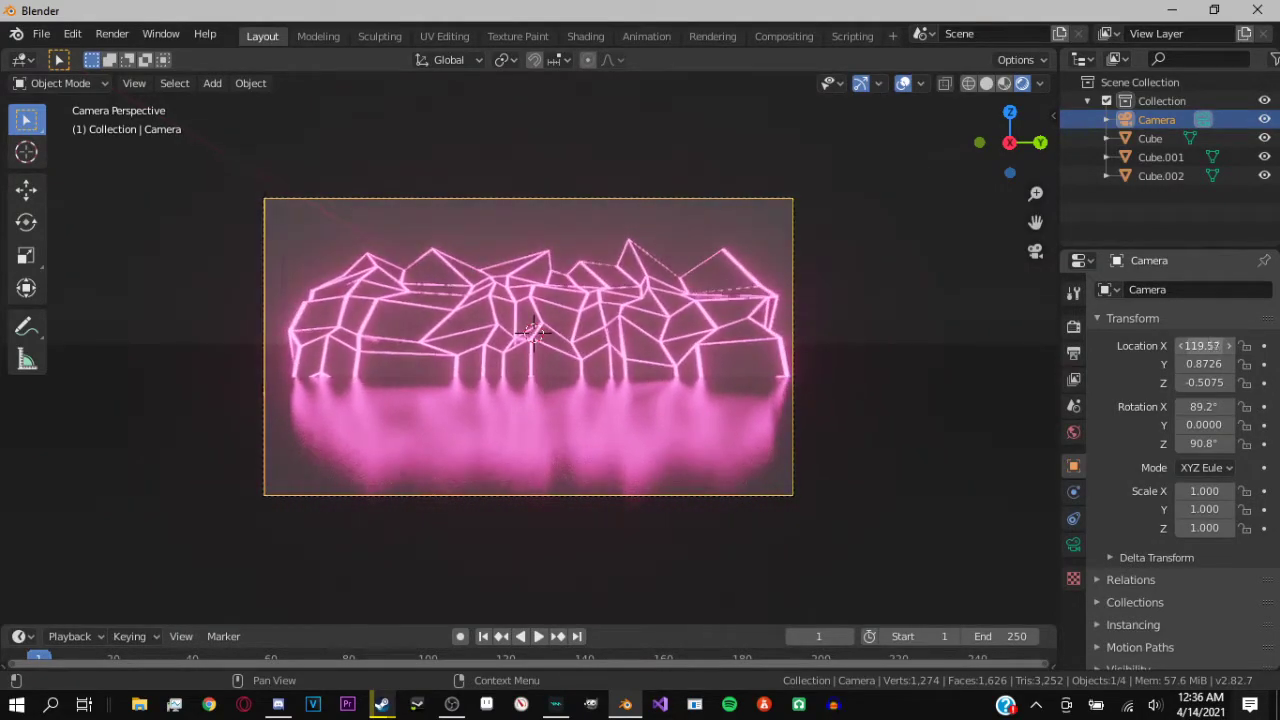
pyautogui.click(855, 198)
# Go to the World settings and open the background Color picker
pyautogui.click(1073, 293)
pyautogui.click(1073, 327)
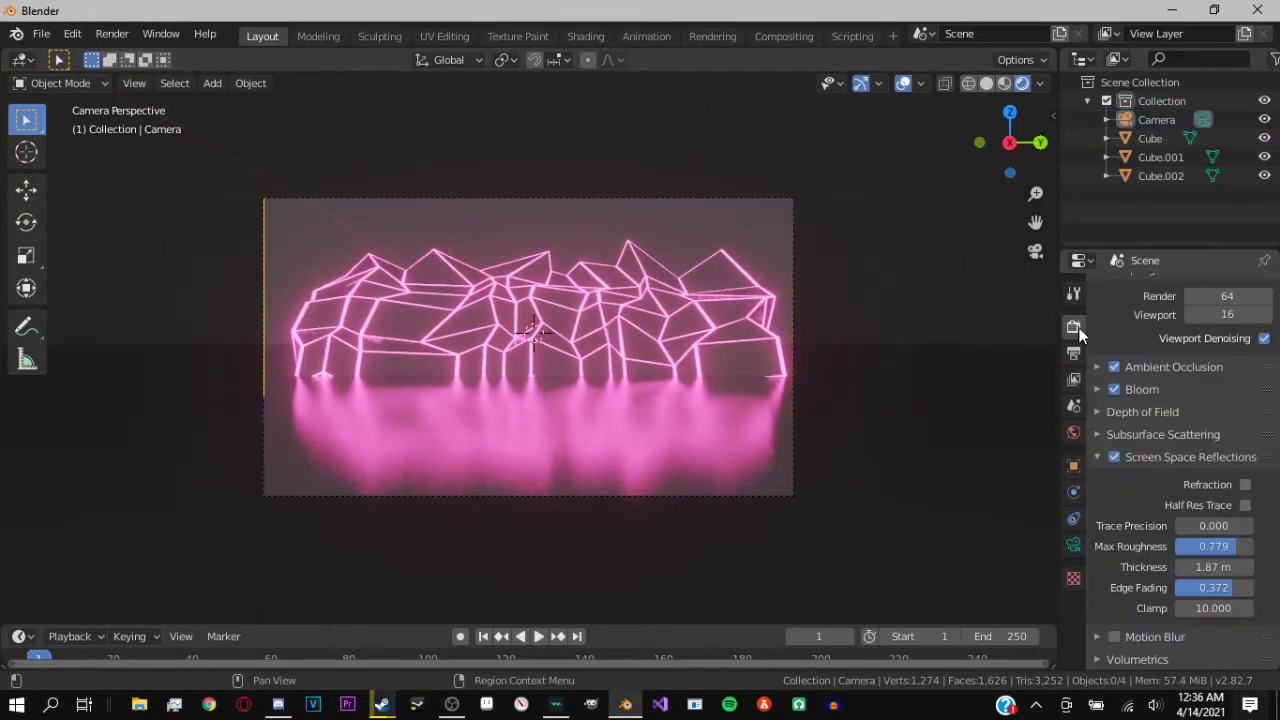
pyautogui.scroll(2, 1108, 402)
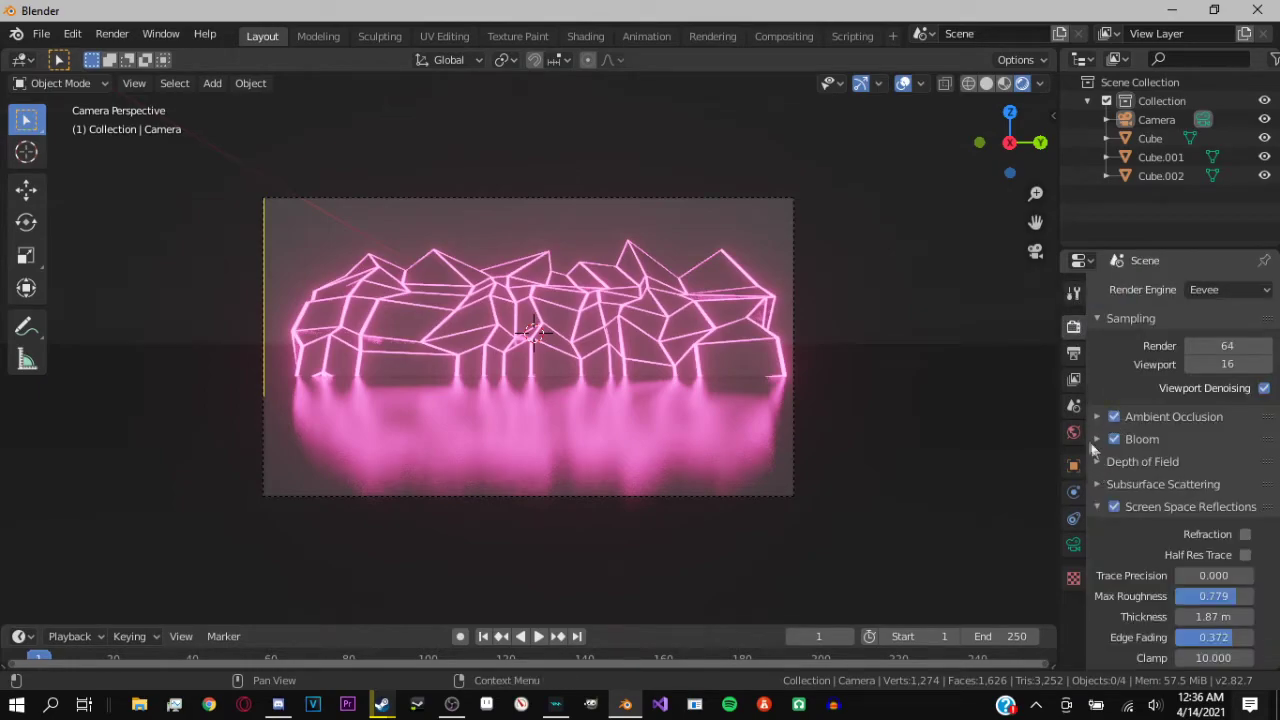
pyautogui.click(1073, 353)
pyautogui.click(1073, 379)
pyautogui.click(1073, 353)
pyautogui.scroll(-4, 1151, 510)
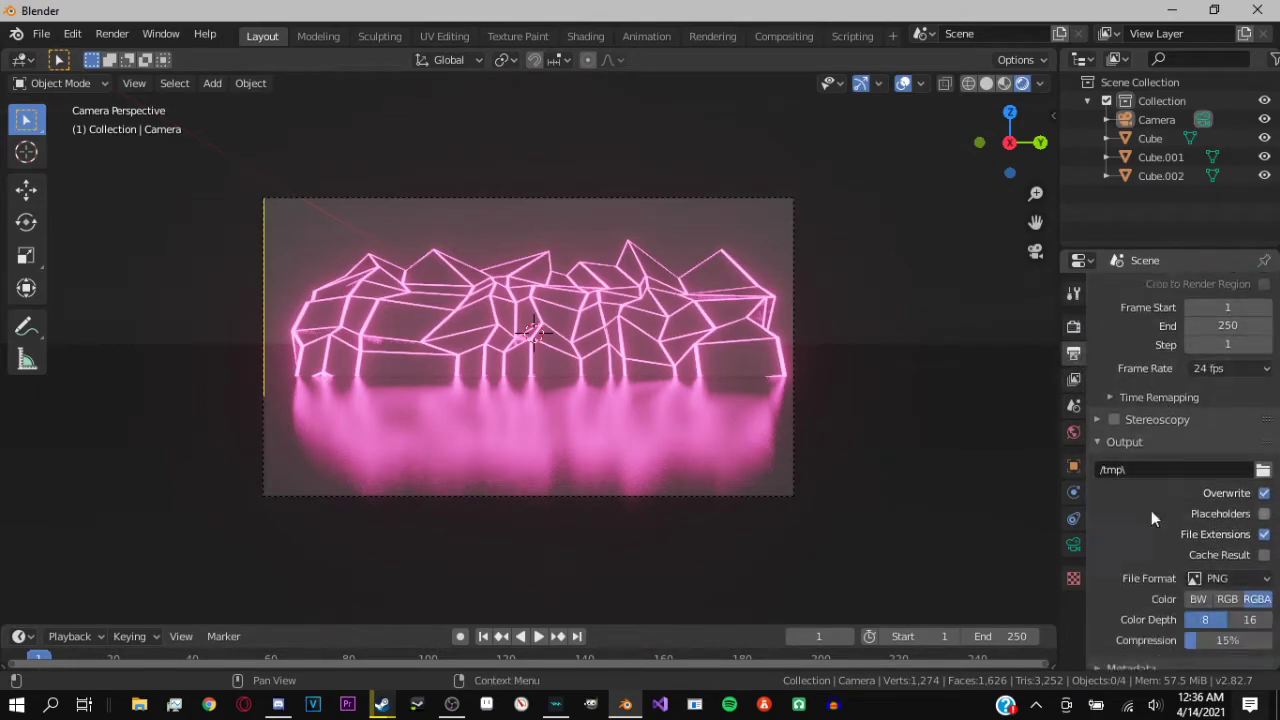
pyautogui.scroll(4, 1148, 513)
pyautogui.click(1073, 379)
pyautogui.click(1073, 405)
pyautogui.click(1073, 431)
pyautogui.click(1073, 405)
pyautogui.click(1079, 431)
pyautogui.click(1220, 413)
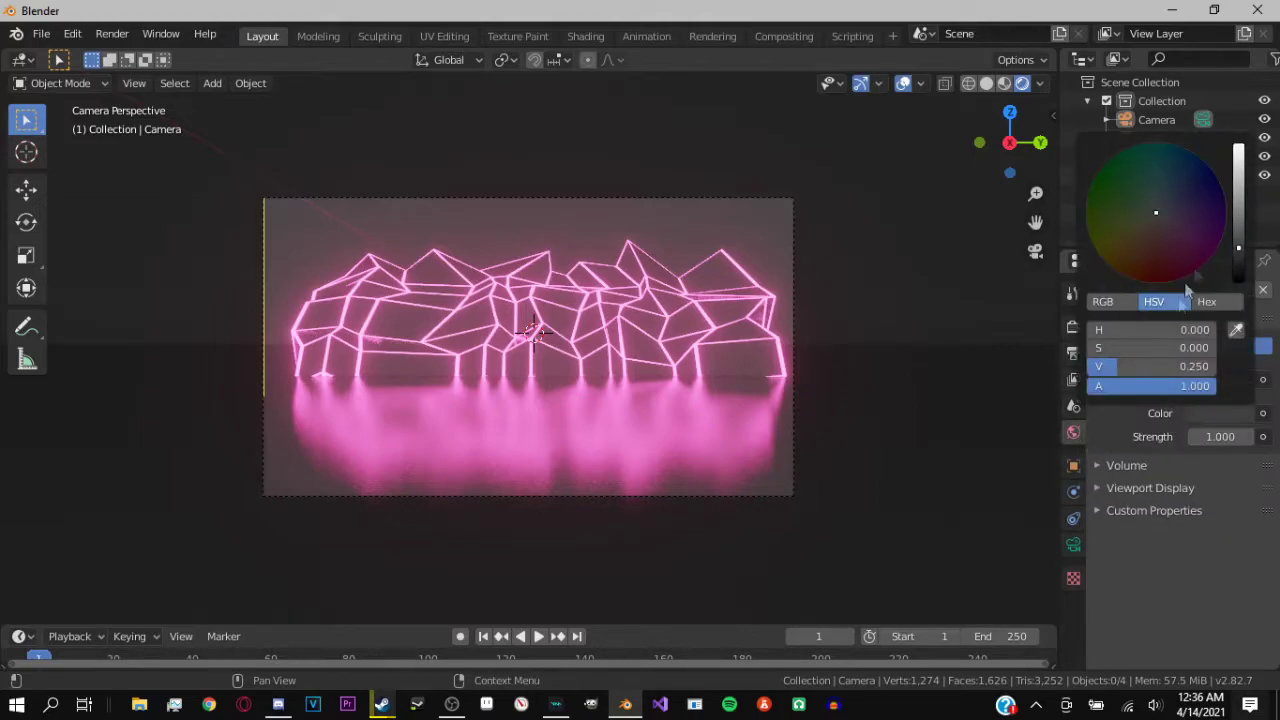
# Drag the world colour's Value to 0 for a black background
pyautogui.moveTo(1238, 231); pyautogui.dragTo(1238, 285)
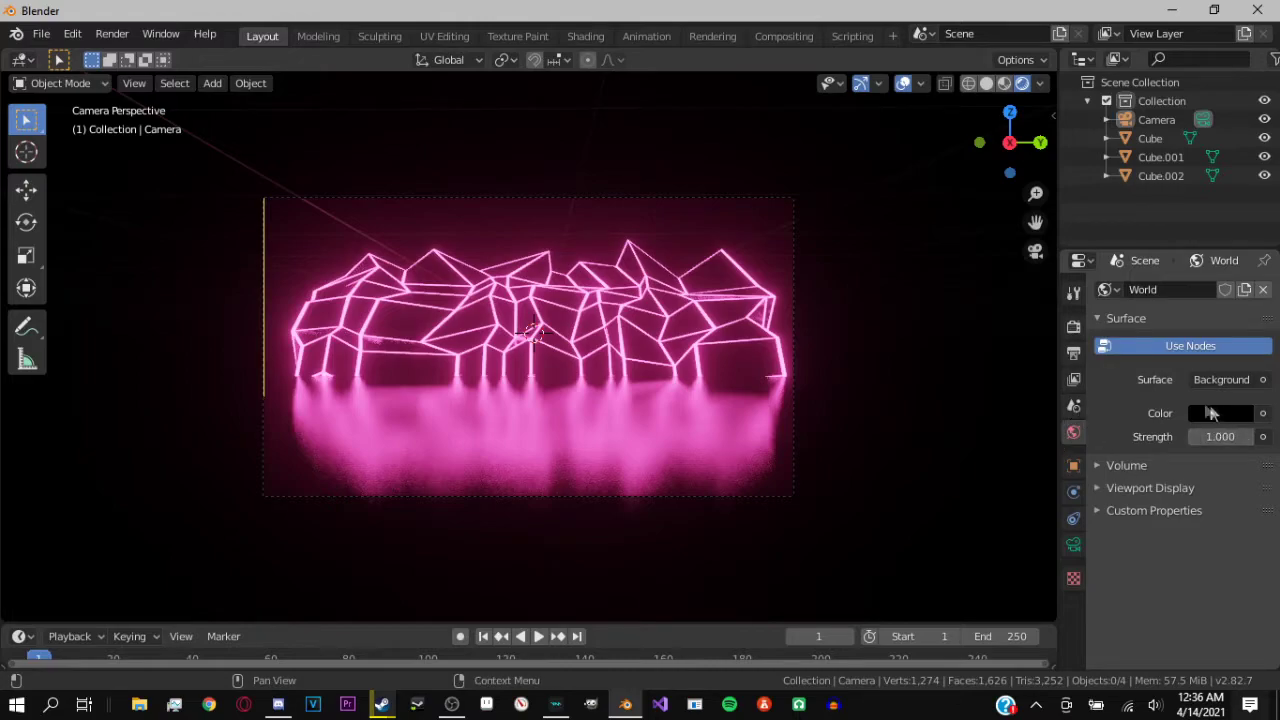
pyautogui.click(1073, 326)
pyautogui.click(1073, 405)
pyautogui.click(1073, 326)
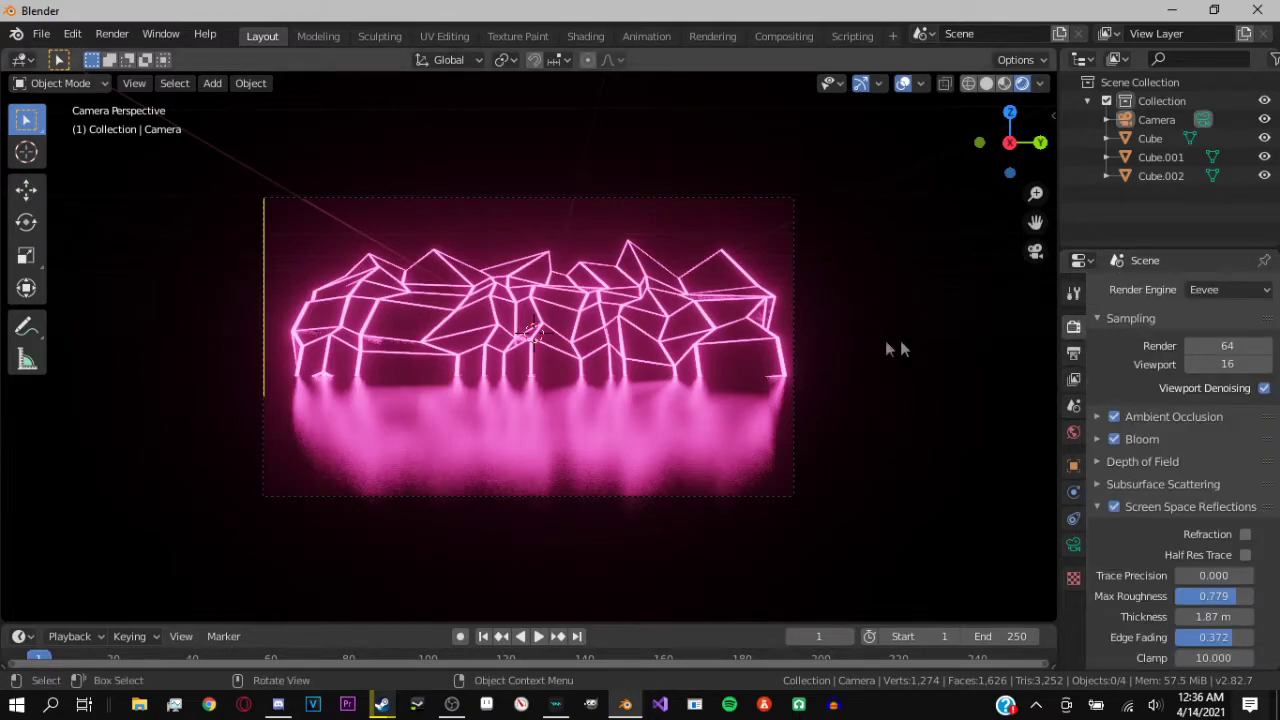
pyautogui.click(1073, 405)
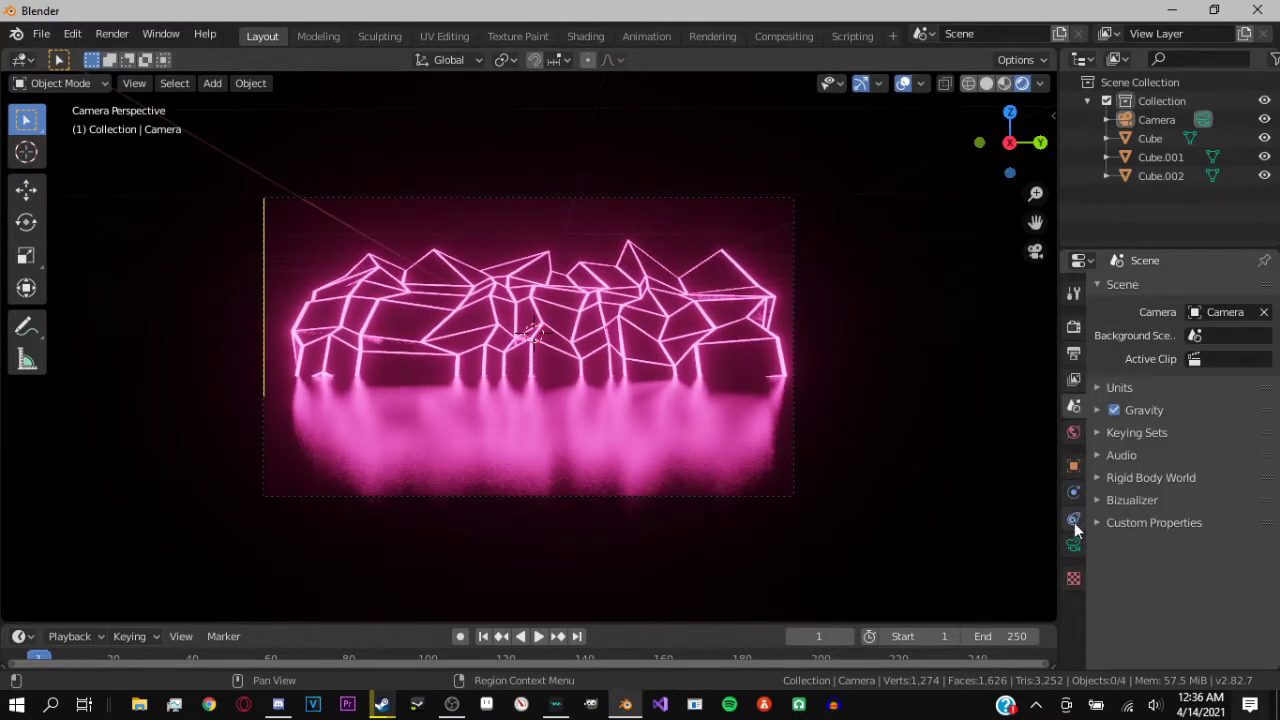
pyautogui.click(1073, 328)
# Set reflection Trace Precision to 0.733 and Thickness to 3.73 m
pyautogui.click(1099, 461)
pyautogui.click(1094, 463)
pyautogui.click(1097, 483)
pyautogui.click(1097, 483)
pyautogui.scroll(-5, 1108, 514)
pyautogui.moveTo(1213, 387); pyautogui.dragTo(1250, 387)
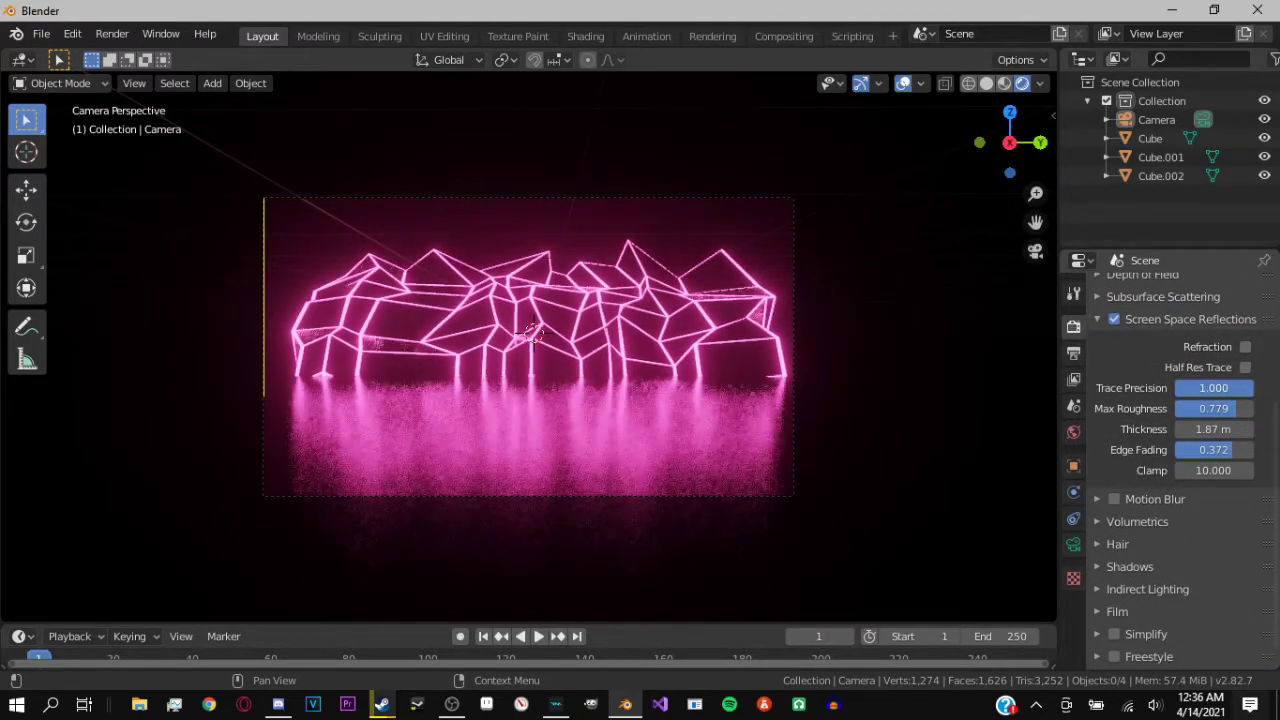
pyautogui.hotkey('ctrl', 'z')
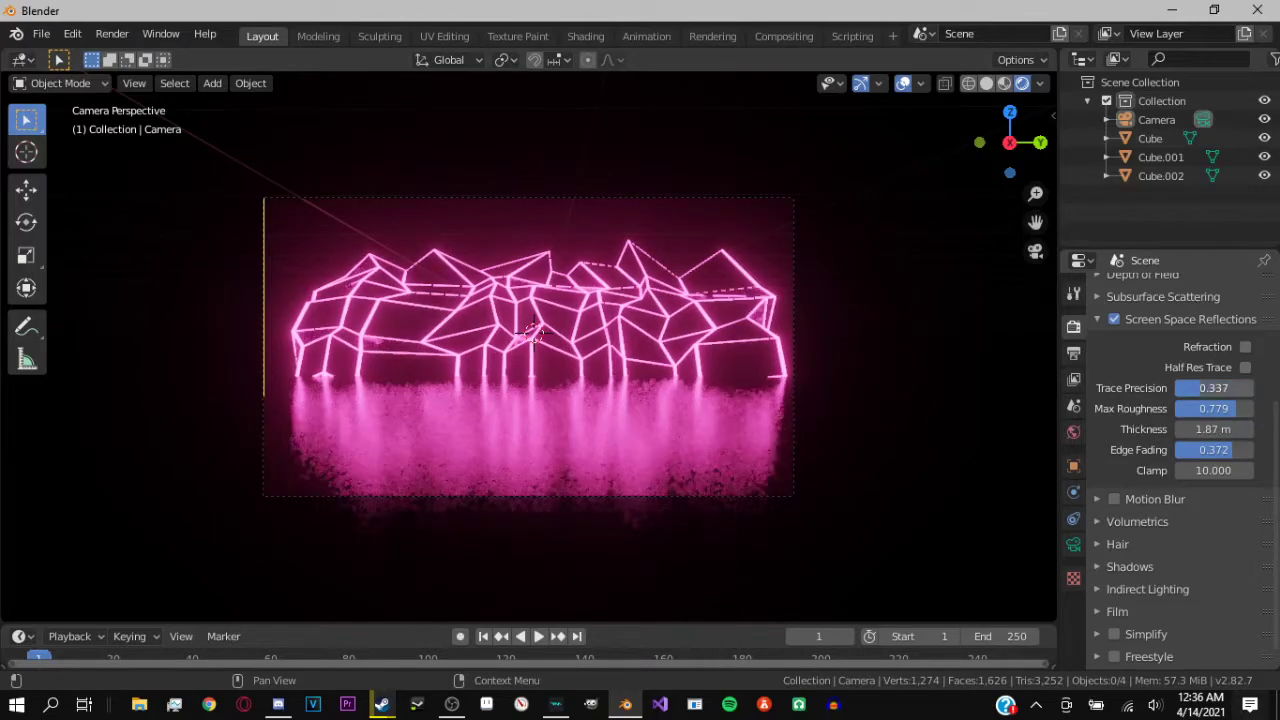
pyautogui.moveTo(1213, 387); pyautogui.dragTo(1240, 387)
pyautogui.moveTo(1213, 429); pyautogui.dragTo(1235, 429)
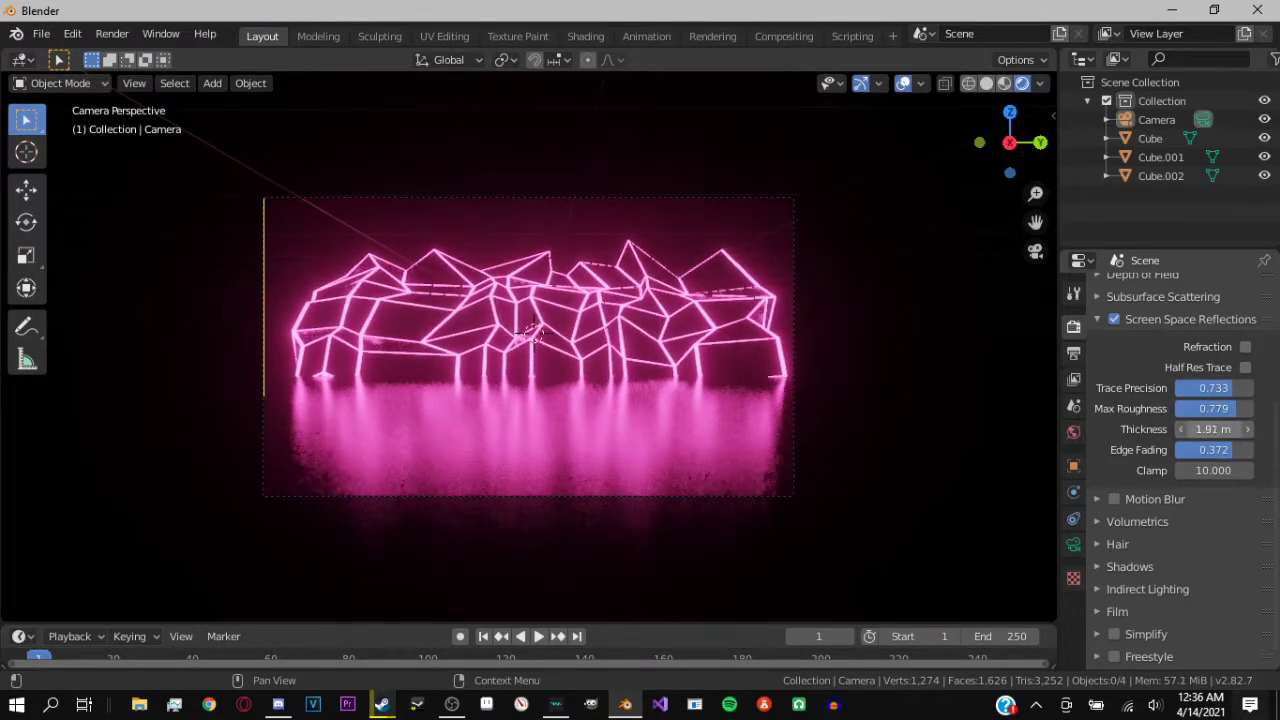
pyautogui.moveTo(1214, 450); pyautogui.dragTo(1180, 450)
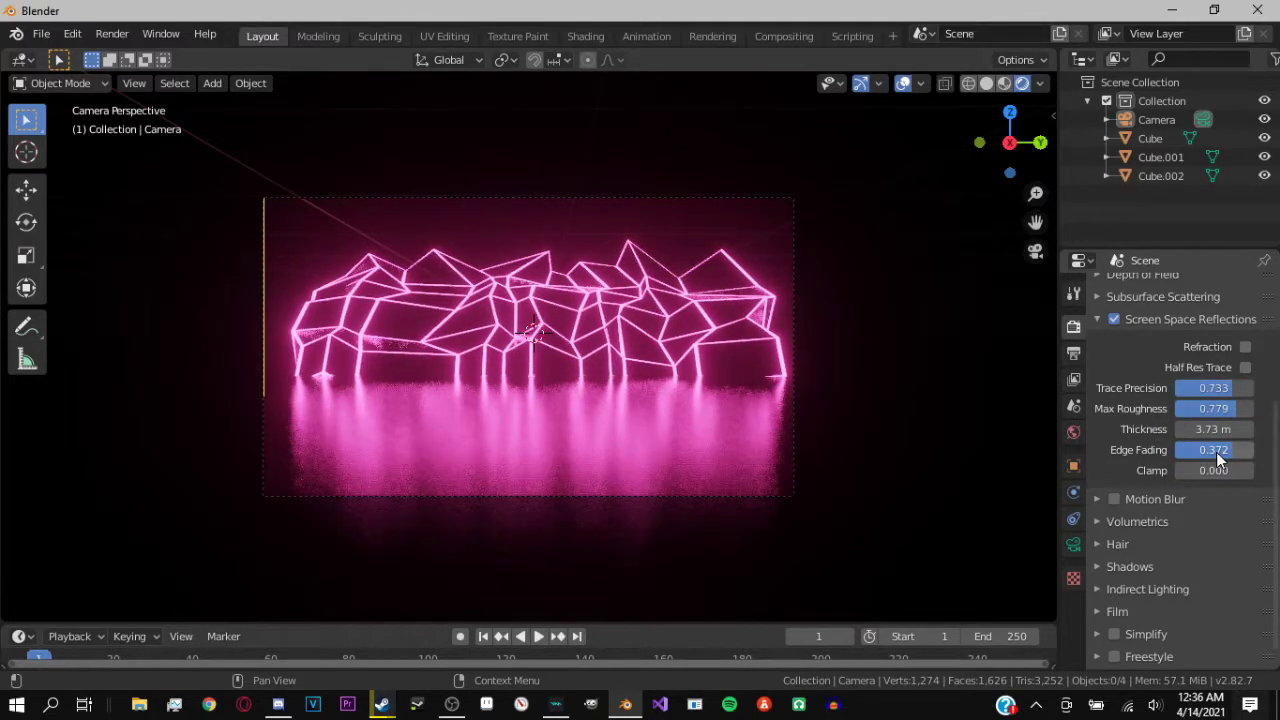
# Expand the remaining render panels and toggle Freestyle on and off, leaving it unchanged
pyautogui.click(1100, 518)
pyautogui.scroll(-3, 1100, 518)
pyautogui.scroll(-3, 1097, 515)
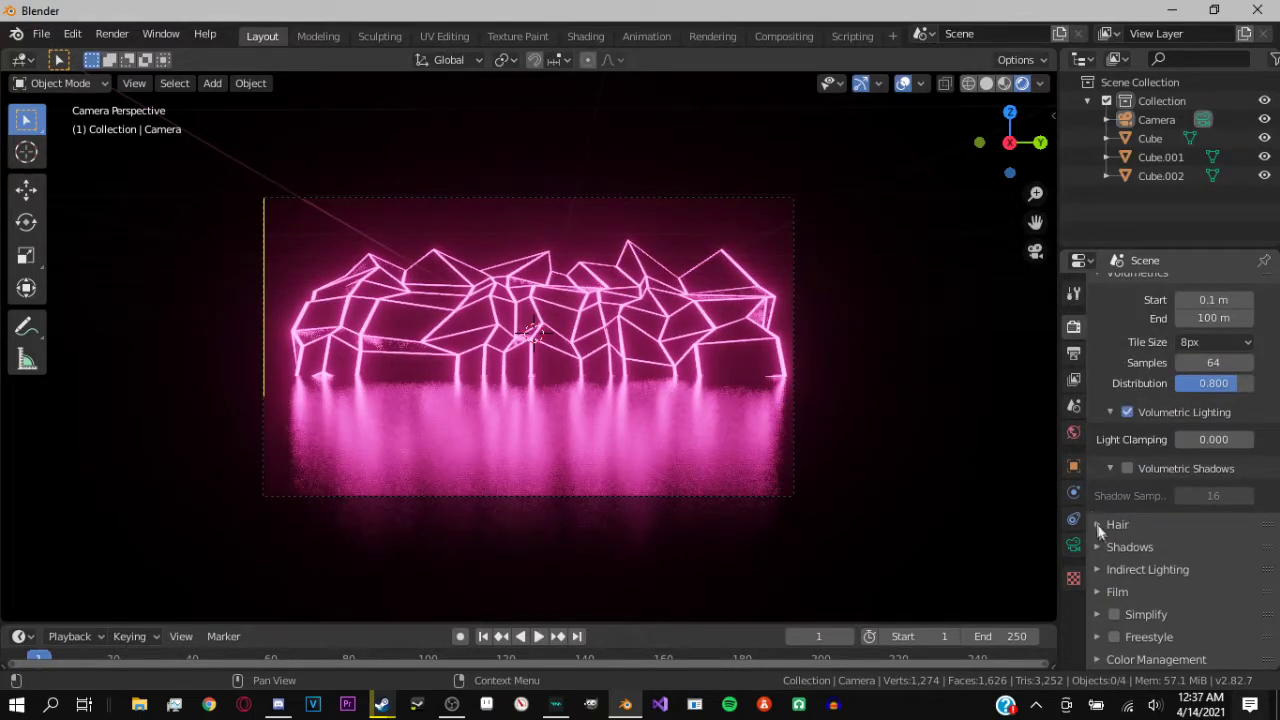
pyautogui.click(1101, 542)
pyautogui.click(1098, 569)
pyautogui.scroll(-5, 1098, 569)
pyautogui.scroll(-3, 1110, 500)
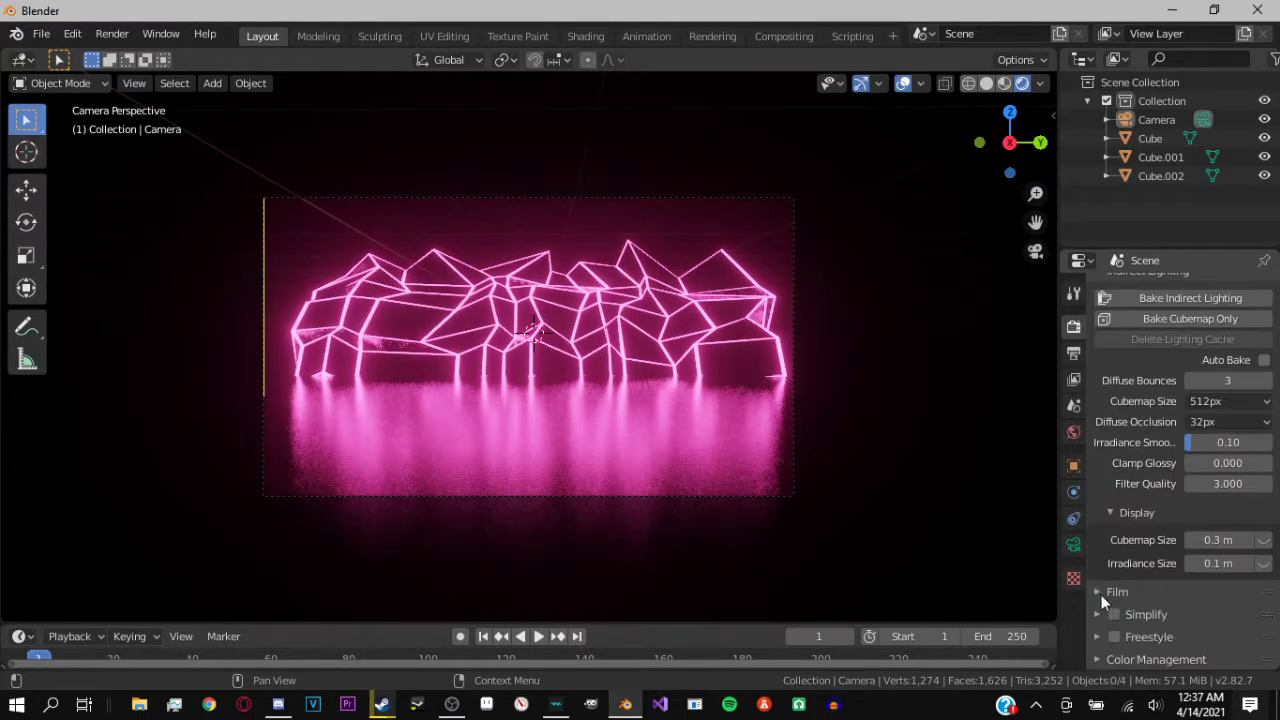
pyautogui.click(1098, 604)
pyautogui.scroll(-3, 1097, 590)
pyautogui.click(1098, 614)
pyautogui.scroll(-4, 1100, 600)
pyautogui.click(1097, 637)
pyautogui.scroll(-2, 1102, 650)
pyautogui.click(1114, 580)
pyautogui.click(1114, 580)
pyautogui.click(1114, 580)
pyautogui.click(1114, 580)
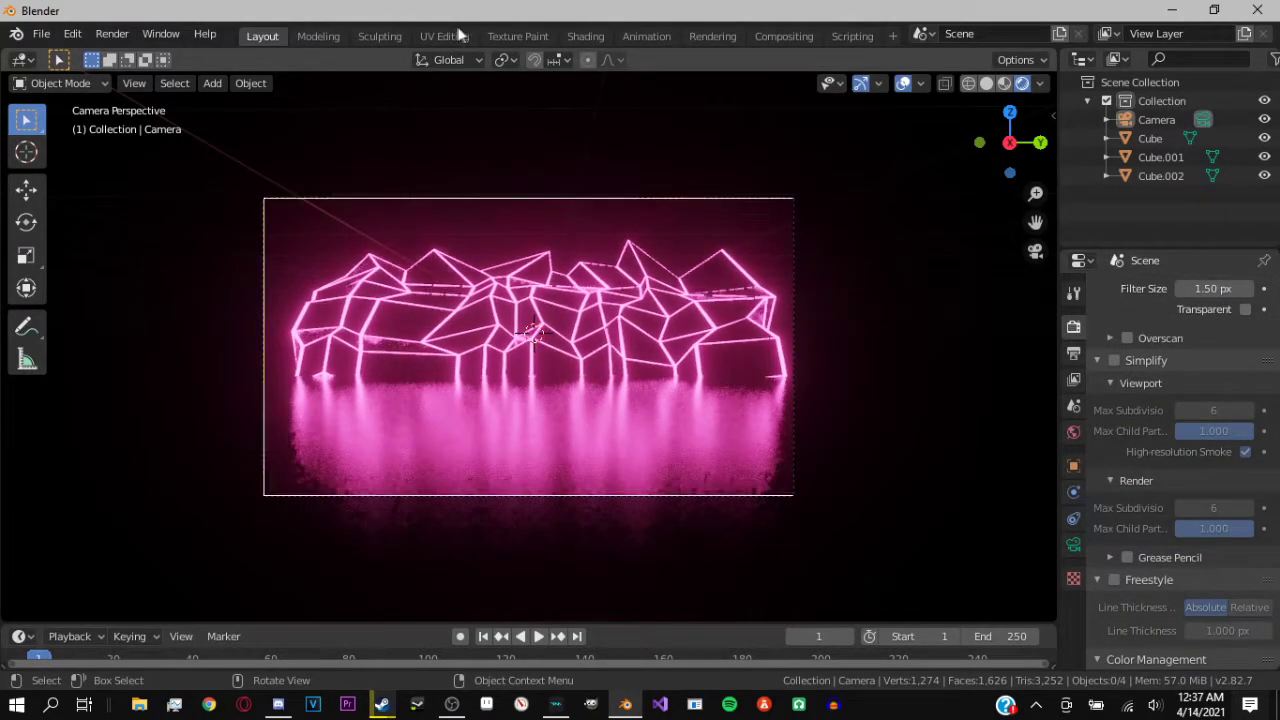
# Select the rock wall Cube and raise its Glossy BSDF roughness to 0.361
pyautogui.click(551, 360)
pyautogui.click(1073, 623)
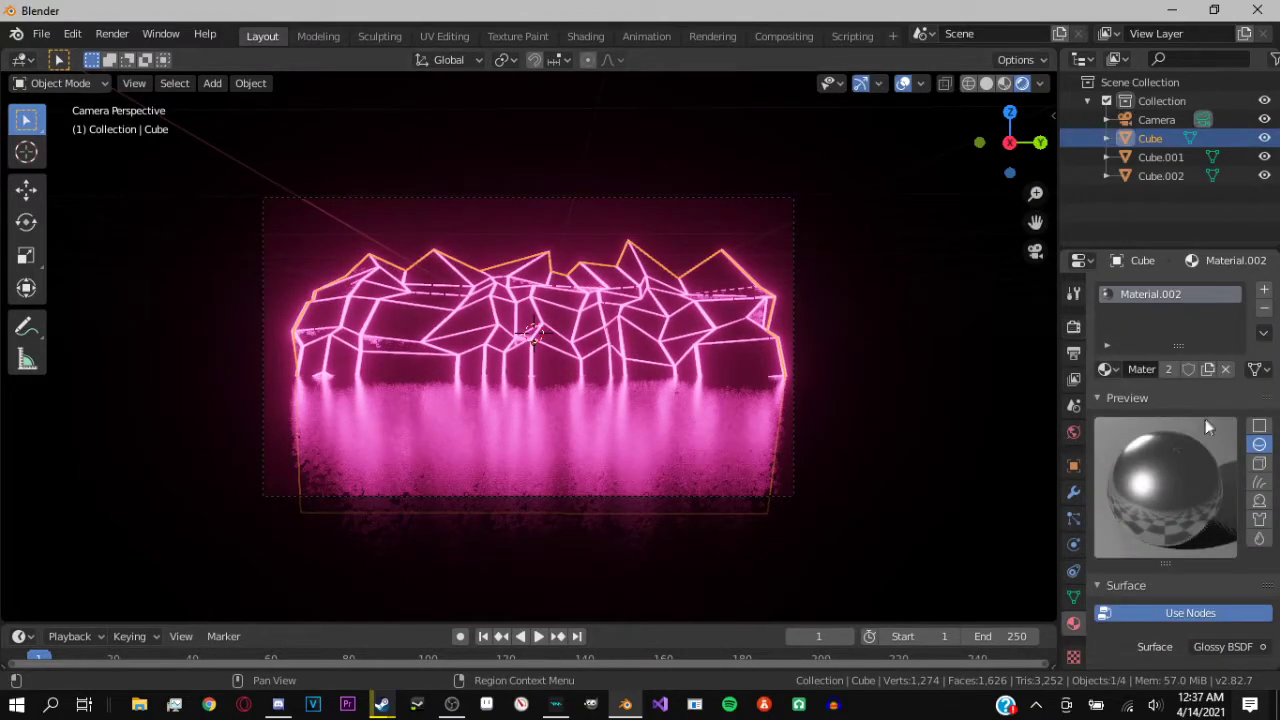
pyautogui.scroll(-3, 1178, 520)
pyautogui.scroll(-1, 1177, 628)
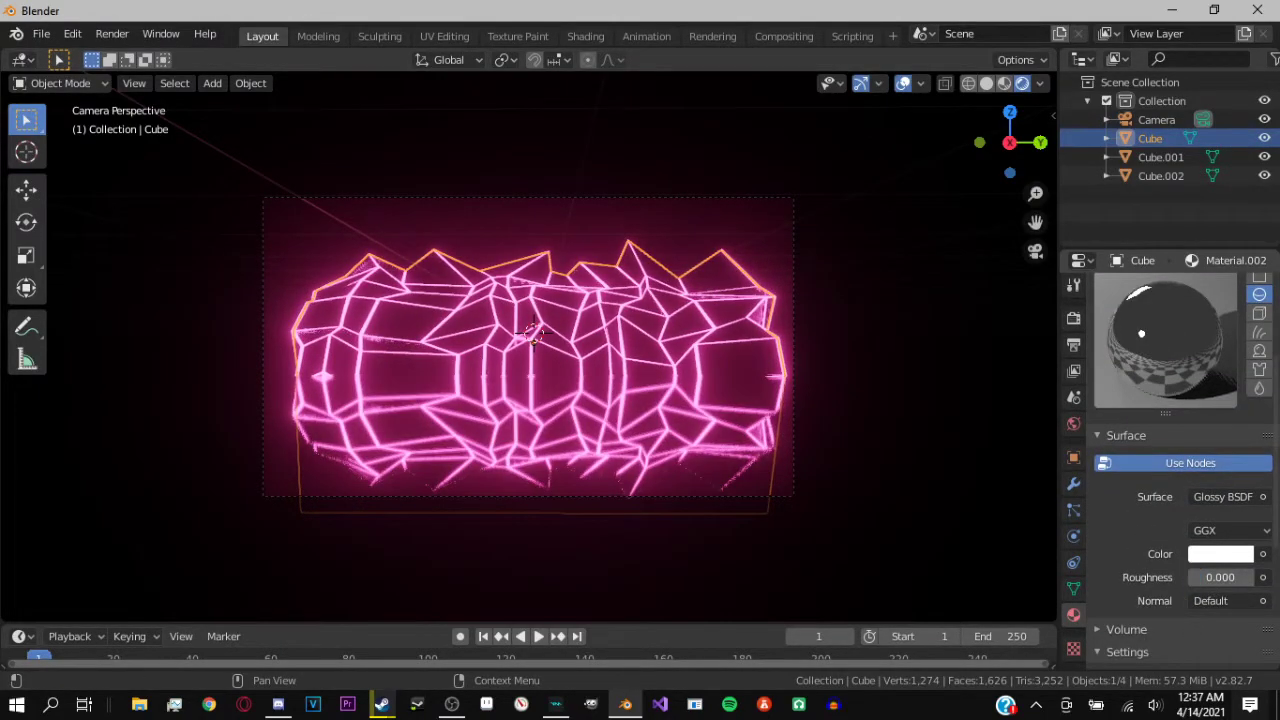
pyautogui.moveTo(1200, 577); pyautogui.dragTo(1224, 577)
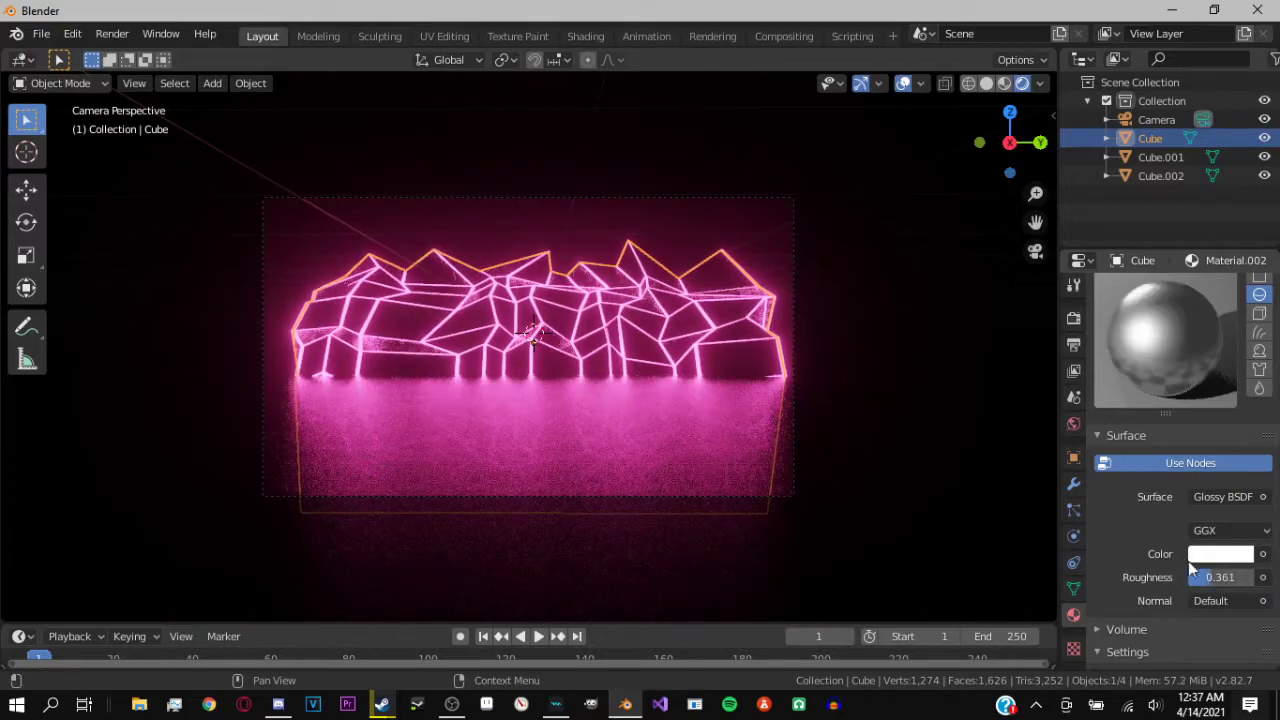